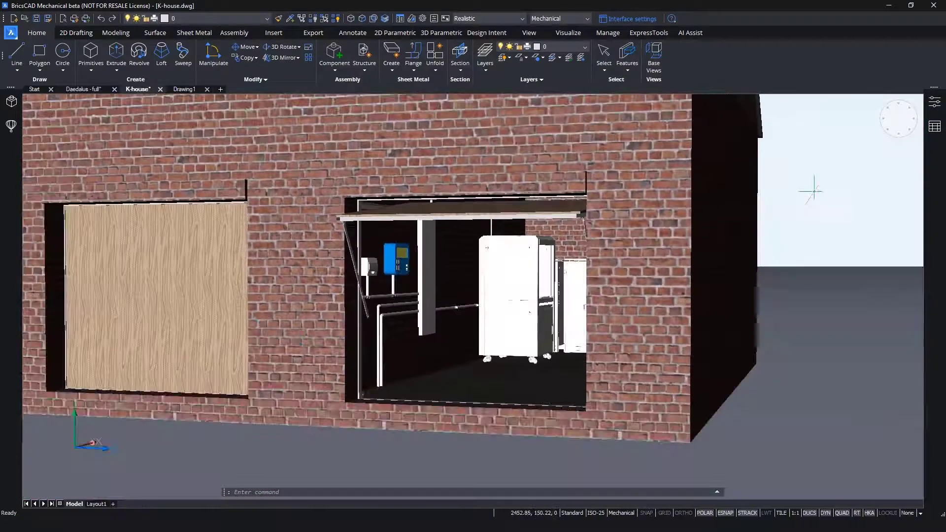
# - Set the house's Suppress_Roof parameter to 1 to hide the roof and expose the room interiors
pyautogui.keyDown('shift'); pyautogui.moveTo(814, 191); pyautogui.dragTo(789, 286, button='middle'); pyautogui.keyUp('shift')
pyautogui.scroll(-3, 828, 298)
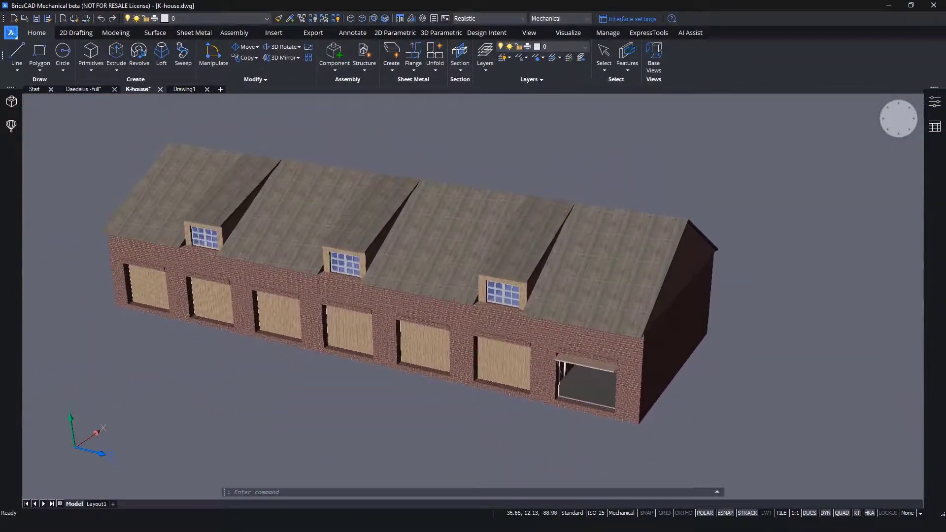
pyautogui.click(11, 102)
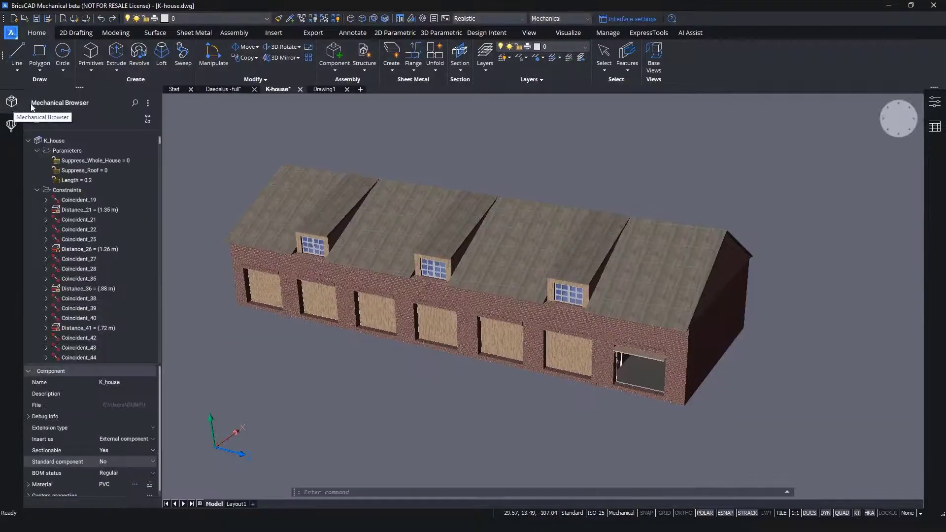
pyautogui.click(89, 170)
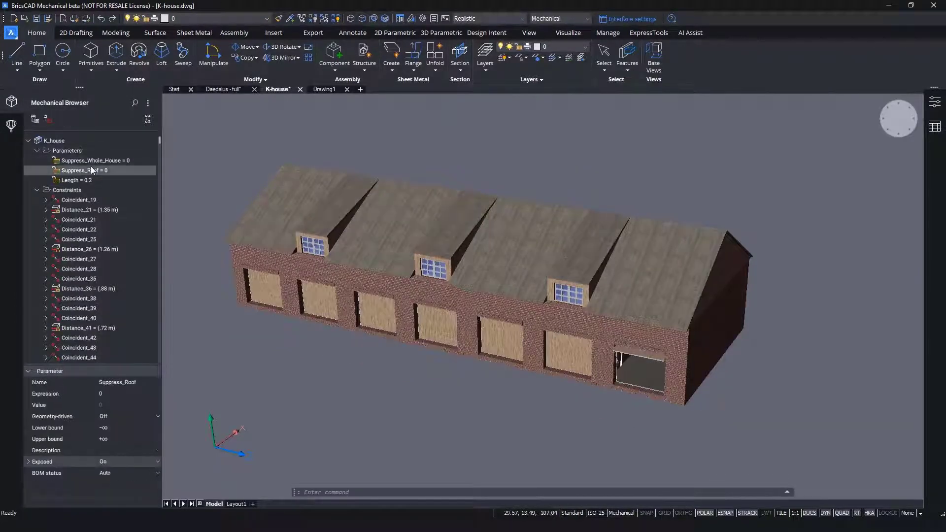
pyautogui.click(123, 394)
pyautogui.write('1')
pyautogui.press('Return')
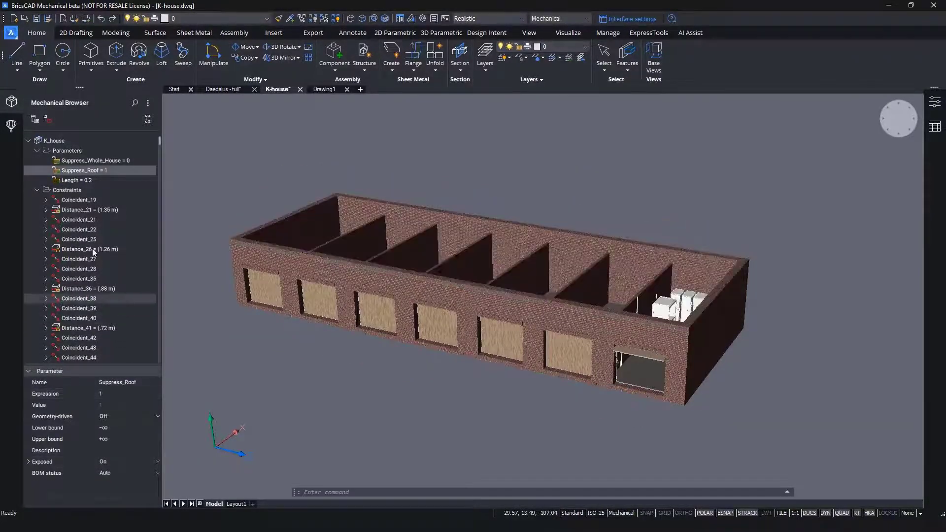
pyautogui.click(12, 106)
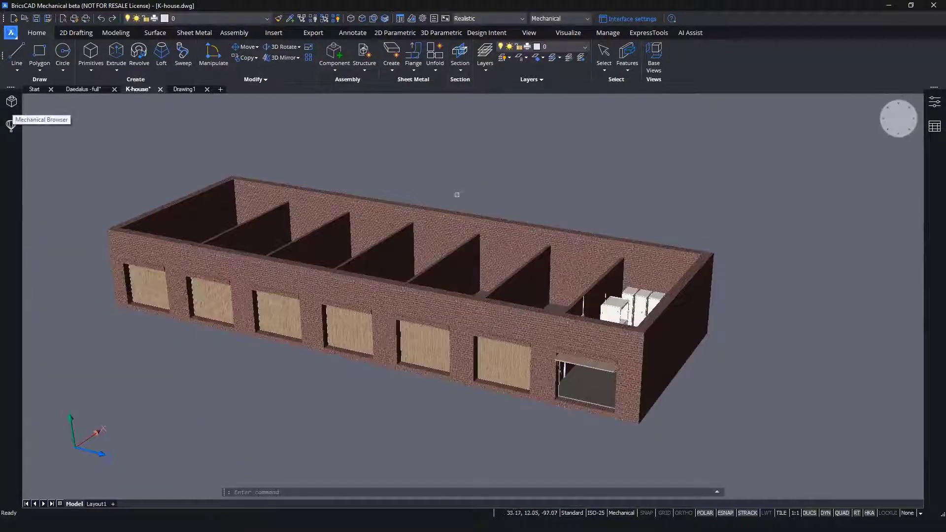
pyautogui.scroll(7, 812, 250)
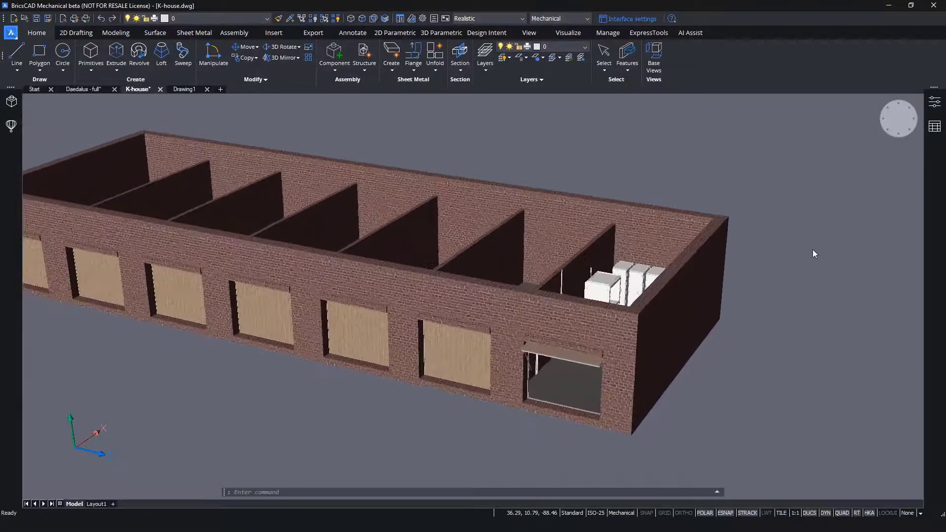
pyautogui.keyDown('shift'); pyautogui.moveTo(812, 250); pyautogui.dragTo(861, 410, button='middle'); pyautogui.keyUp('shift')
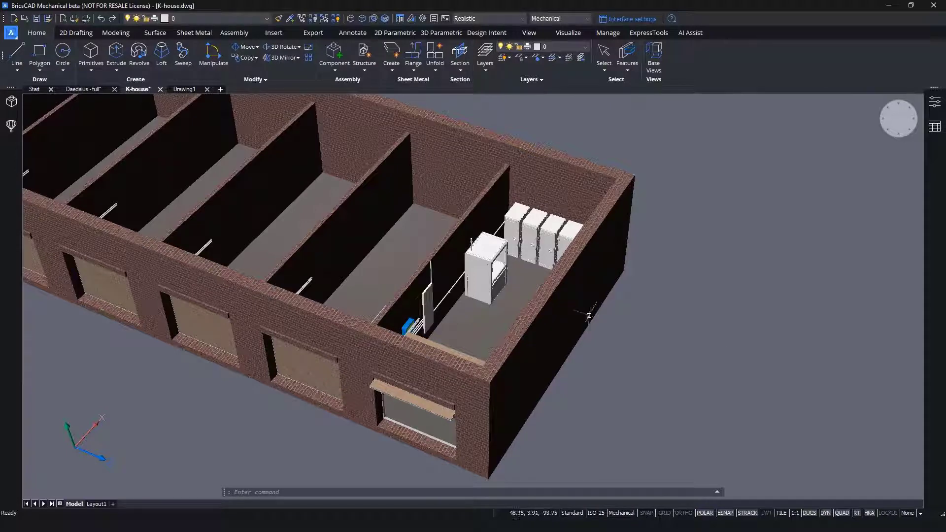
# - Switch to the Drawing1 drawing and import the file ZFSF 160A.rfa from the External source folder
pyautogui.click(186, 89)
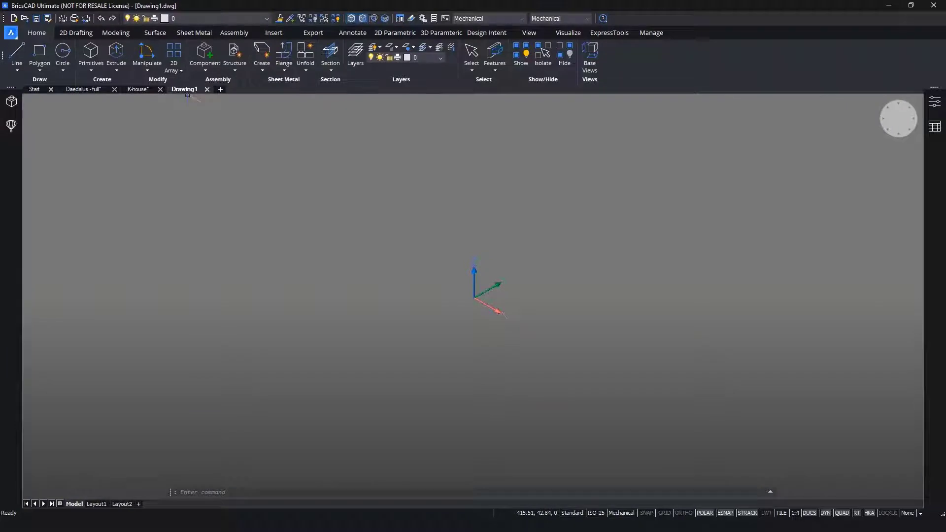
pyautogui.click(11, 32)
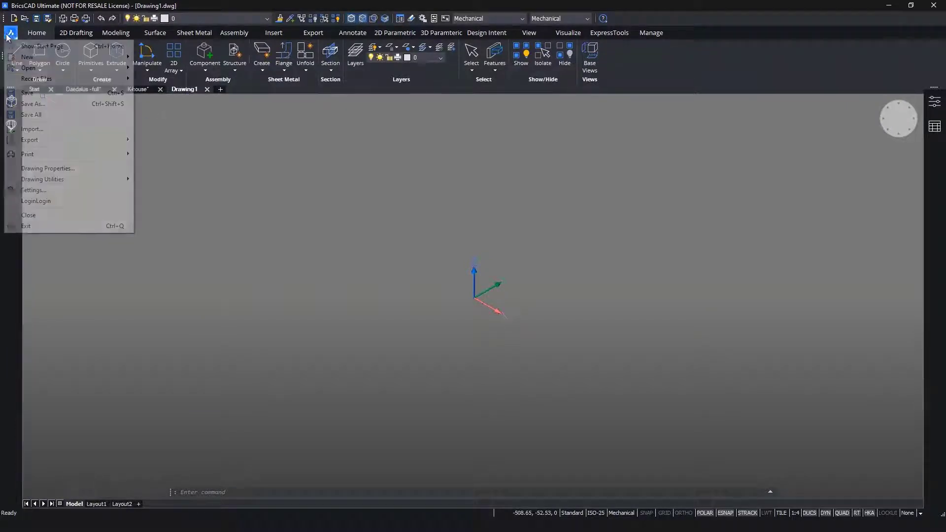
pyautogui.click(58, 129)
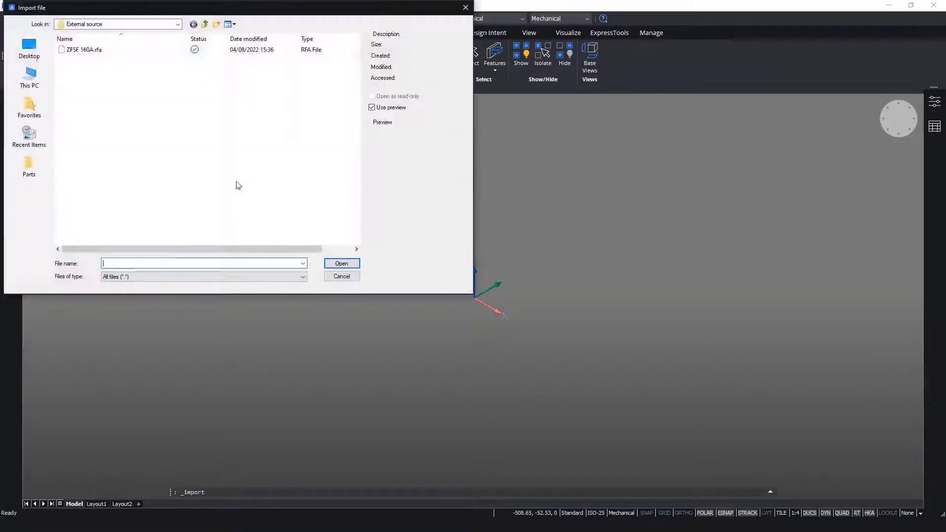
pyautogui.click(93, 50)
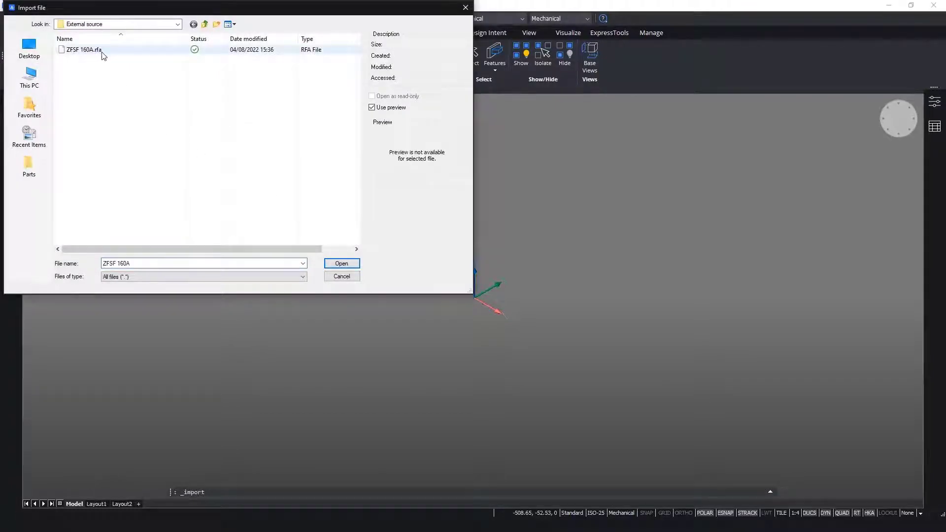
pyautogui.click(341, 264)
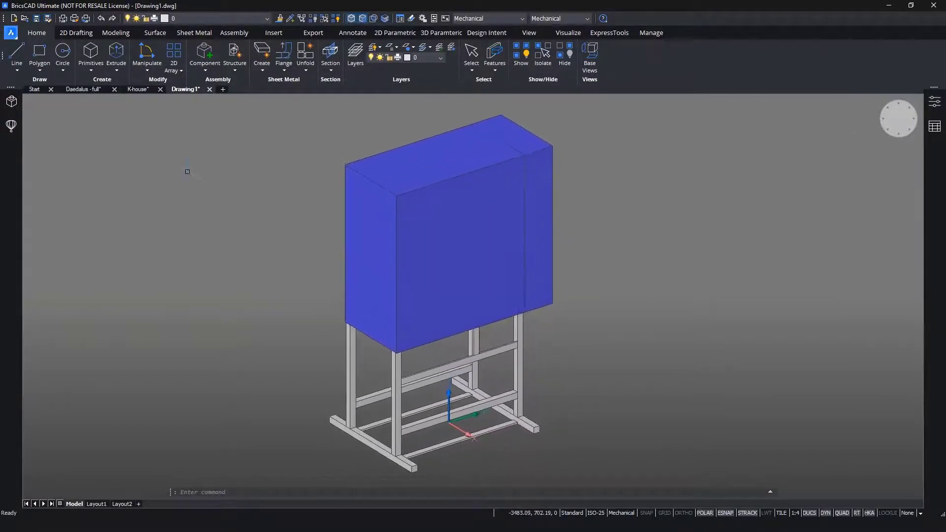
# - Save the imported model in the External source folder as "Electrical cabinet"
pyautogui.click(48, 18)
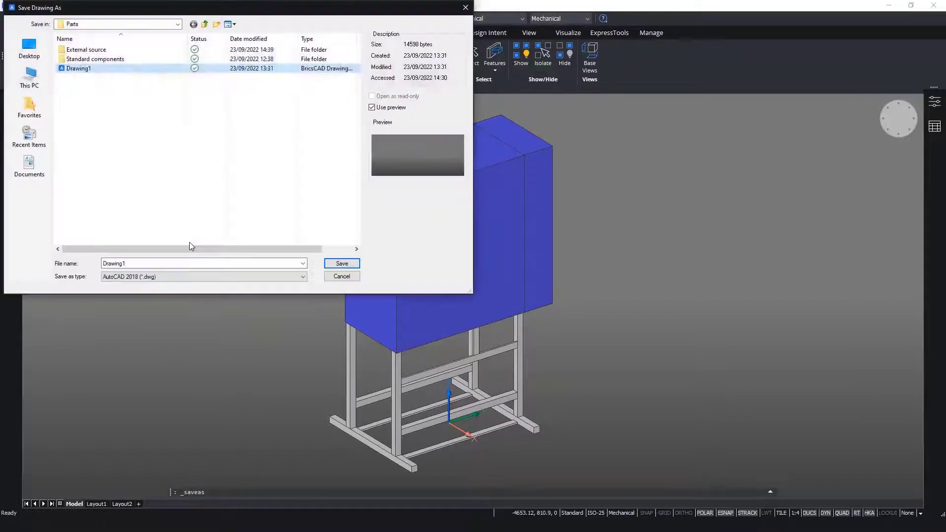
pyautogui.doubleClick(101, 51)
pyautogui.doubleClick(138, 263)
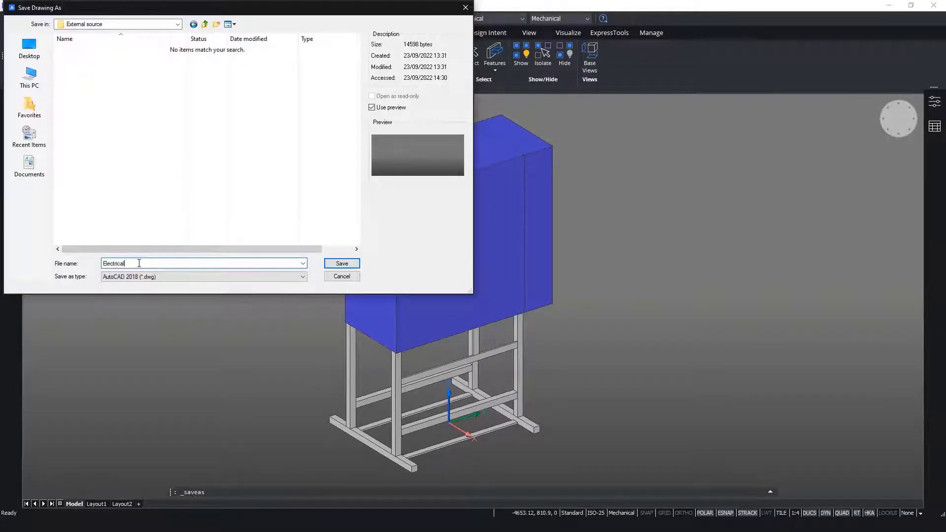
pyautogui.write('Electrical cabinet')
pyautogui.press('Return')
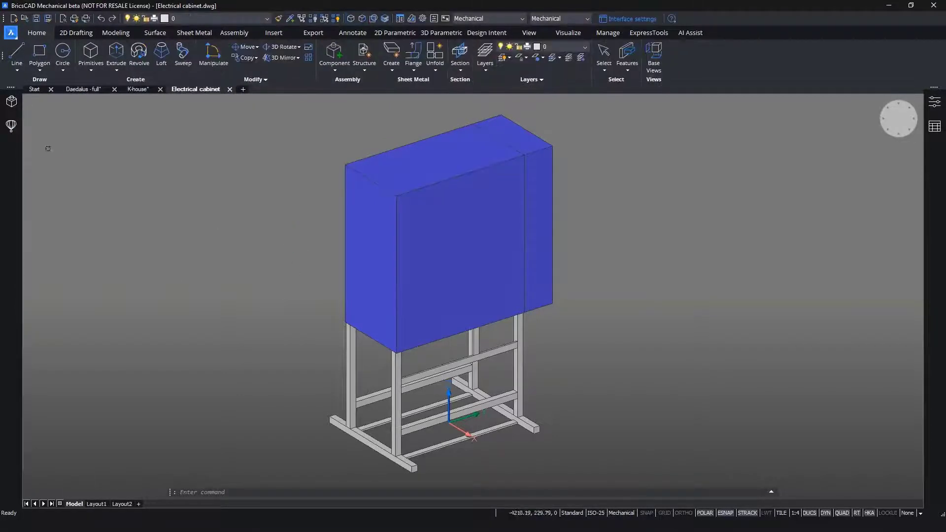
# - Rename the drawing's root mechanical component to "Electrical cabinet"
pyautogui.click(11, 101)
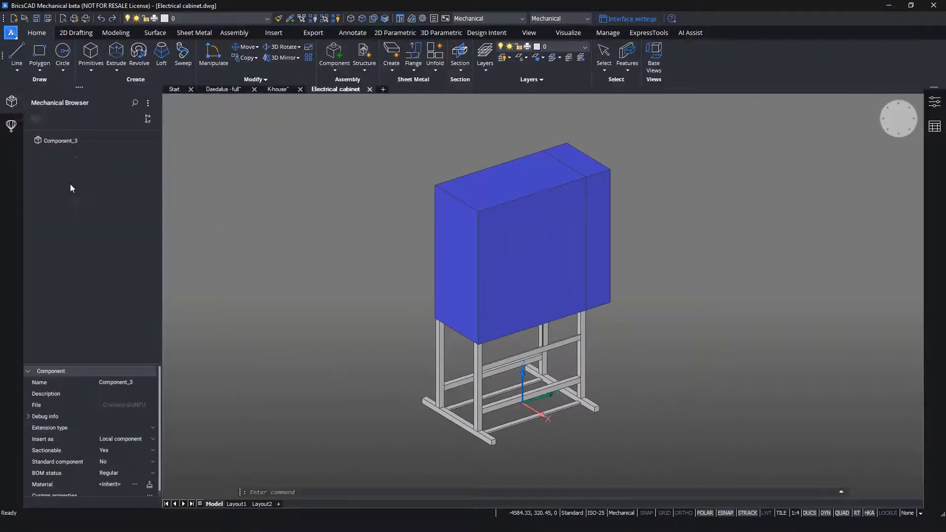
pyautogui.click(138, 383)
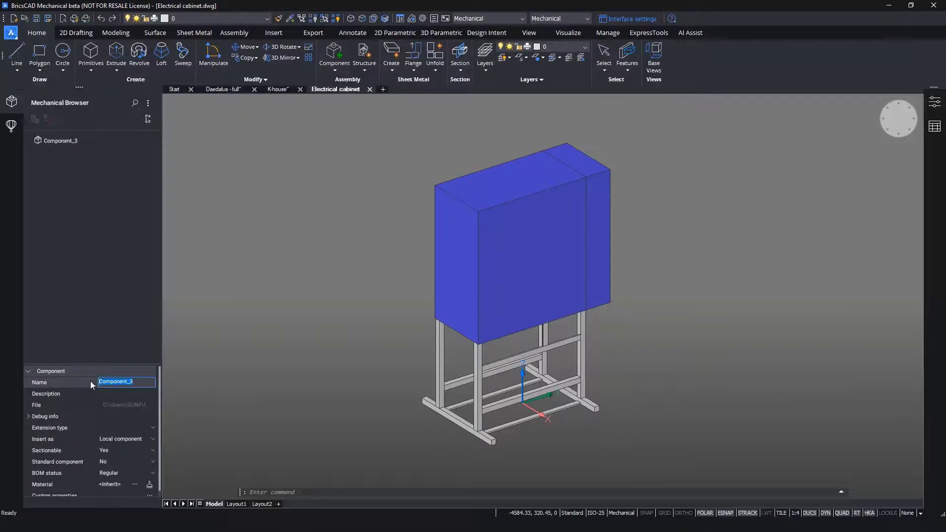
pyautogui.write('Electrical')
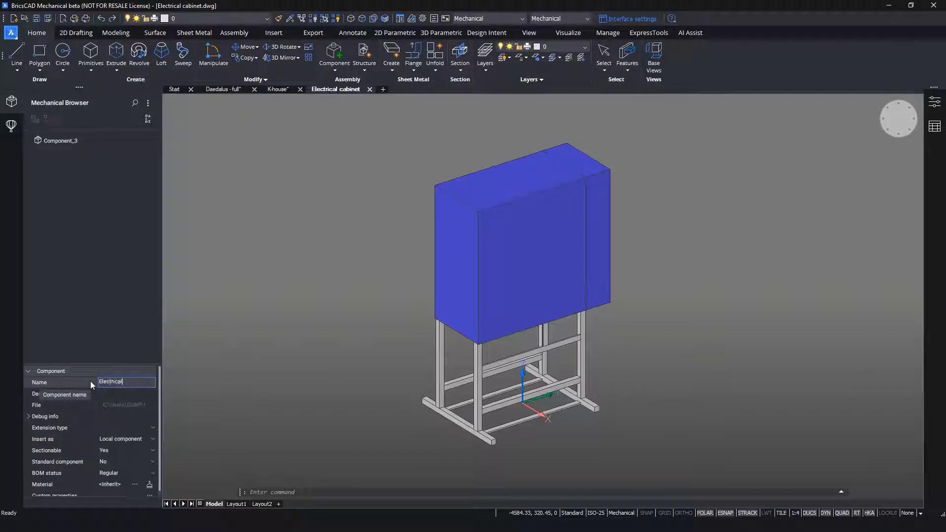
pyautogui.write(' cabinet')
pyautogui.press('Return')
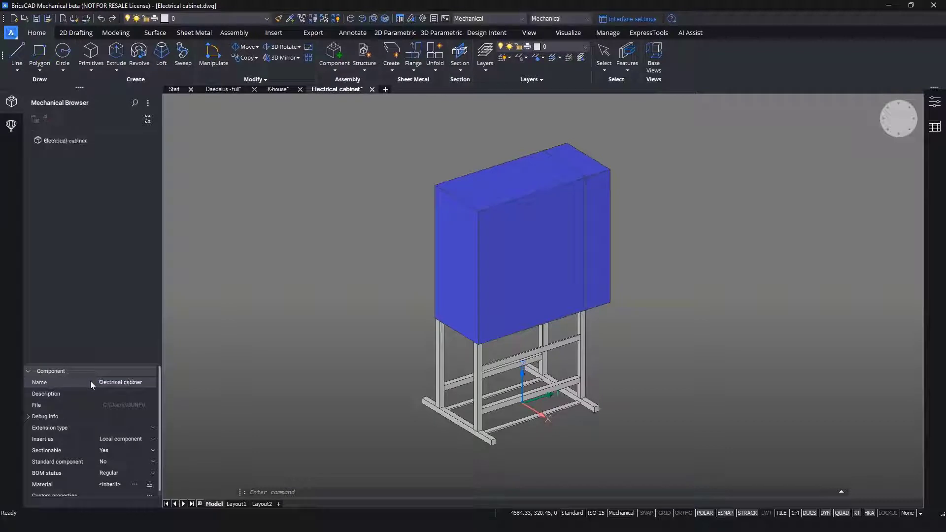
# - Open the component's custom properties and add a user property set with the Id "Order info"
pyautogui.scroll(-1, 105, 426)
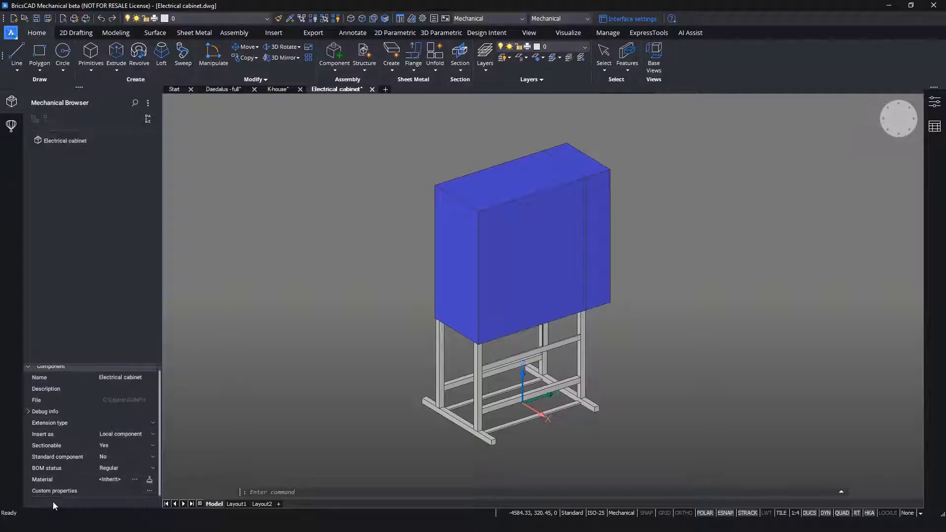
pyautogui.click(149, 490)
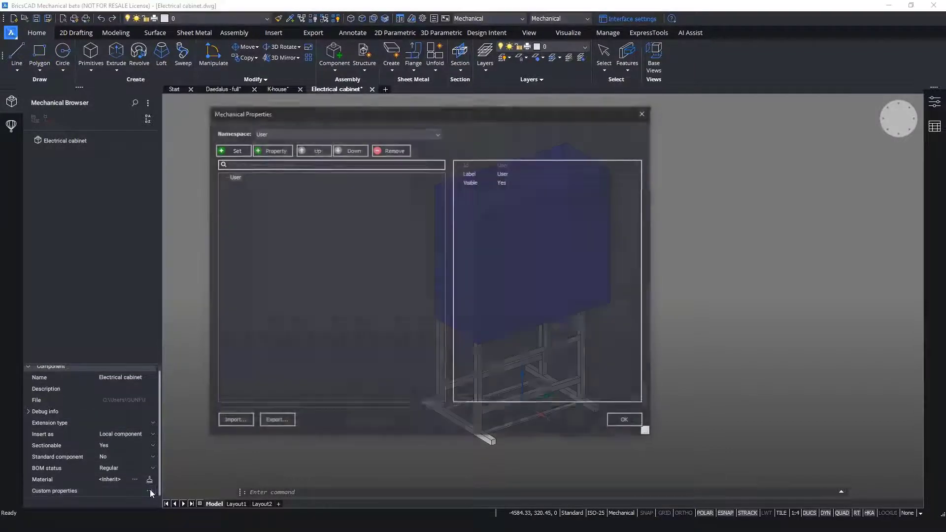
pyautogui.click(234, 150)
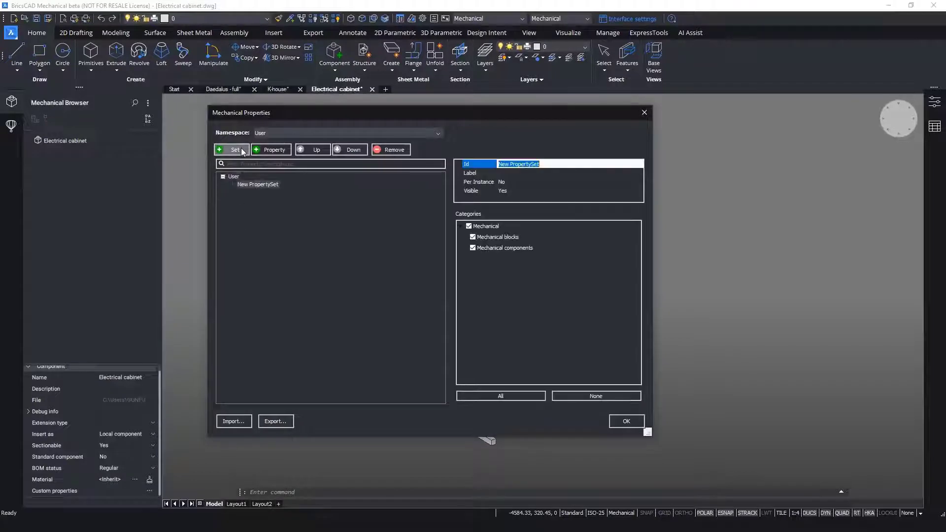
pyautogui.write('Order')
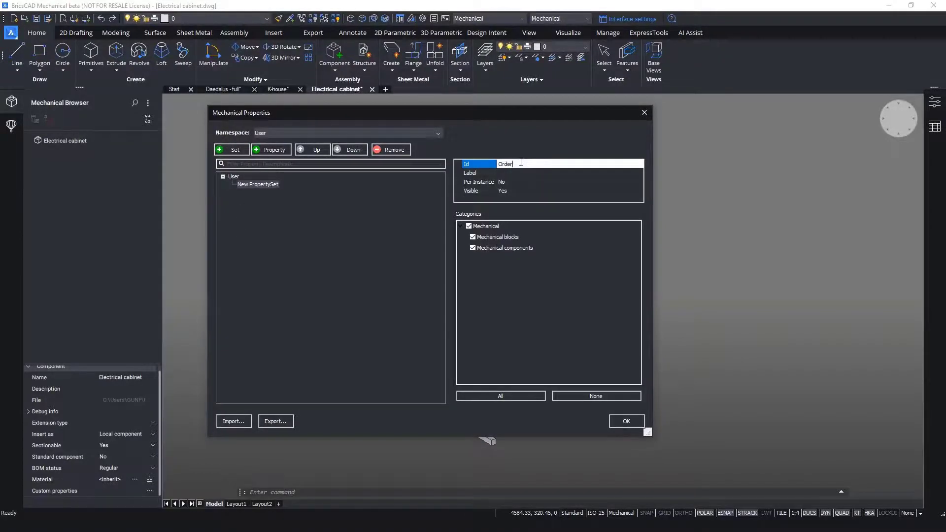
pyautogui.write(' info')
pyautogui.press('Return')
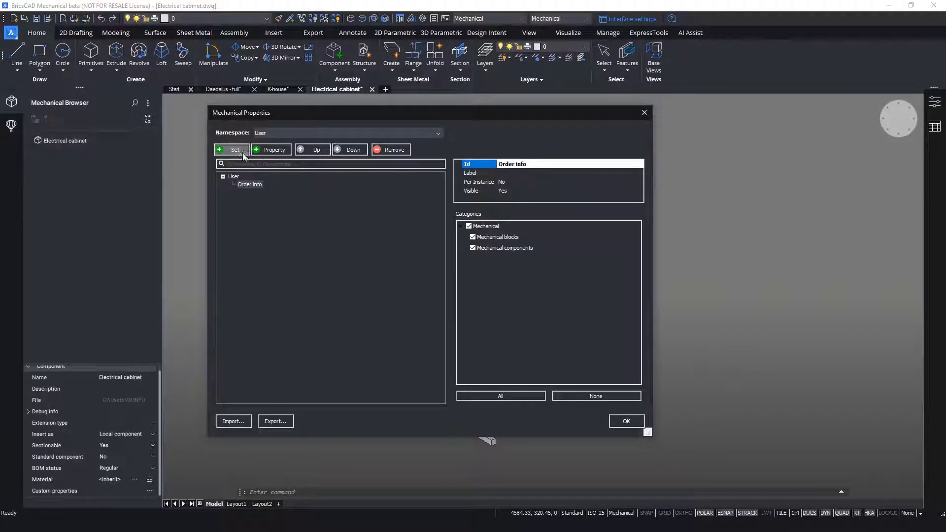
# - Add two string properties named "Part name" and "Part number" to the Order info set
pyautogui.click(271, 150)
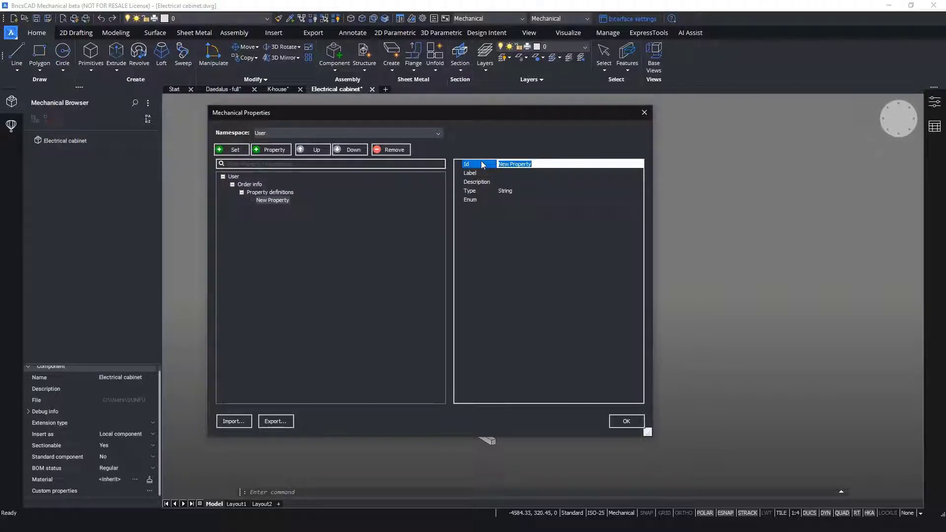
pyautogui.write('Part name')
pyautogui.press('Return')
pyautogui.click(286, 150)
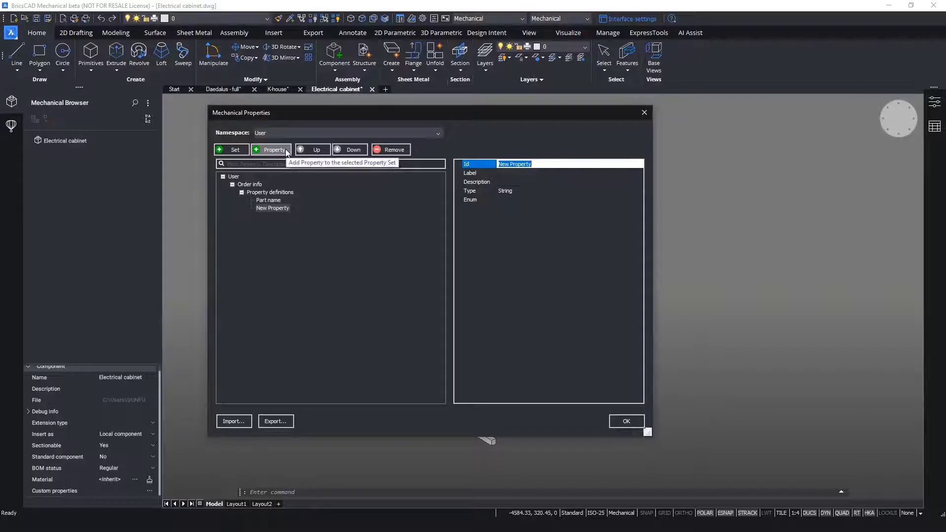
pyautogui.write('Part number')
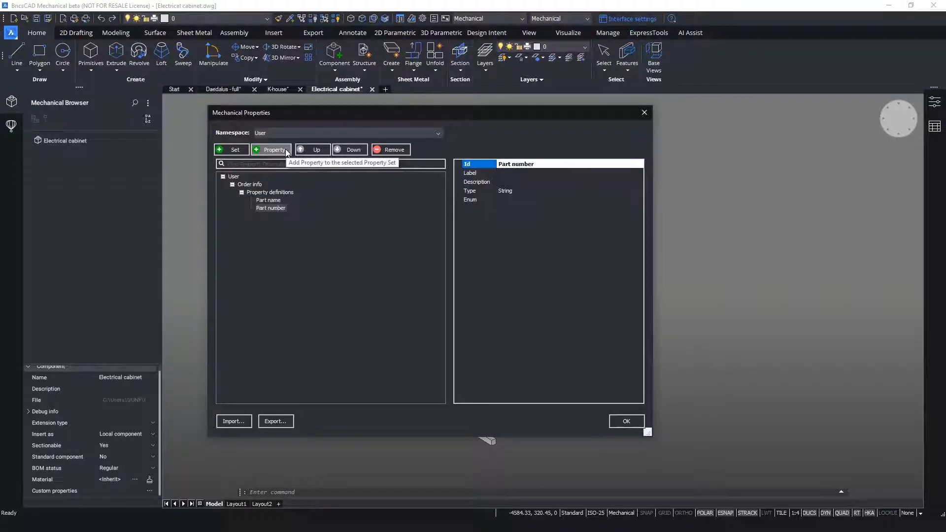
# - Add two more string properties named "Manufacturer" and "In stock" to the Order info set
pyautogui.click(272, 150)
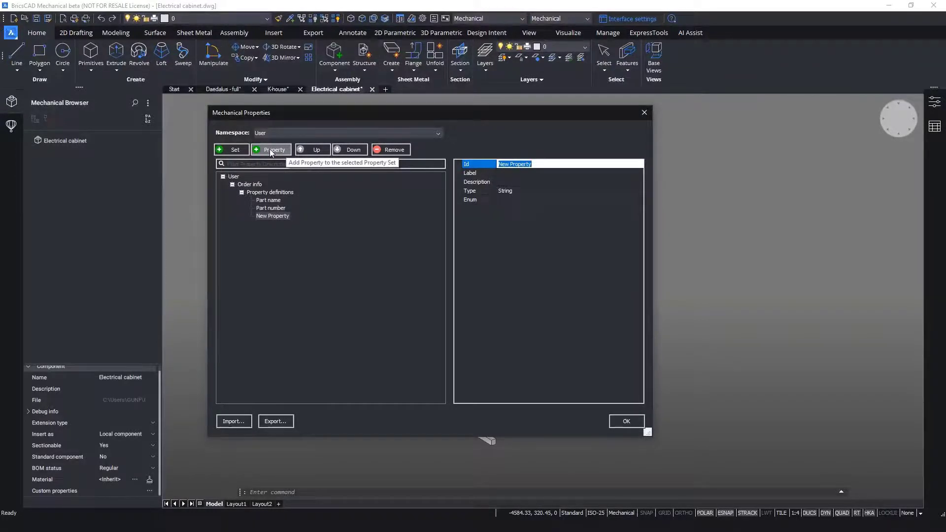
pyautogui.write('Man')
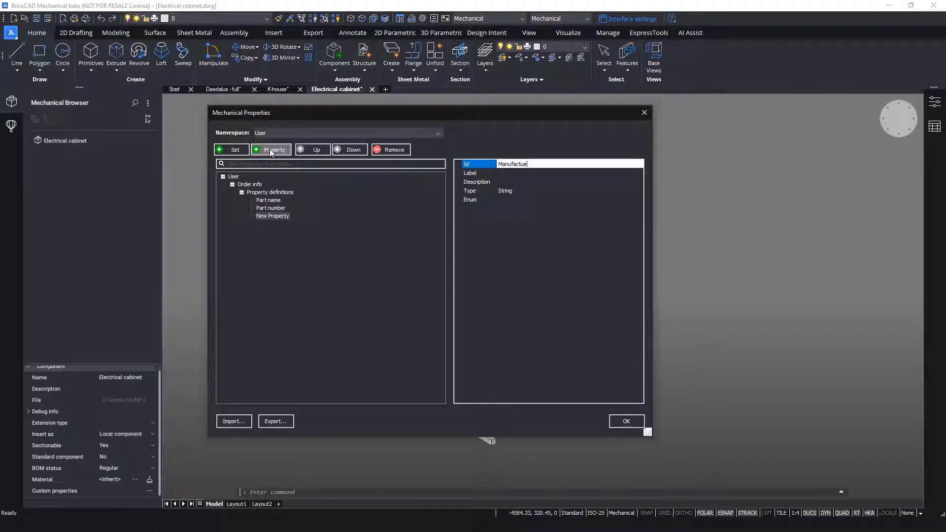
pyautogui.write('ufacturer')
pyautogui.press('Return')
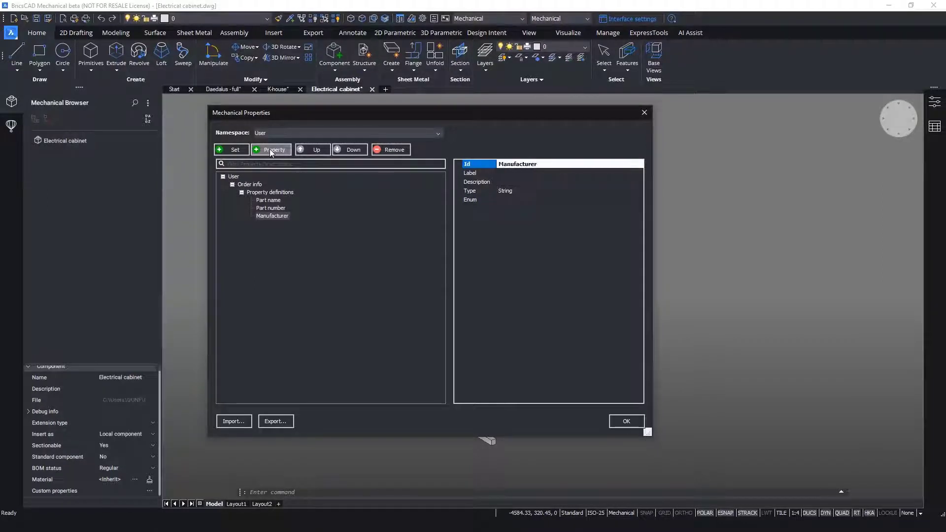
pyautogui.click(271, 149)
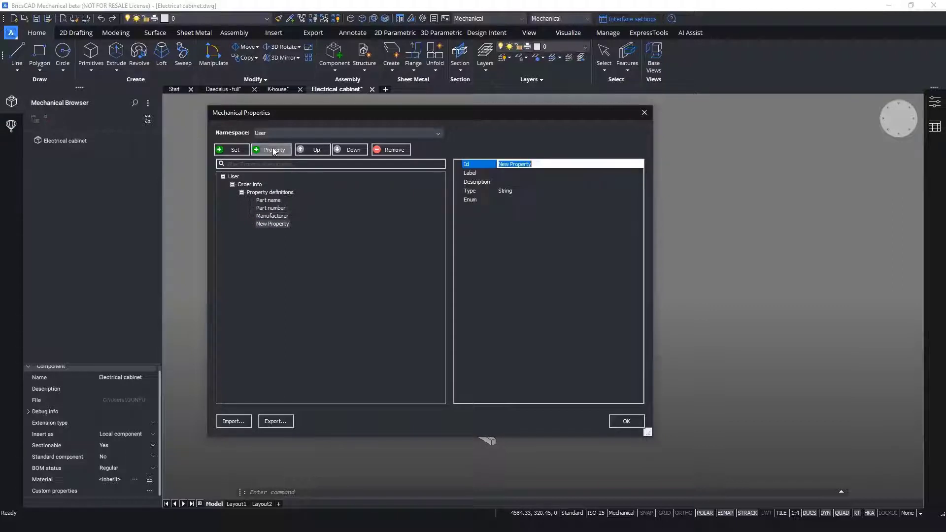
pyautogui.write('In stock')
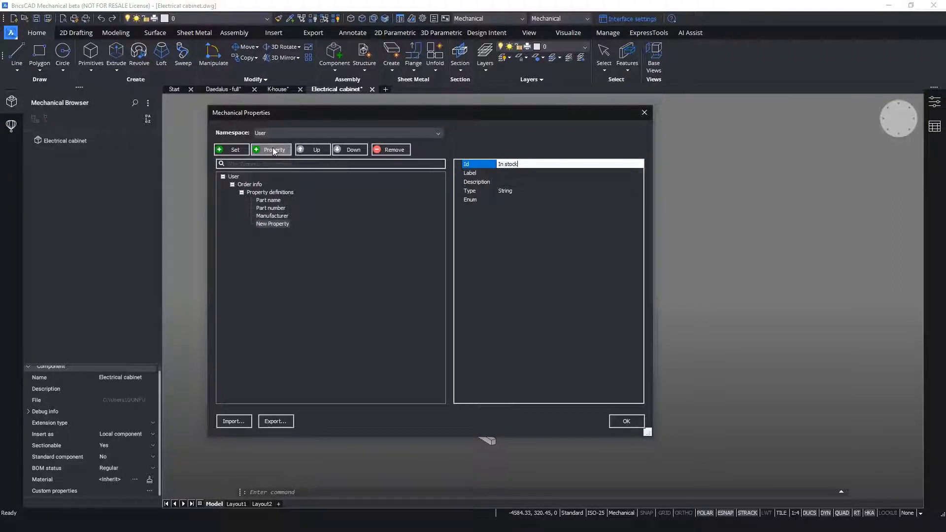
pyautogui.press('Return')
# - Give the "In stock" property the enumerated values Yes and No, and accept the property definitions
pyautogui.click(533, 200)
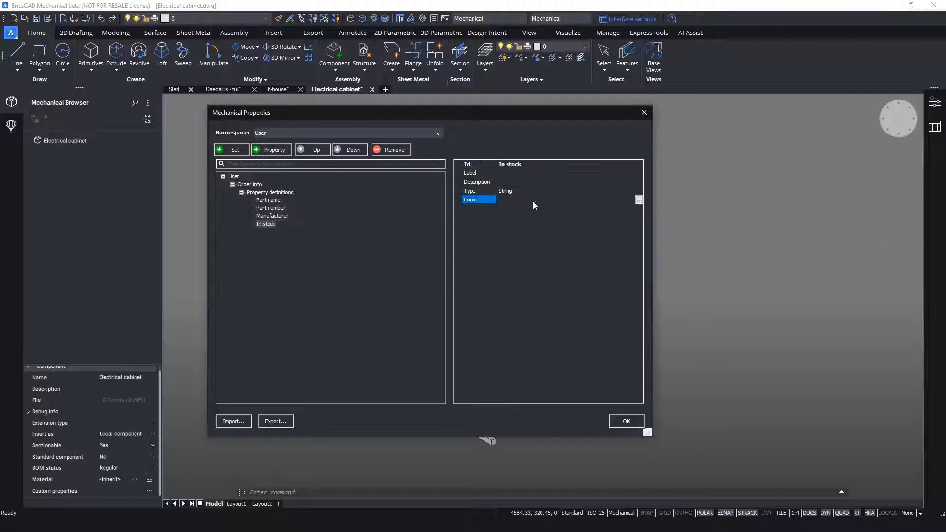
pyautogui.click(638, 199)
pyautogui.click(478, 127)
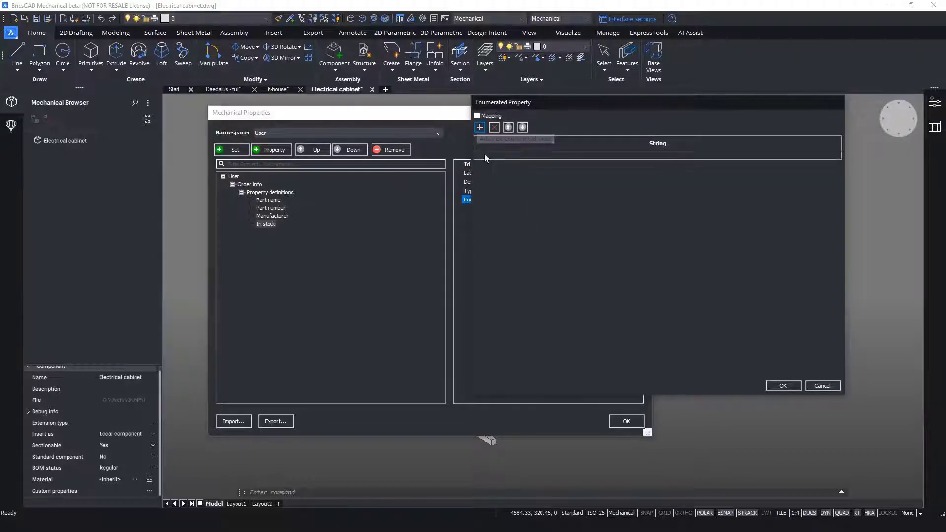
pyautogui.write('Yes')
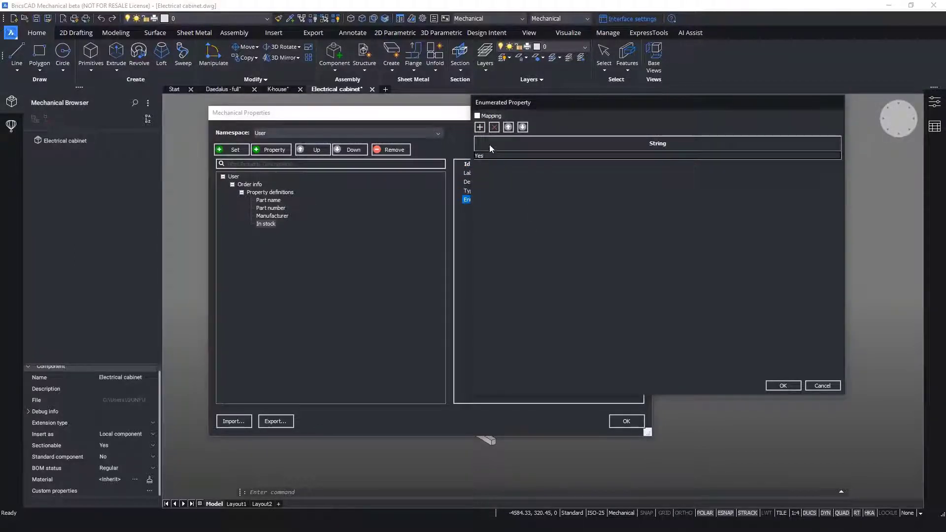
pyautogui.click(479, 127)
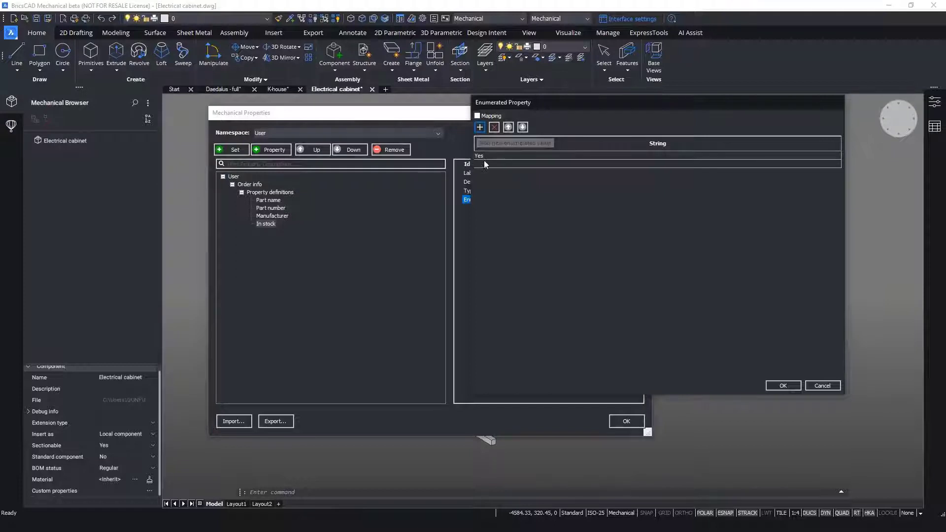
pyautogui.write('No')
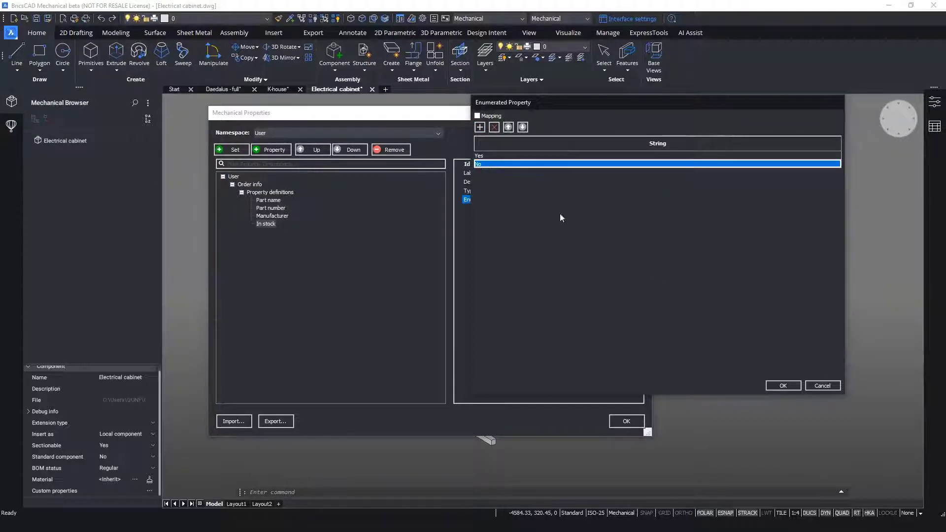
pyautogui.click(772, 383)
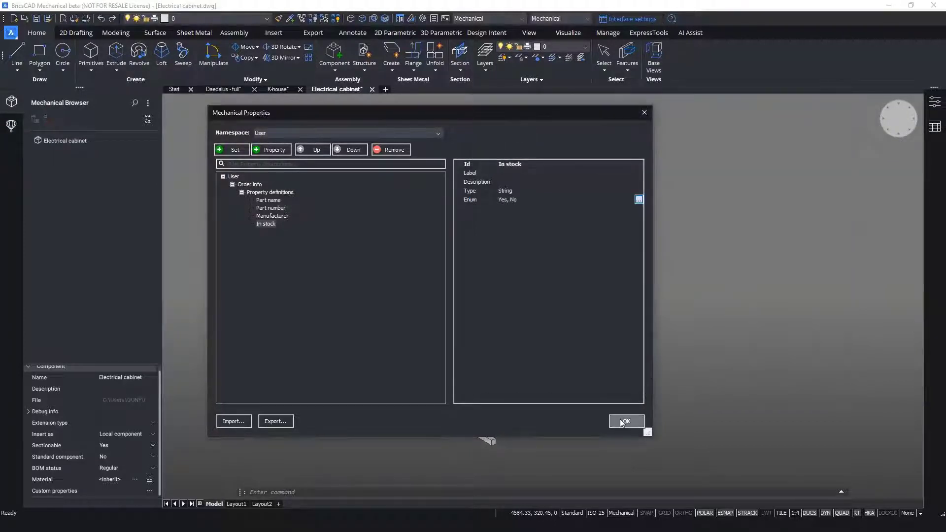
pyautogui.click(624, 421)
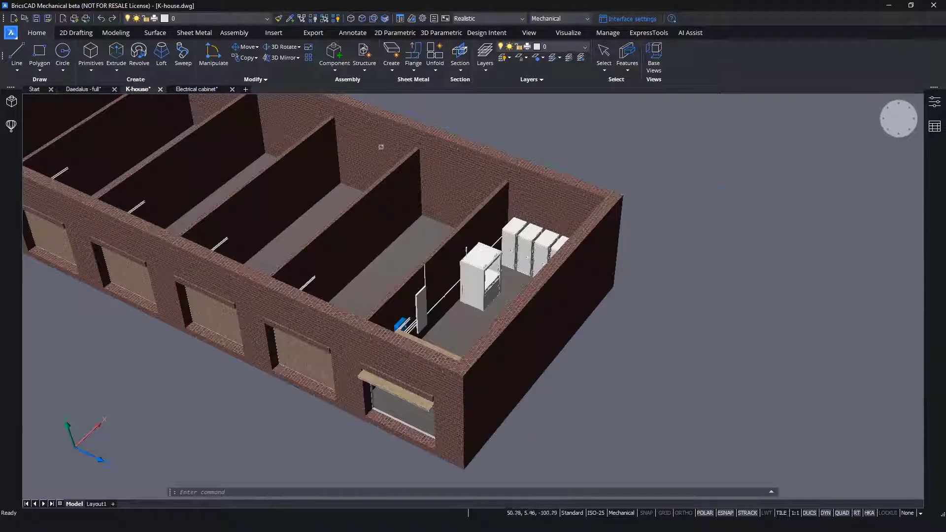
# - Insert the Electrical cabinet drawing as a component, rotating and placing it on the end bay's floor beside the open white cabinet
pyautogui.click(325, 68)
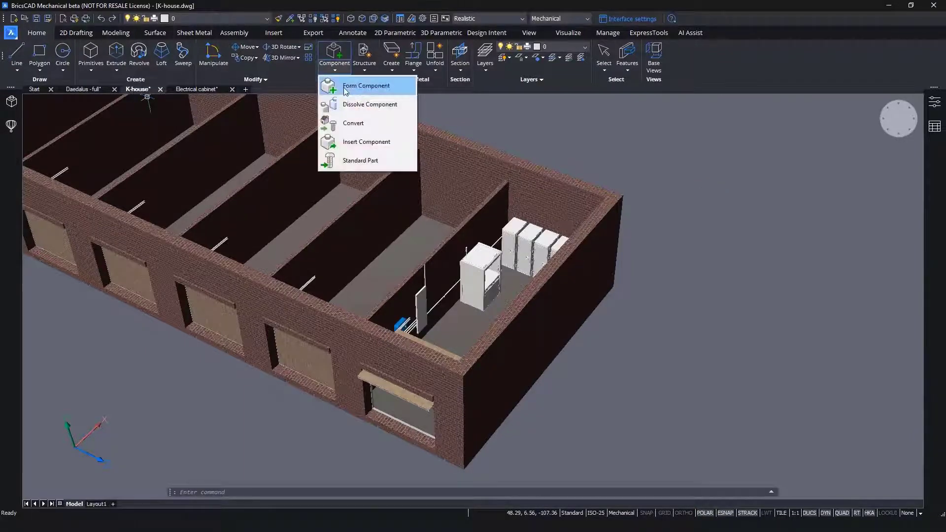
pyautogui.click(340, 135)
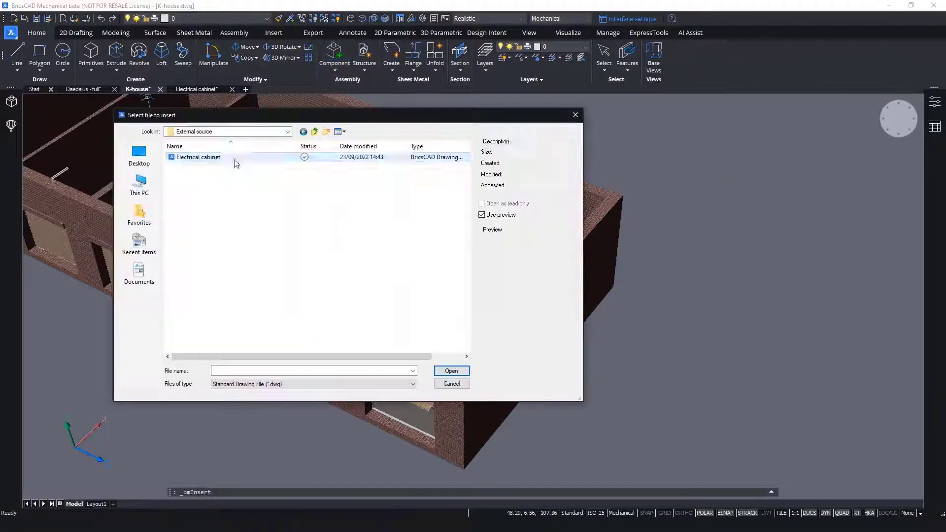
pyautogui.click(451, 370)
pyautogui.scroll(5, 460, 269)
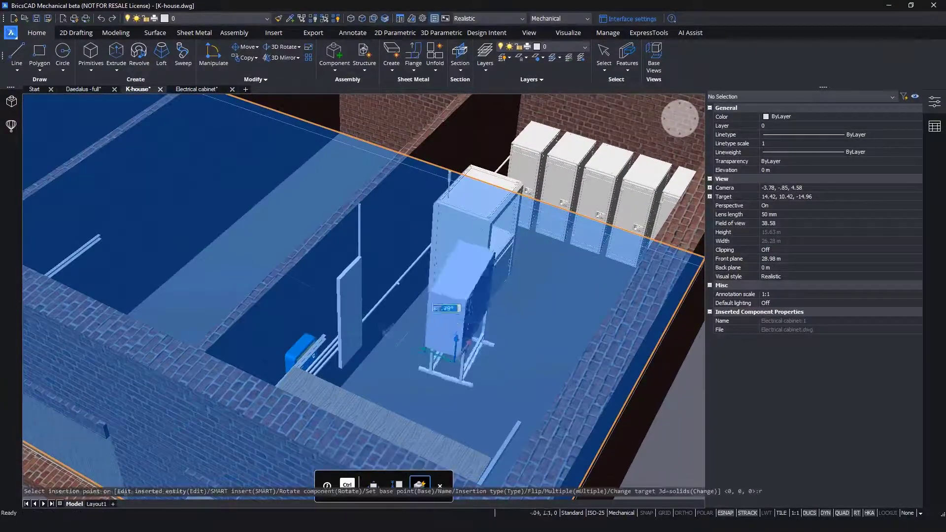
pyautogui.press('ctrl')
pyautogui.click(425, 335)
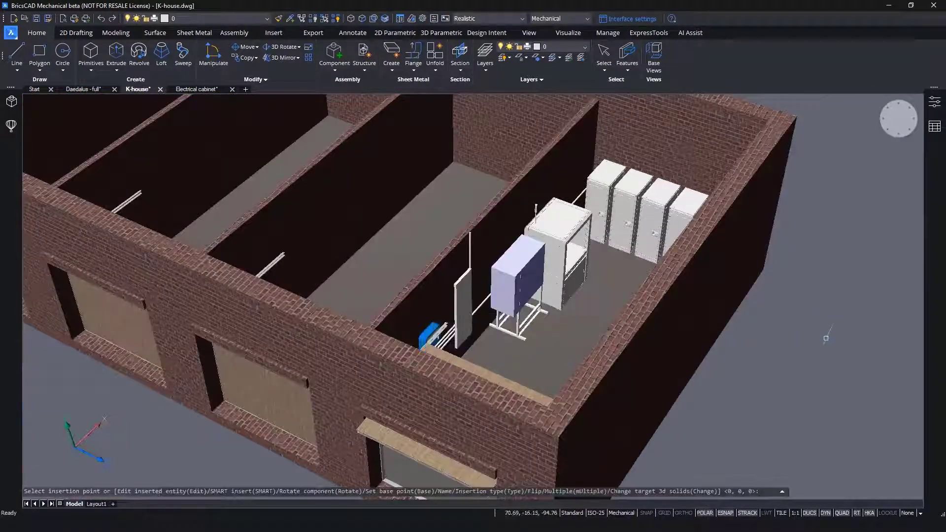
pyautogui.scroll(-4, 396, 297)
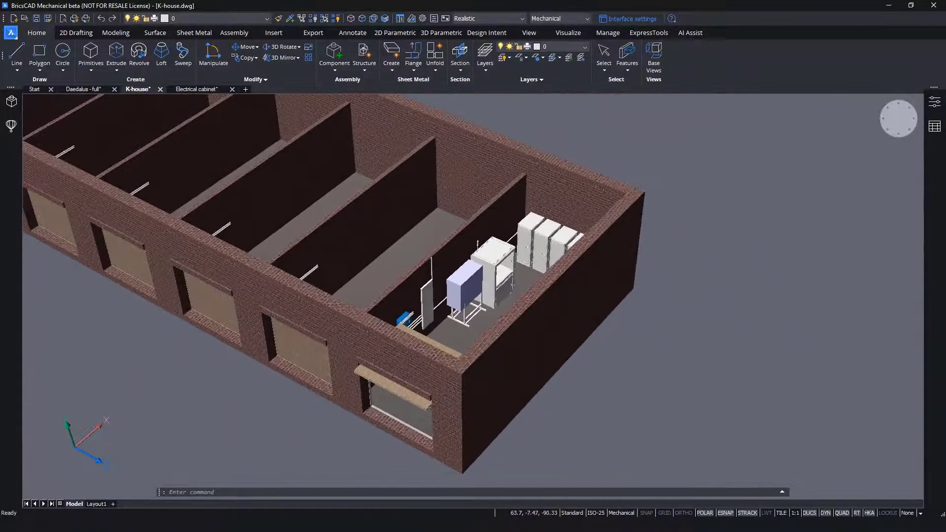
pyautogui.keyDown('shift'); pyautogui.moveTo(759, 355); pyautogui.dragTo(826, 340, button='middle'); pyautogui.keyUp('shift')
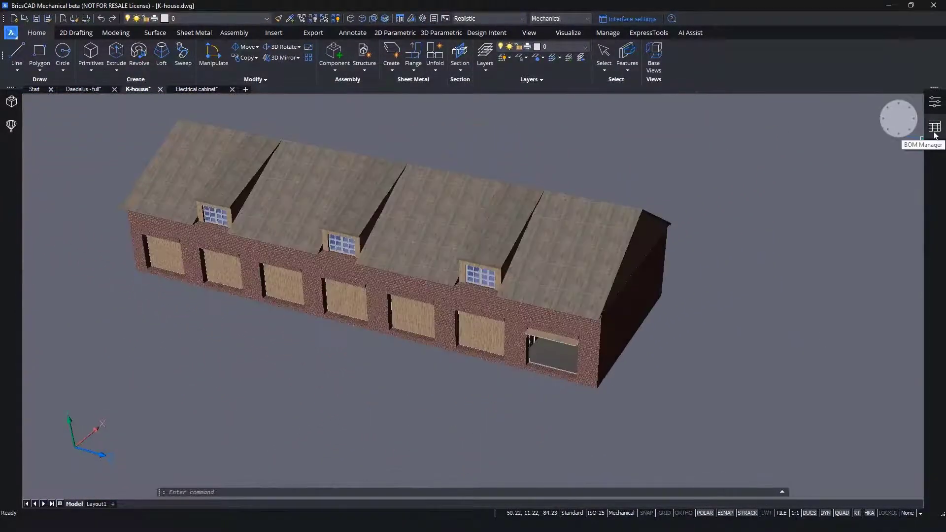
# - Create a bottom-level bill of materials for the K-house and locate its listed cabinets in the model
pyautogui.click(935, 126)
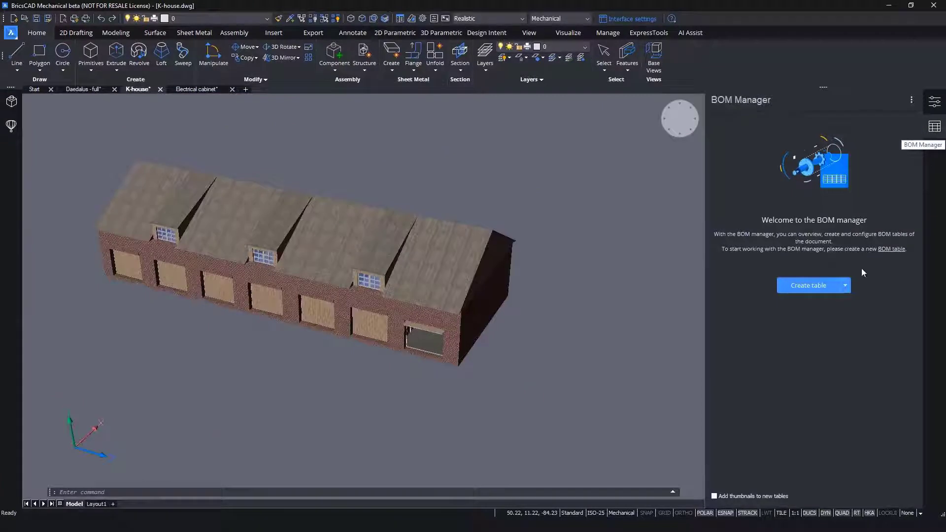
pyautogui.click(845, 286)
pyautogui.click(826, 312)
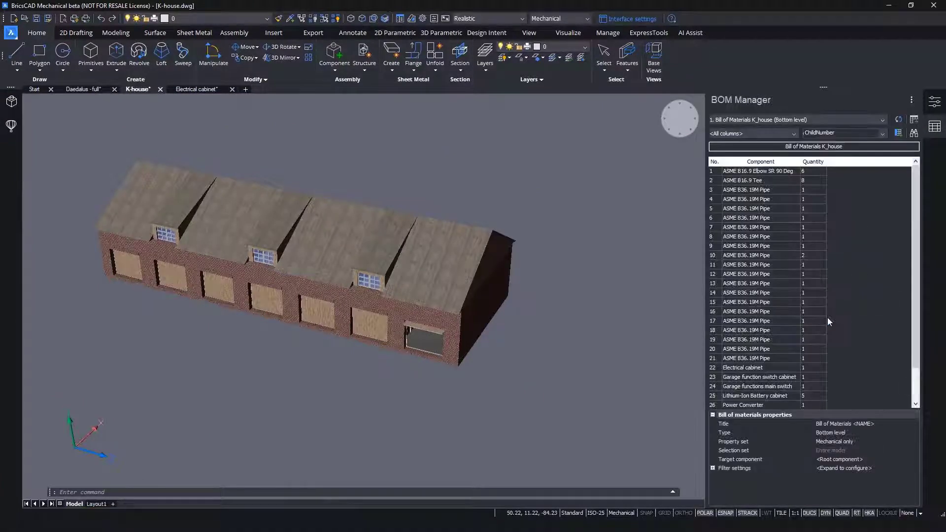
pyautogui.click(746, 368)
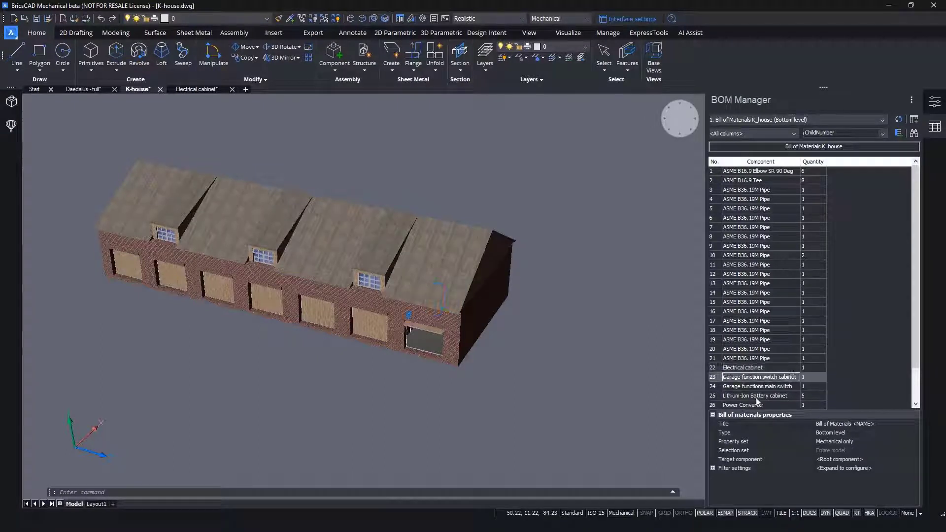
pyautogui.click(757, 397)
# - Set Solid plies to Include in the bill of materials' filter settings
pyautogui.click(712, 469)
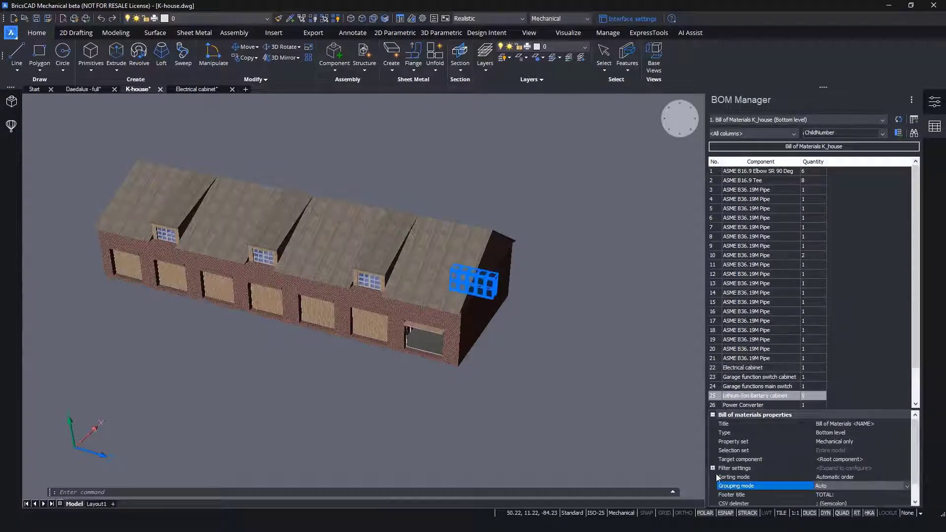
pyautogui.click(712, 468)
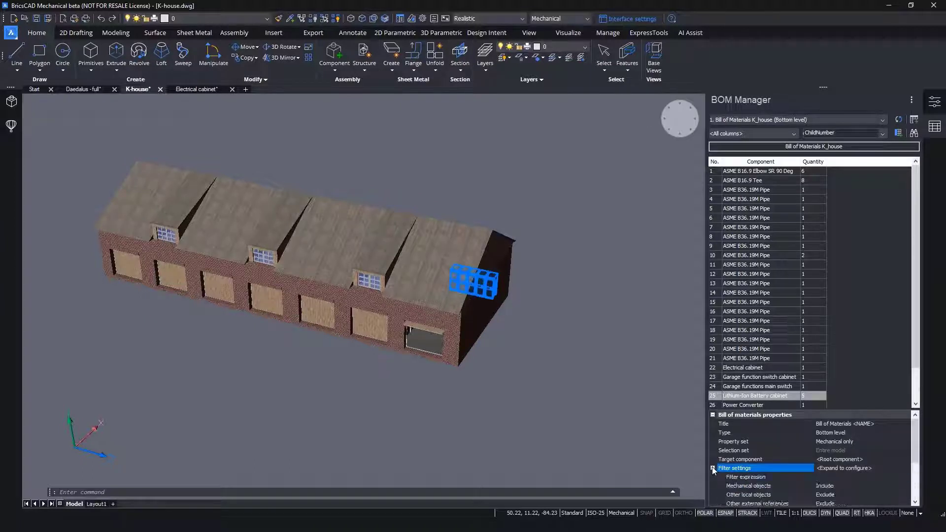
pyautogui.scroll(-1, 760, 468)
pyautogui.scroll(-1, 759, 468)
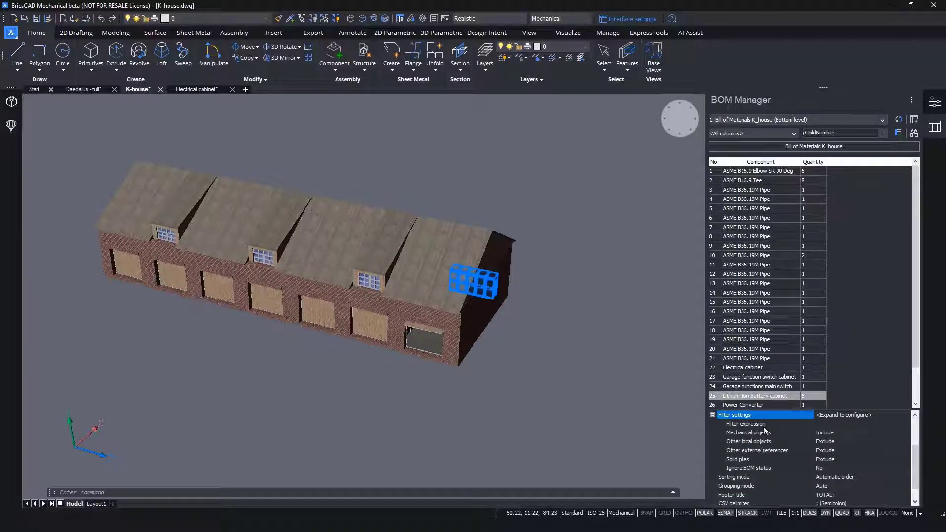
pyautogui.click(806, 441)
pyautogui.click(805, 449)
pyautogui.click(796, 460)
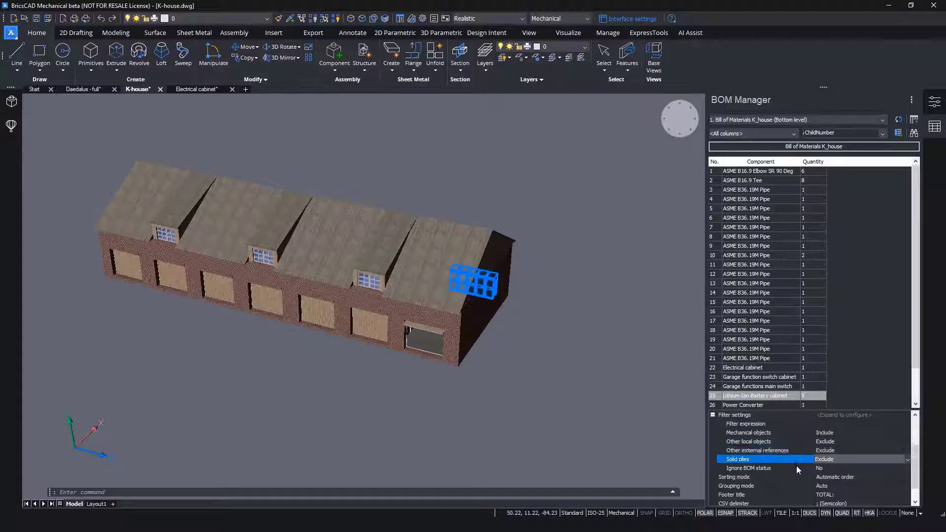
pyautogui.click(798, 468)
pyautogui.click(841, 460)
pyautogui.click(836, 472)
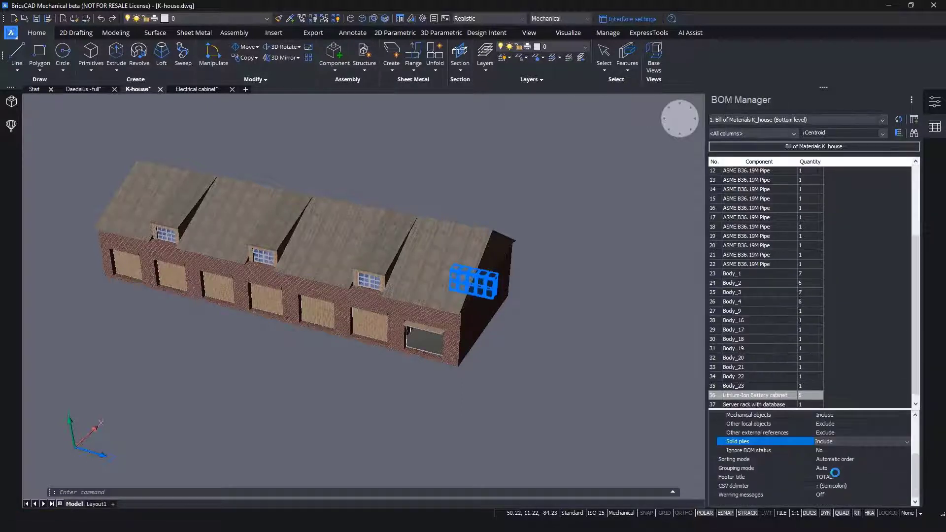
# - Highlight the bodies listed from Body_23 up to Body_16 one by one to identify them in the building
pyautogui.click(746, 386)
pyautogui.click(745, 377)
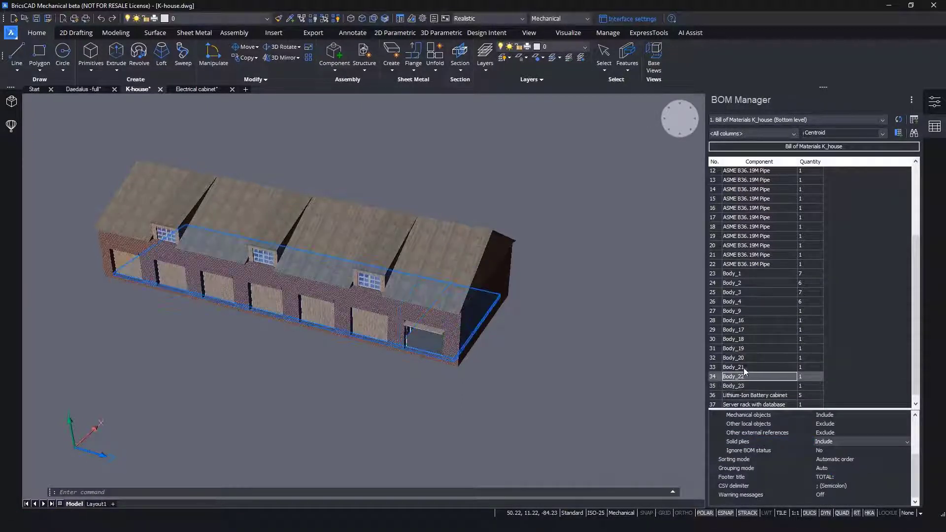
pyautogui.click(745, 367)
pyautogui.click(744, 358)
pyautogui.click(744, 348)
pyautogui.click(745, 339)
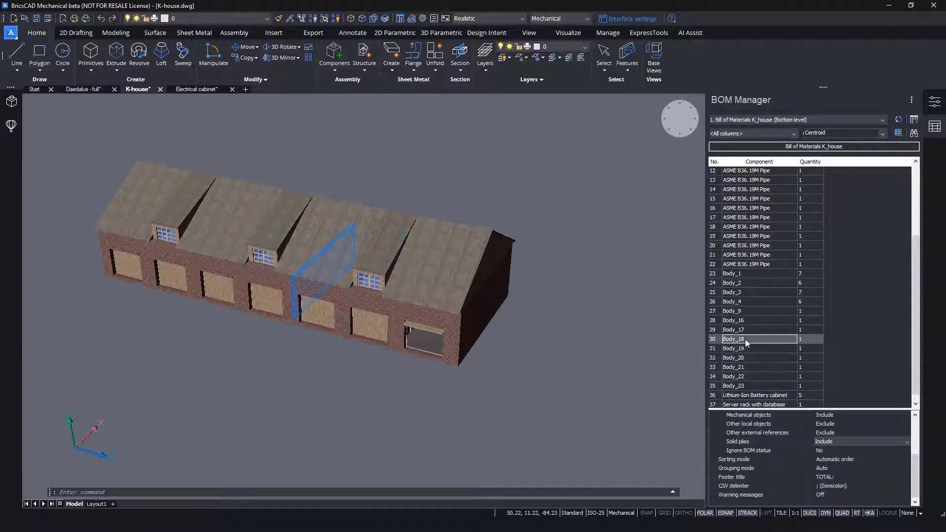
pyautogui.click(745, 328)
pyautogui.click(745, 320)
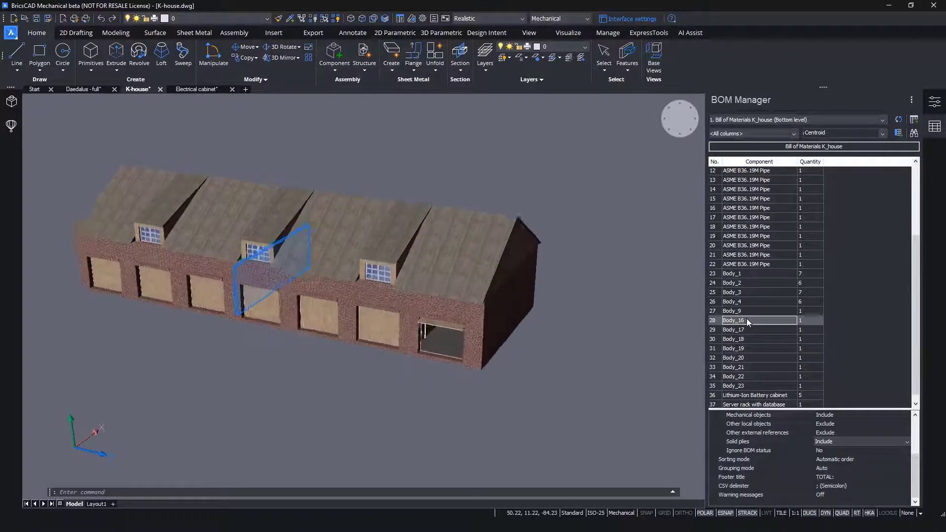
# - Filter the Component column to include only Body_3, Body_9 and Body_16 through Body_23
pyautogui.rightClick(754, 162)
pyautogui.click(794, 263)
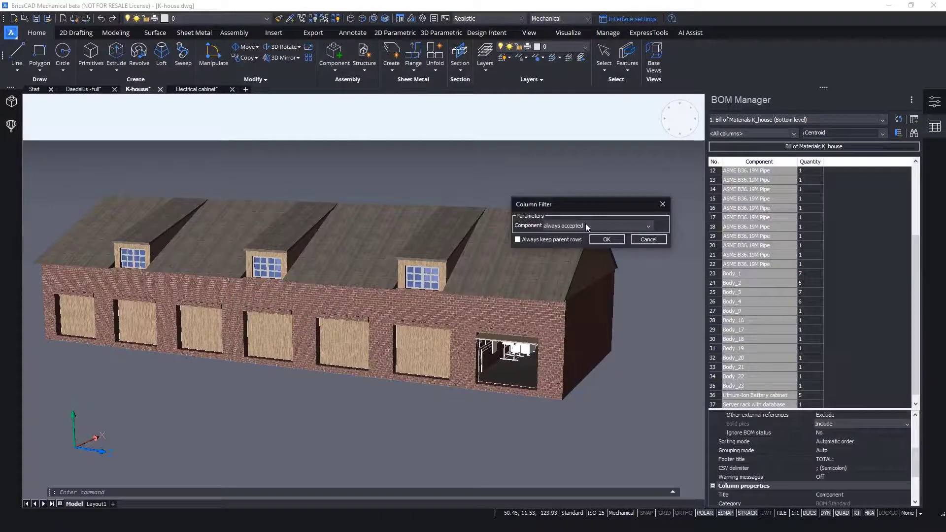
pyautogui.click(587, 225)
pyautogui.click(567, 305)
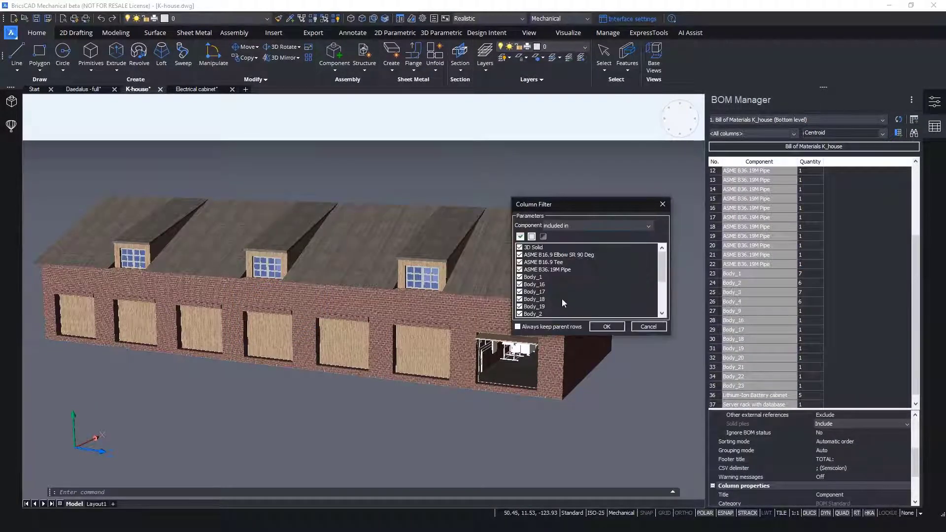
pyautogui.click(532, 237)
pyautogui.click(520, 284)
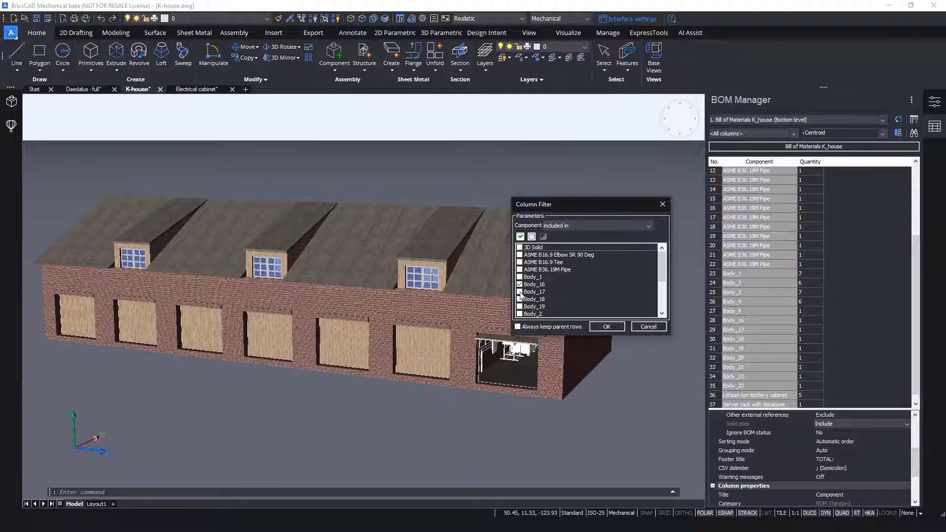
pyautogui.scroll(-2, 521, 296)
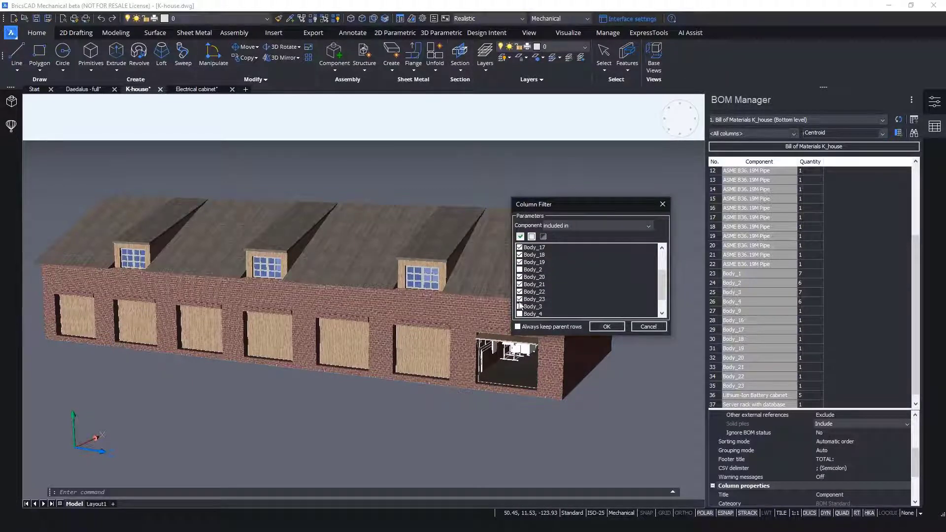
pyautogui.click(520, 306)
pyautogui.scroll(-1, 520, 296)
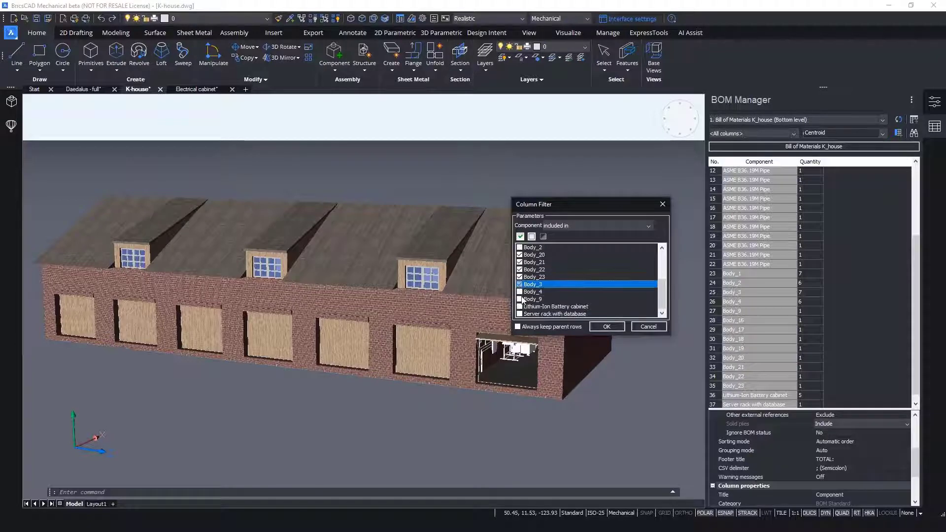
pyautogui.click(604, 325)
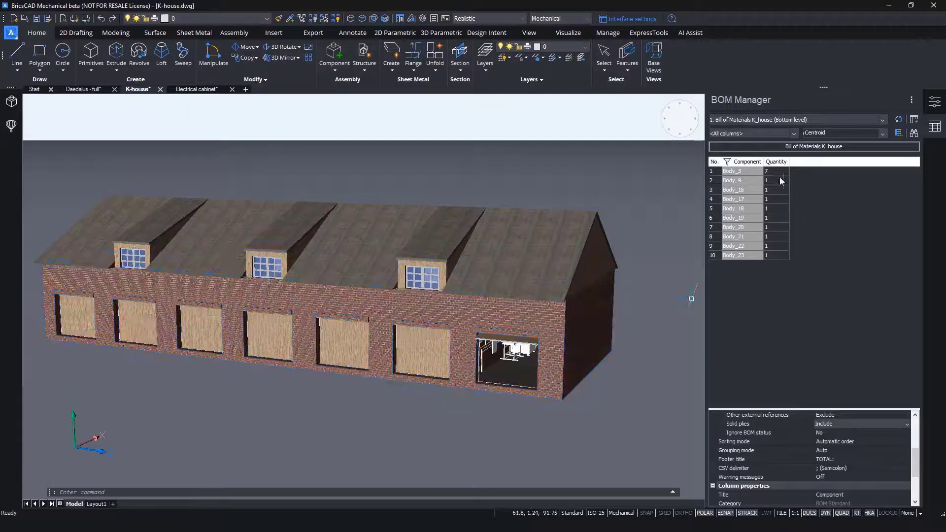
# - Check in the model which building parts the first three rows of the filtered bill of materials represent
pyautogui.click(747, 173)
pyautogui.click(741, 181)
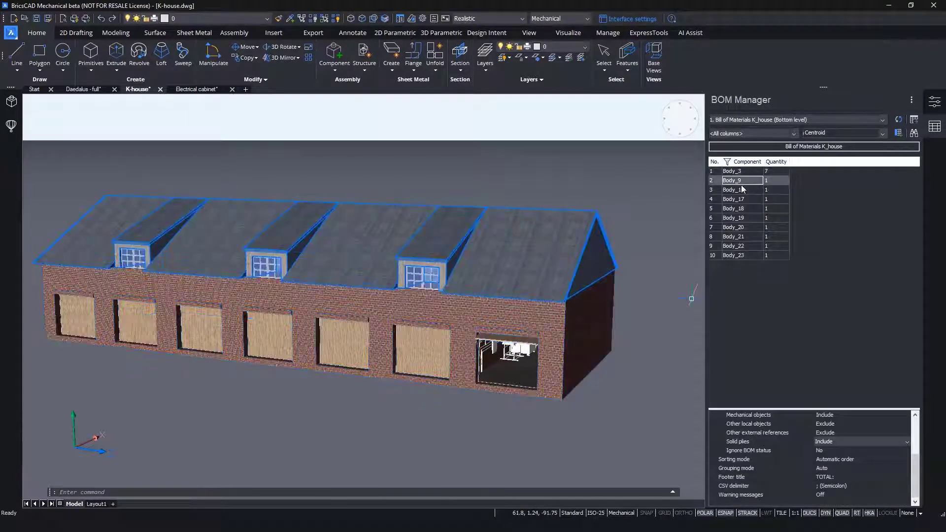
pyautogui.click(741, 191)
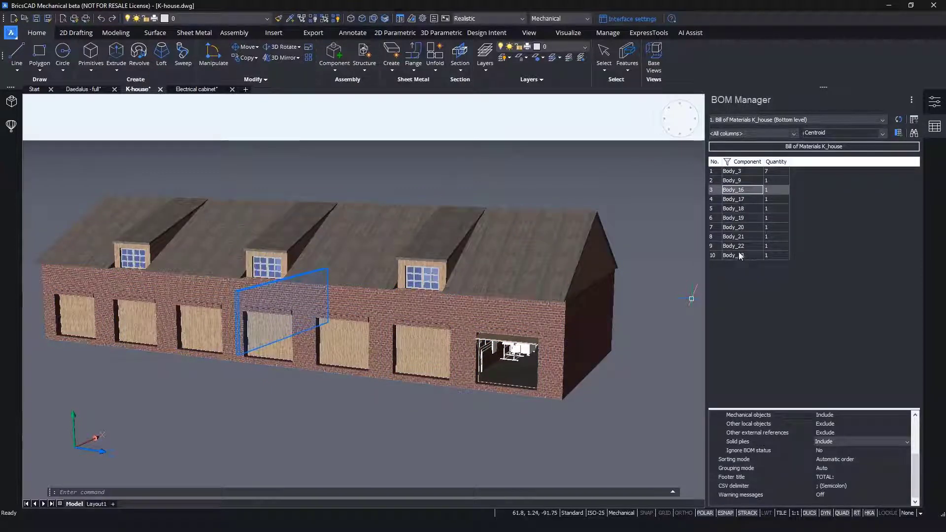
# - Add a total to the Quantity column of the bill of materials
pyautogui.click(780, 166)
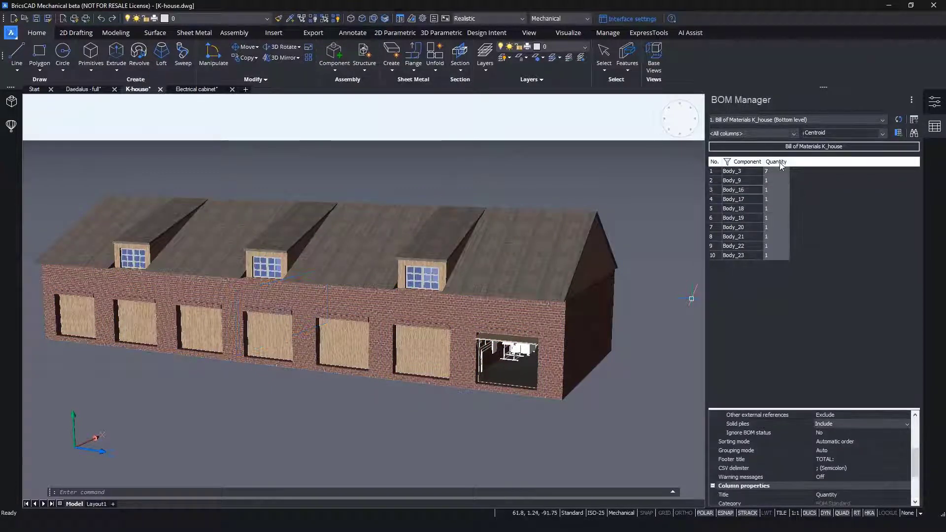
pyautogui.rightClick(780, 163)
pyautogui.moveTo(799, 198)
pyautogui.click(724, 209)
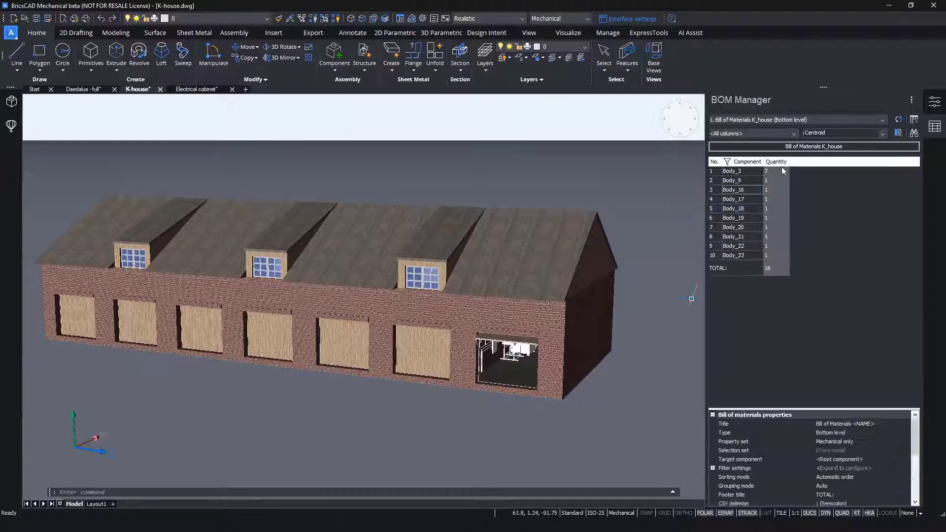
# - Add a Volume column to the K-house bill of materials and give it a footer total
pyautogui.click(881, 134)
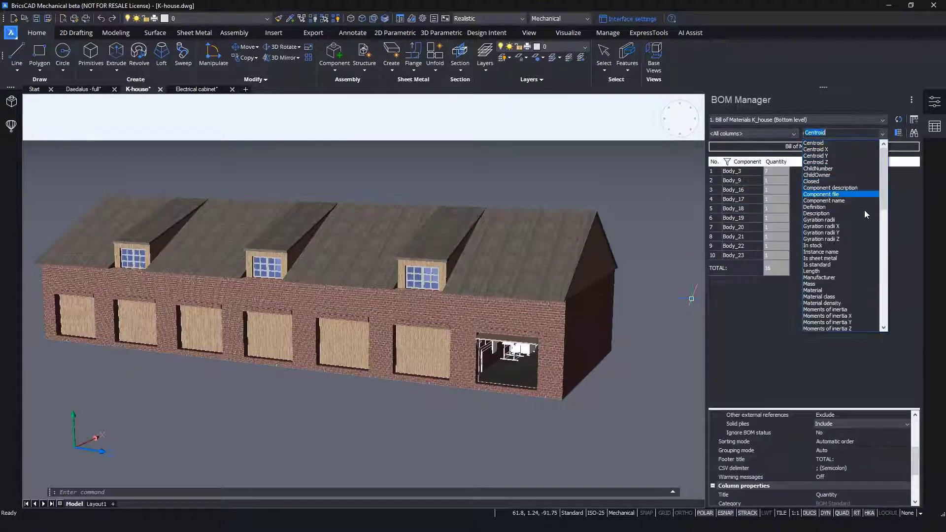
pyautogui.scroll(-5, 837, 236)
pyautogui.click(817, 325)
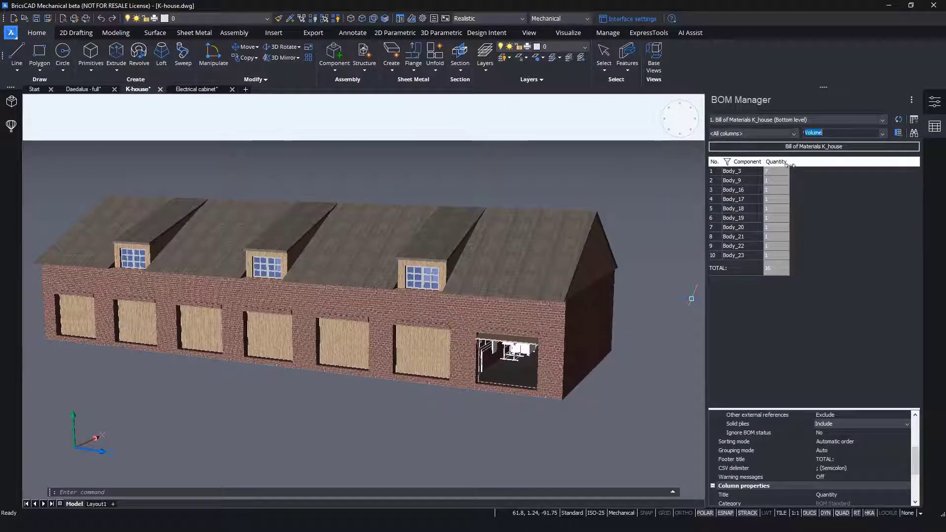
pyautogui.click(898, 133)
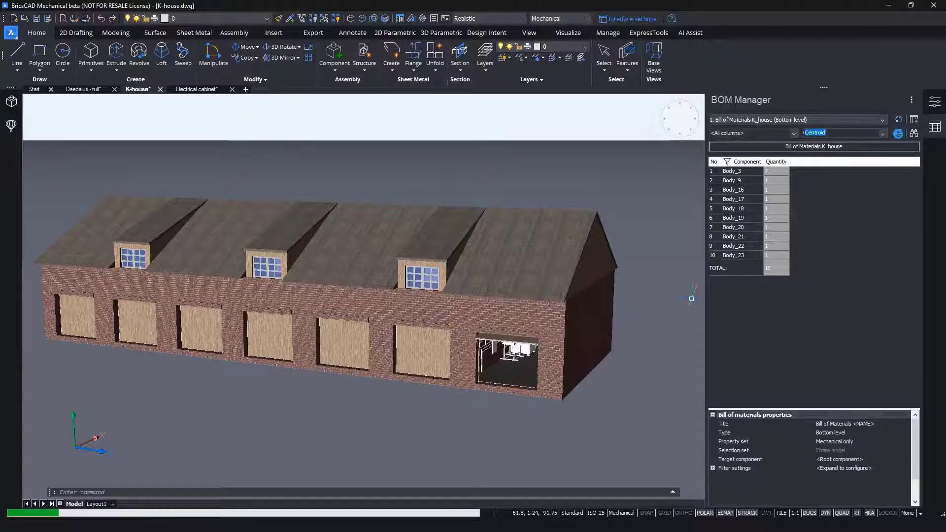
pyautogui.rightClick(812, 164)
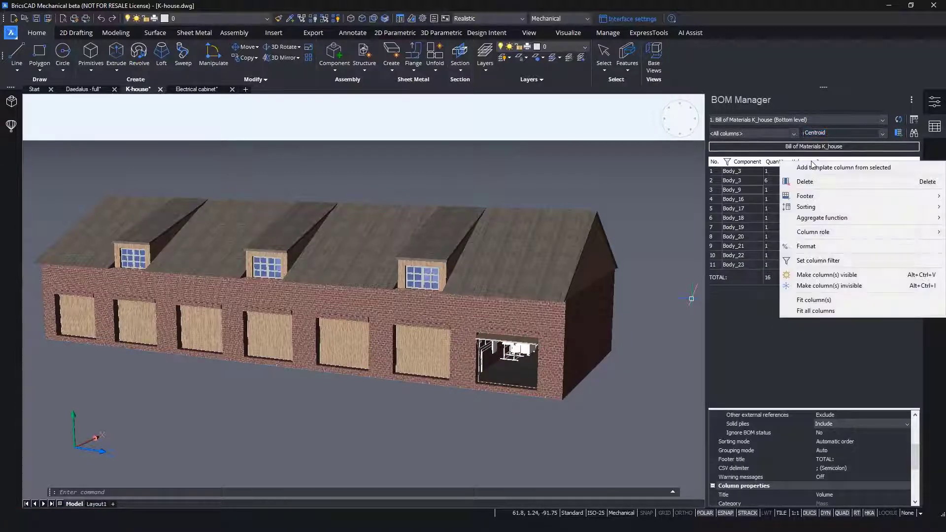
pyautogui.moveTo(802, 199)
pyautogui.click(711, 207)
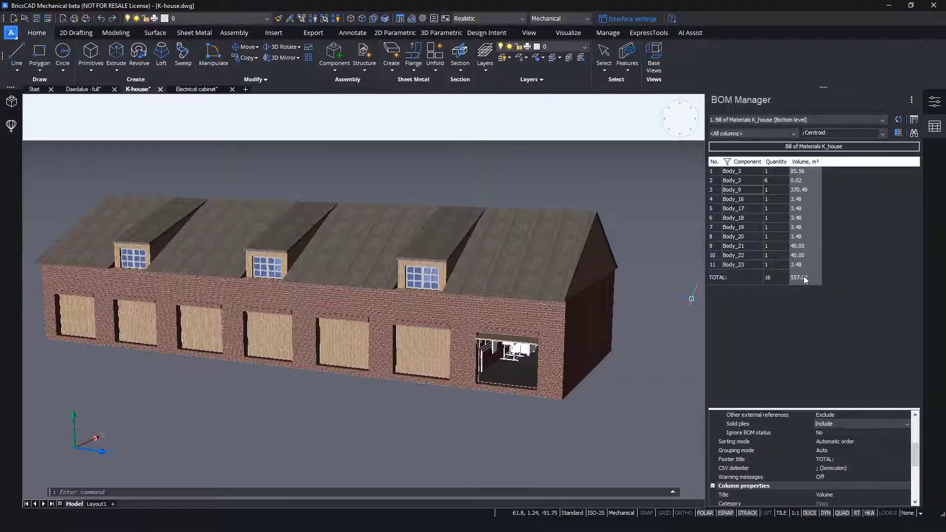
# - Retitle the bill of materials as "K-House Ply Net Volume"
pyautogui.click(772, 148)
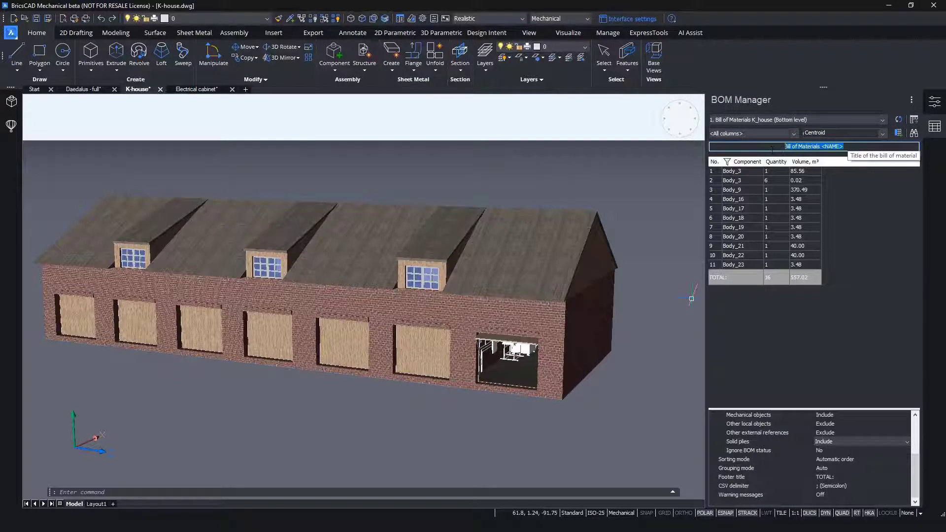
pyautogui.write('K-House Ply Net Volume')
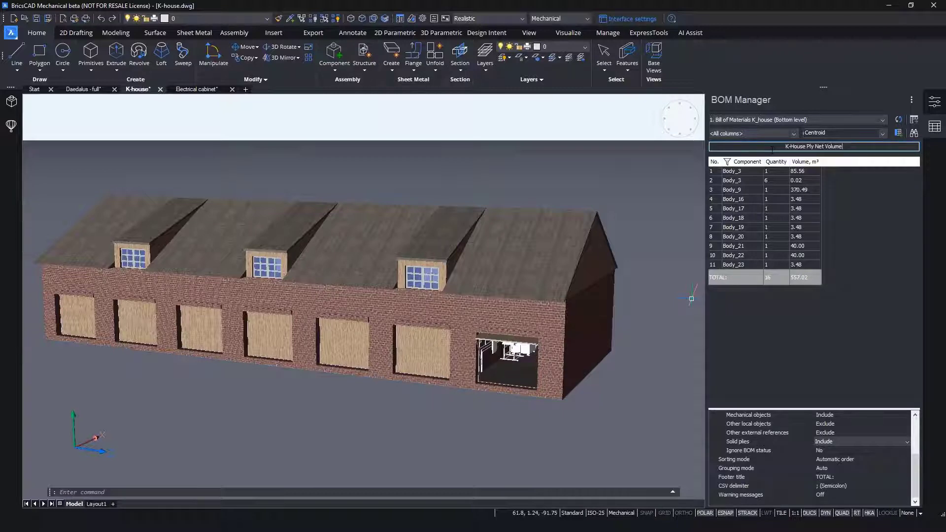
pyautogui.press('Return')
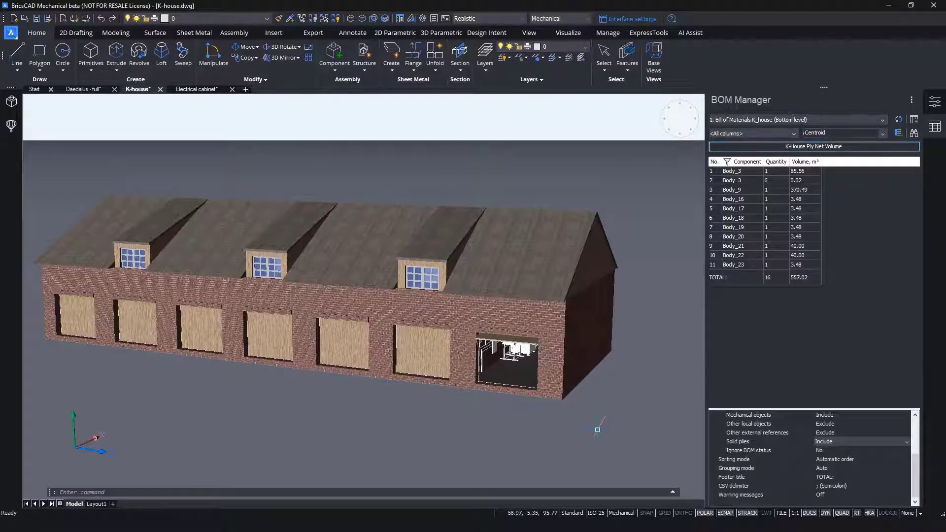
# - Create a second, bottom-level bill of materials for the K-house
pyautogui.click(912, 99)
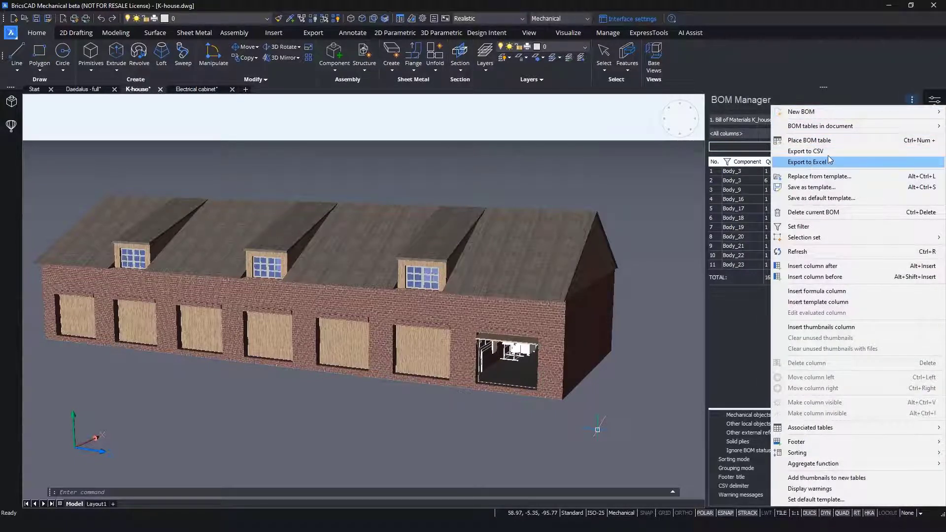
pyautogui.click(886, 68)
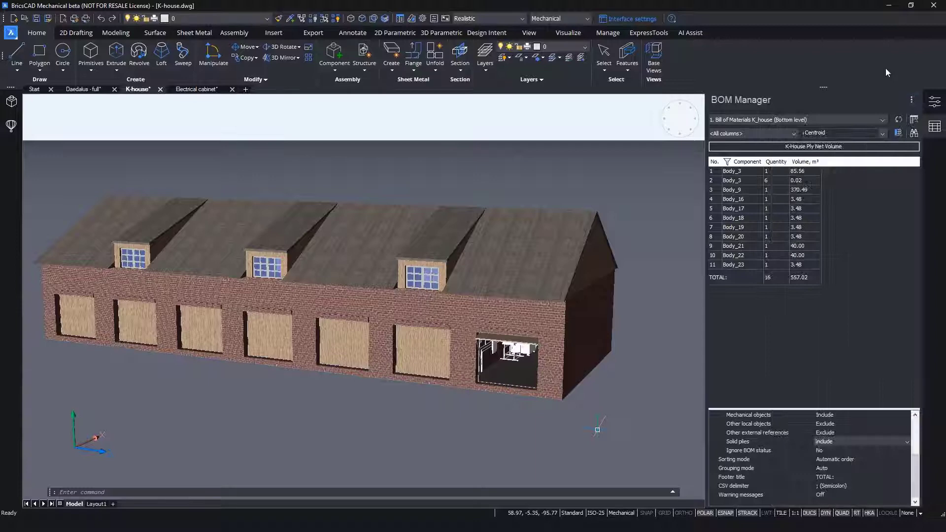
pyautogui.click(911, 100)
pyautogui.moveTo(808, 112)
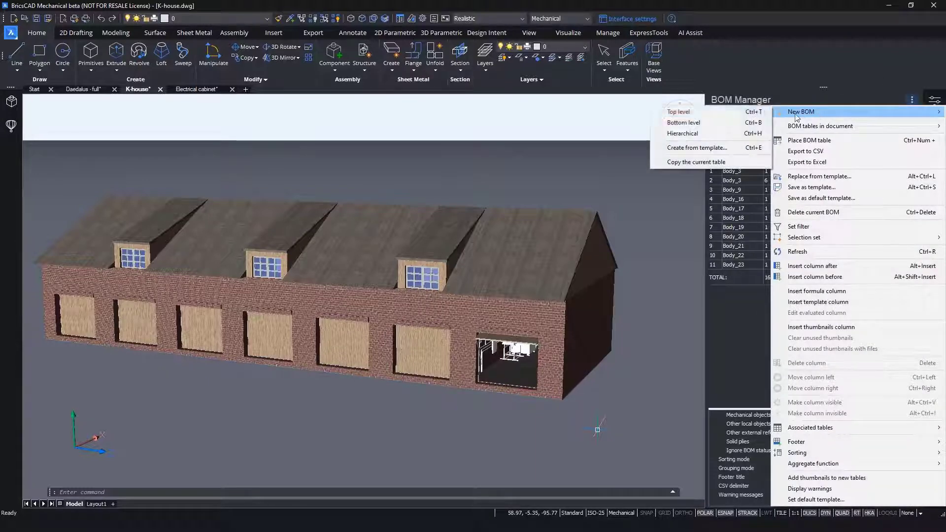
pyautogui.click(696, 123)
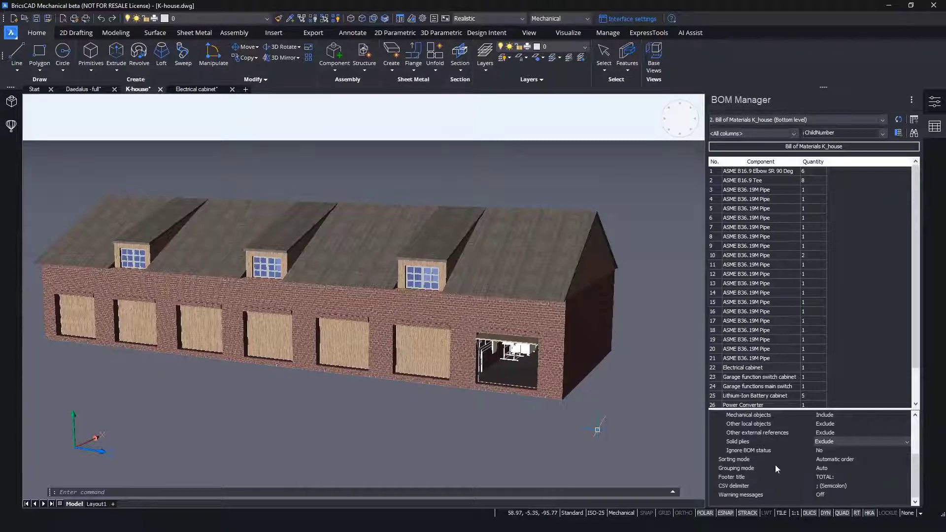
pyautogui.scroll(1, 778, 466)
pyautogui.click(808, 468)
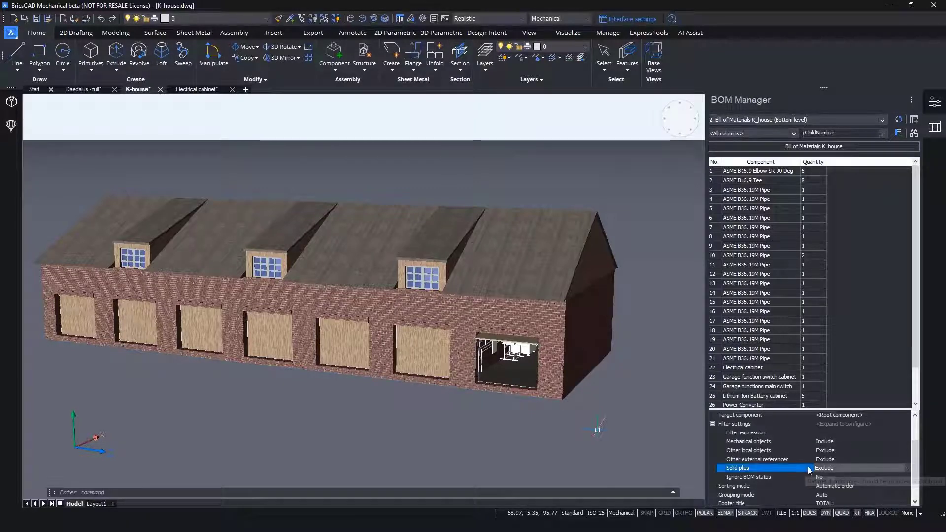
pyautogui.click(885, 220)
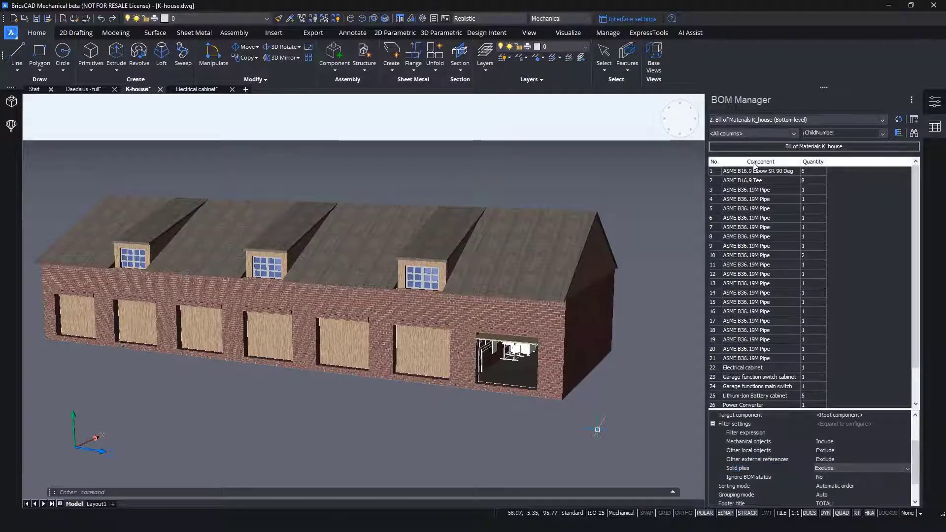
# - Filter the Component column to include only ASME B16.9 Elbow SR 90 Deg, ASME B16.9 Tee and ASME B36.19M Pipe
pyautogui.click(753, 166)
pyautogui.rightClick(762, 163)
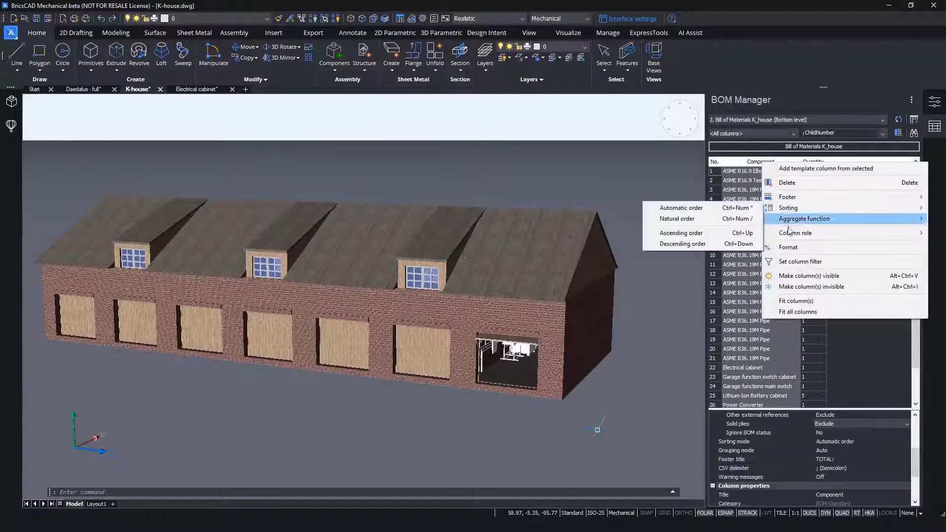
pyautogui.click(786, 260)
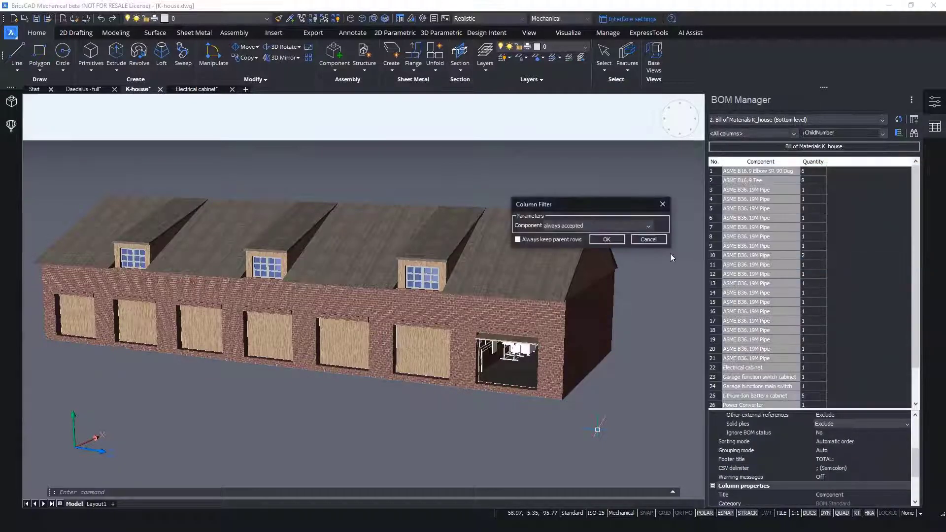
pyautogui.click(593, 230)
pyautogui.click(567, 306)
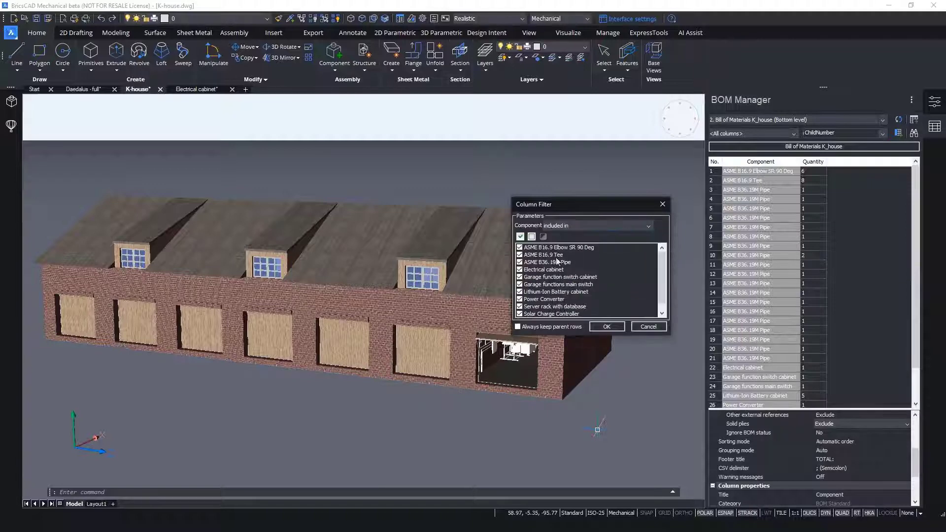
pyautogui.click(531, 238)
pyautogui.click(520, 247)
pyautogui.click(519, 255)
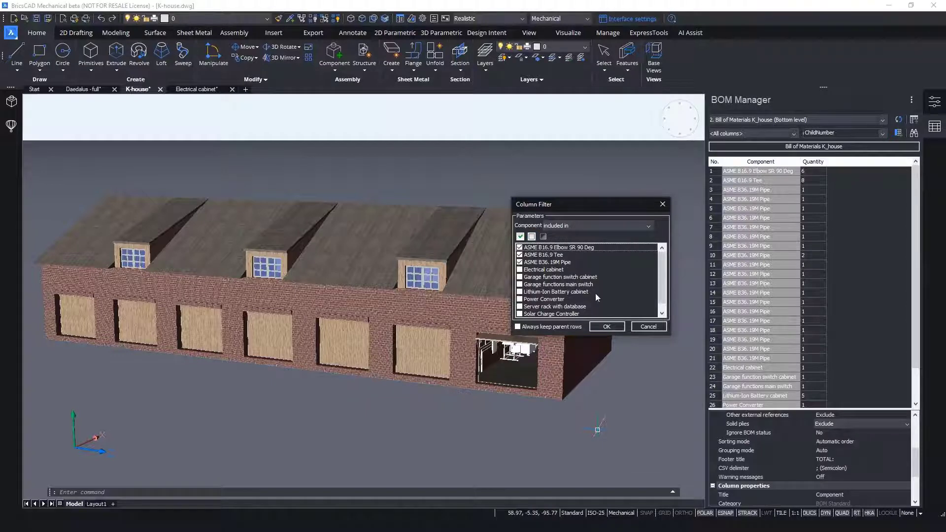
pyautogui.click(606, 327)
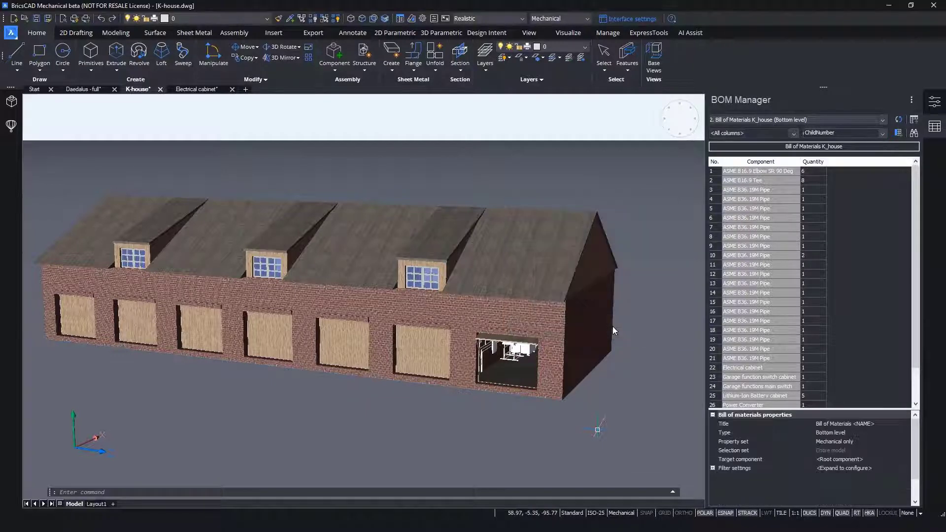
# - Add Part category and Size columns to the filtered piping bill of materials
pyautogui.click(821, 169)
pyautogui.click(843, 133)
pyautogui.scroll(-5, 840, 204)
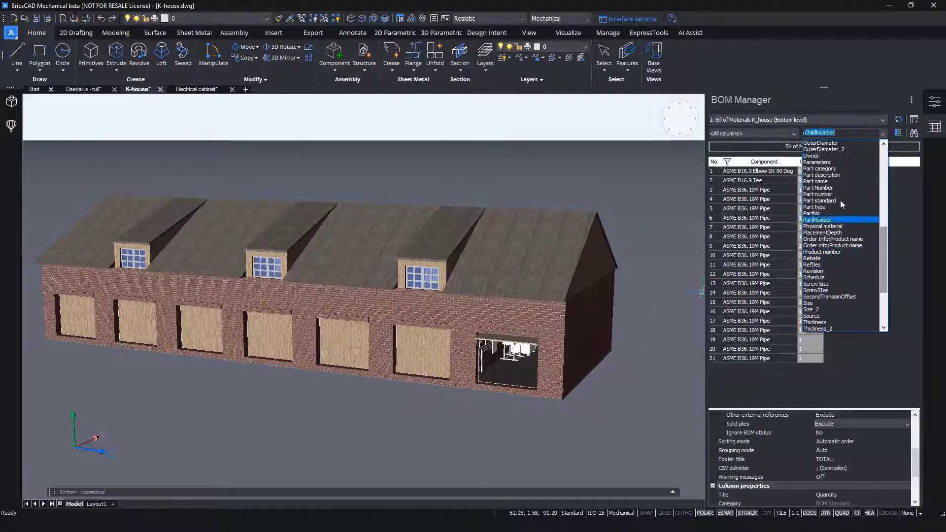
pyautogui.click(819, 168)
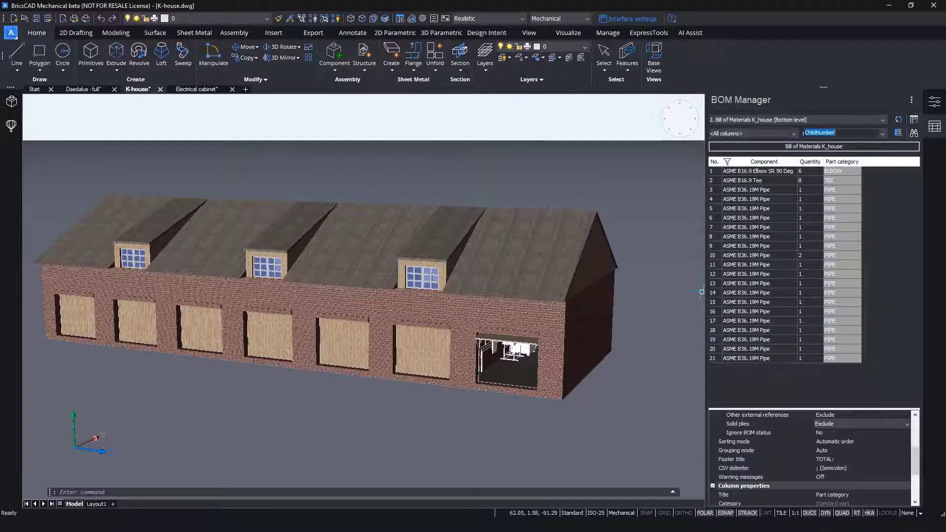
pyautogui.click(843, 133)
pyautogui.scroll(-15, 882, 203)
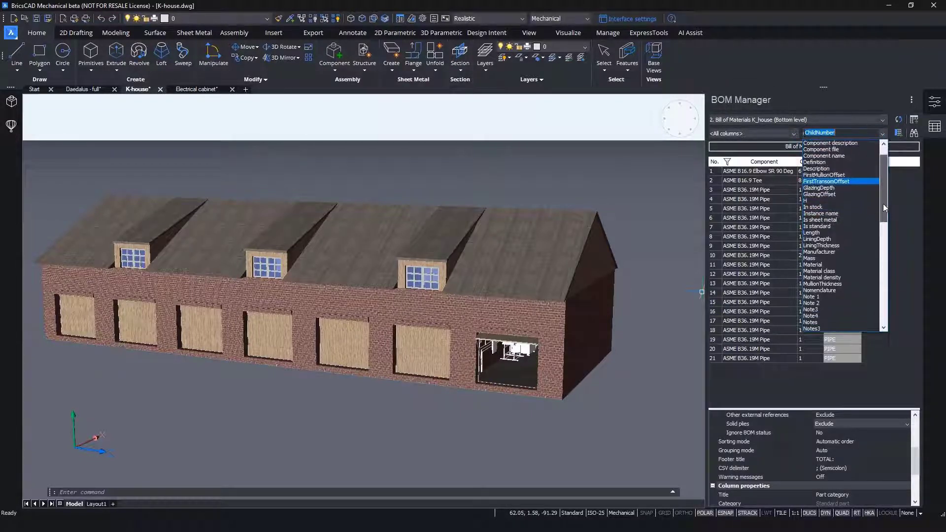
pyautogui.click(809, 245)
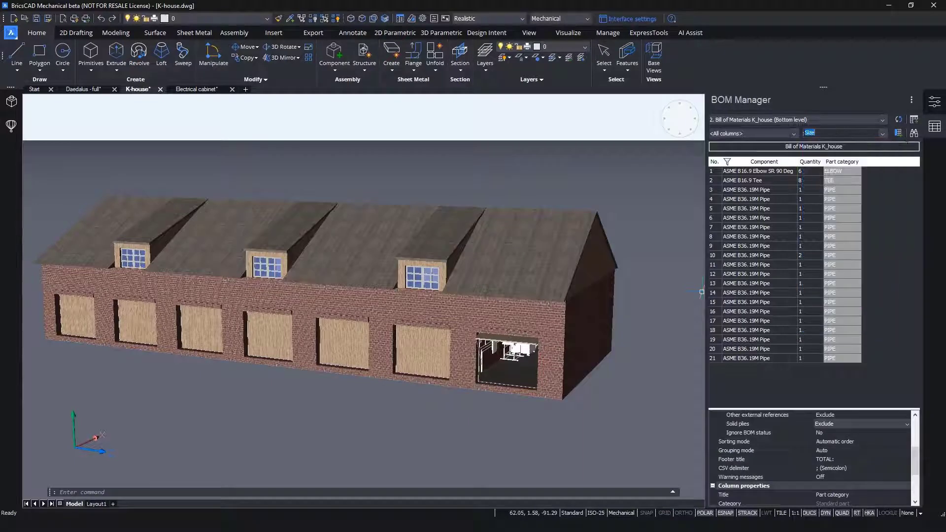
pyautogui.click(897, 133)
# - Add a Length column after the Size column in the piping bill of materials
pyautogui.click(882, 134)
pyautogui.moveTo(883, 175)
pyautogui.mouseDown()
pyautogui.moveTo(873, 228)
pyautogui.moveTo(872, 182)
pyautogui.mouseUp()
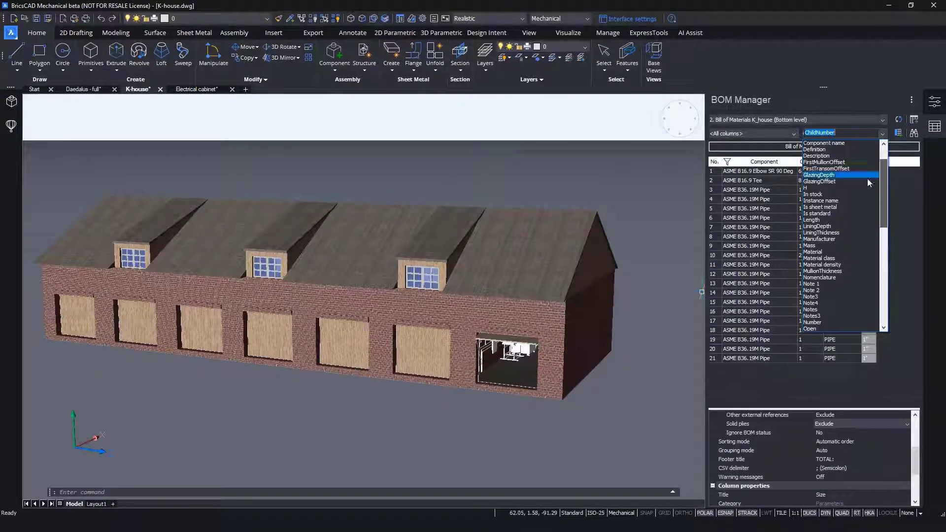
pyautogui.click(838, 220)
pyautogui.click(898, 134)
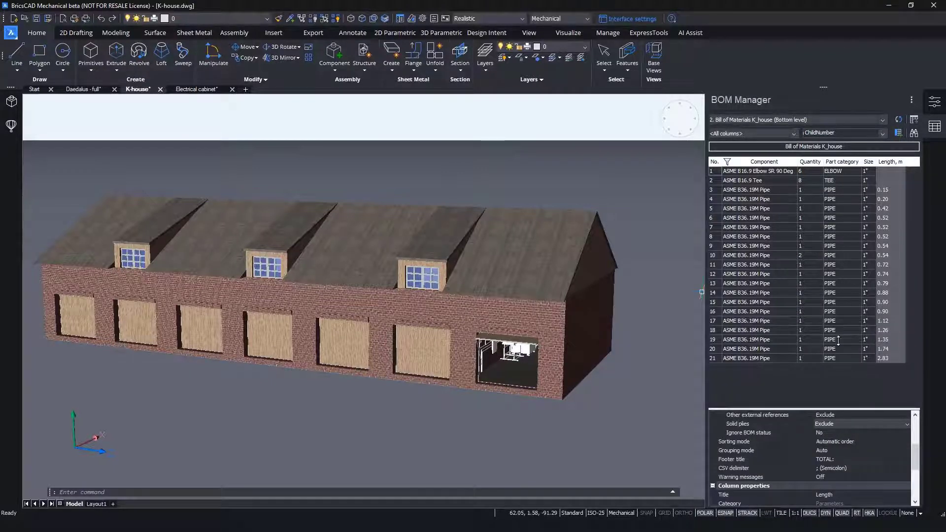
# - Narrow the Component filter to ASME B36.19M Pipe only and sum the Length column
pyautogui.rightClick(755, 162)
pyautogui.click(780, 265)
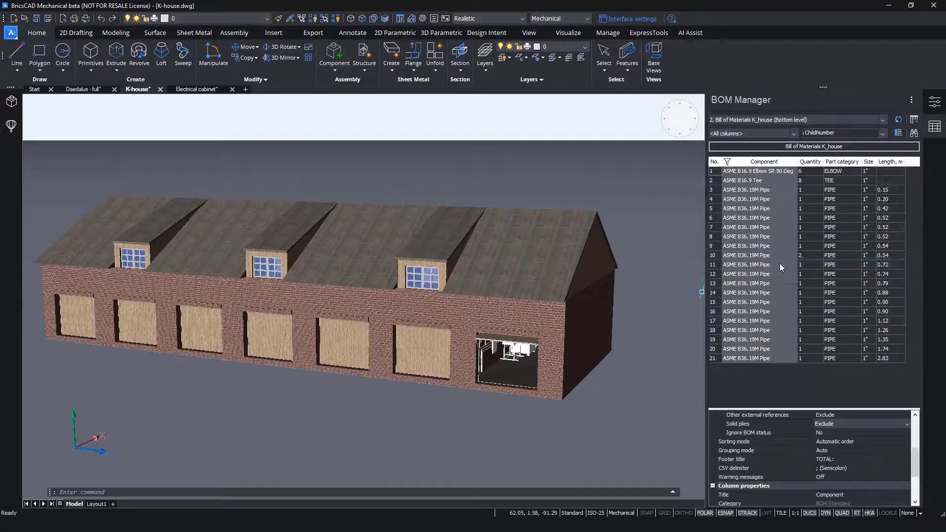
pyautogui.click(519, 248)
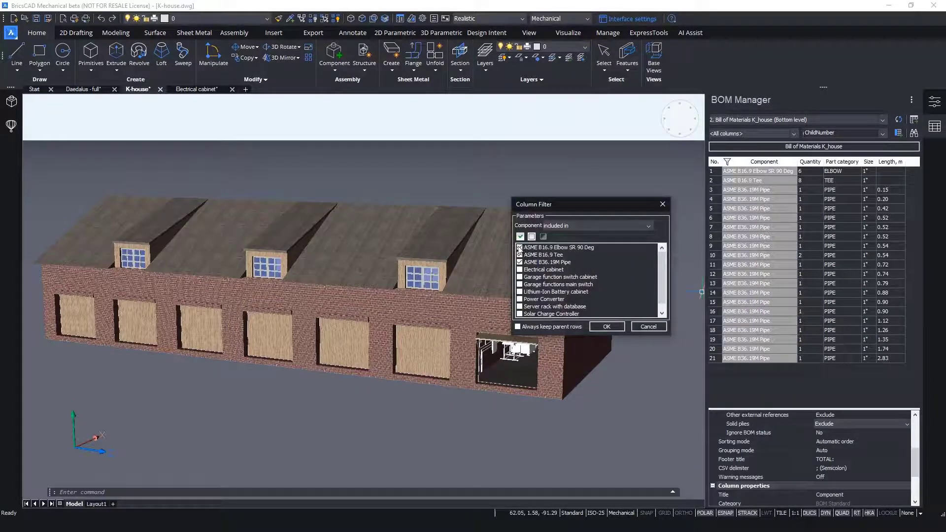
pyautogui.click(520, 255)
pyautogui.click(606, 328)
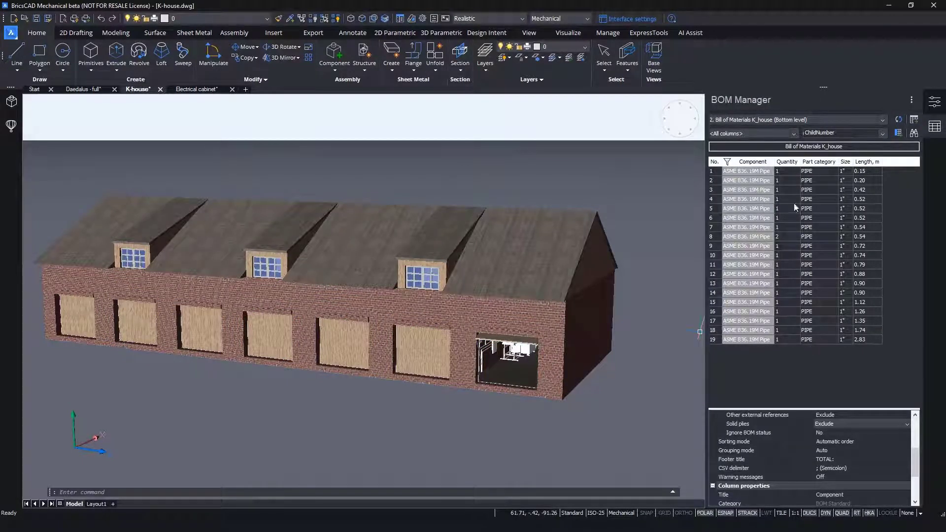
pyautogui.click(869, 163)
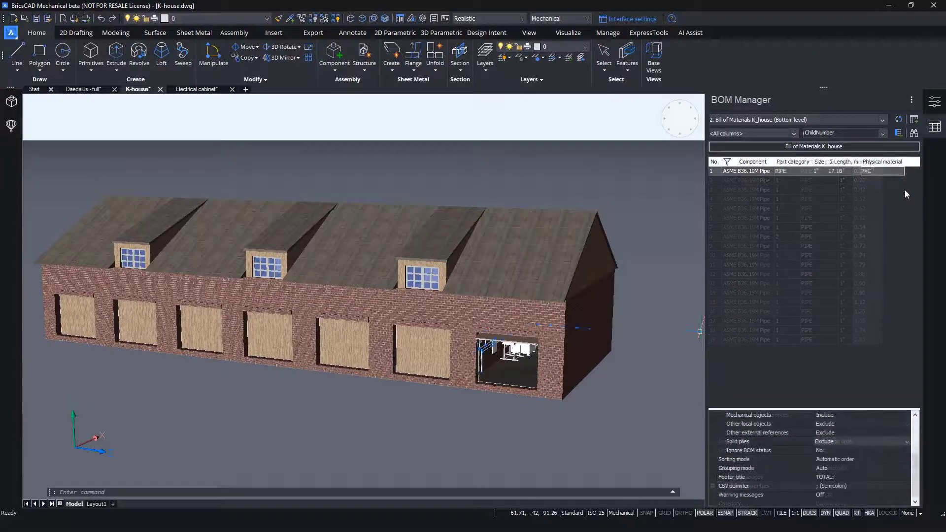
# - Create a third, bottom-level bill of materials for the K-house and clear the row selection
pyautogui.click(912, 100)
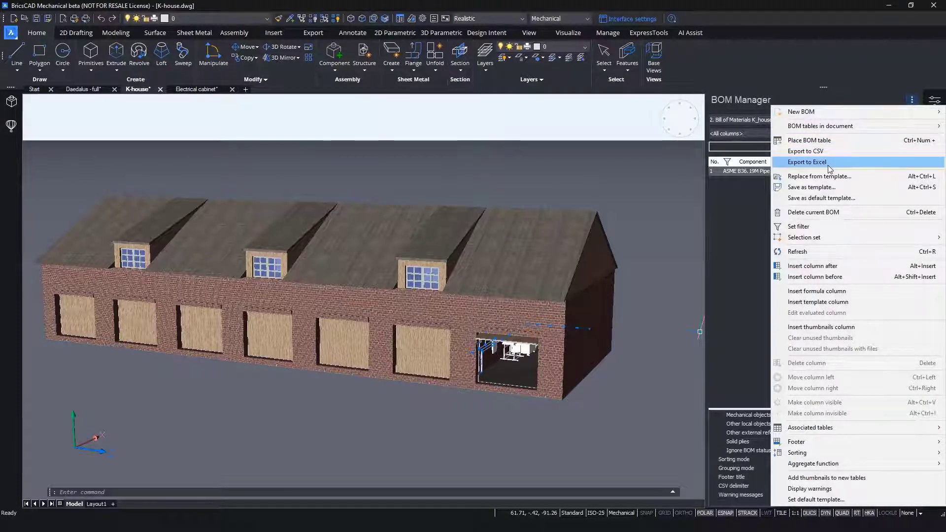
pyautogui.moveTo(833, 113)
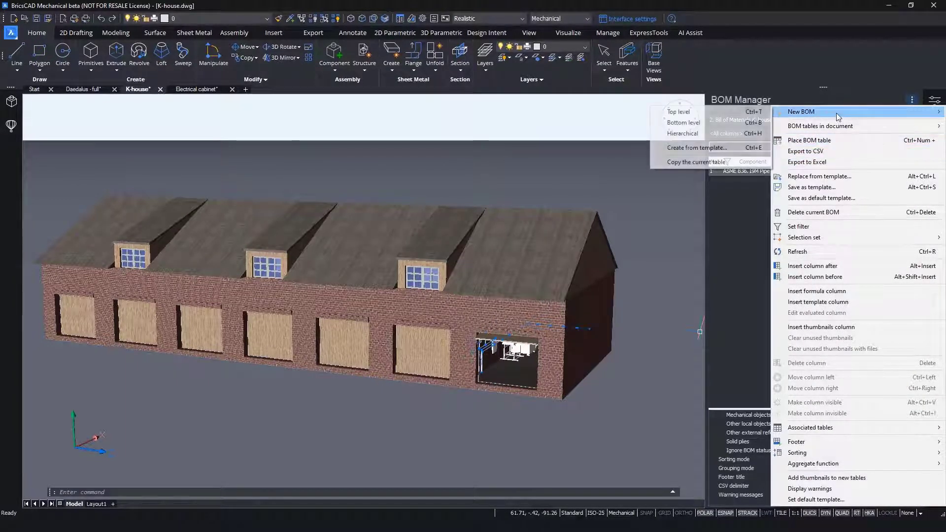
pyautogui.click(687, 123)
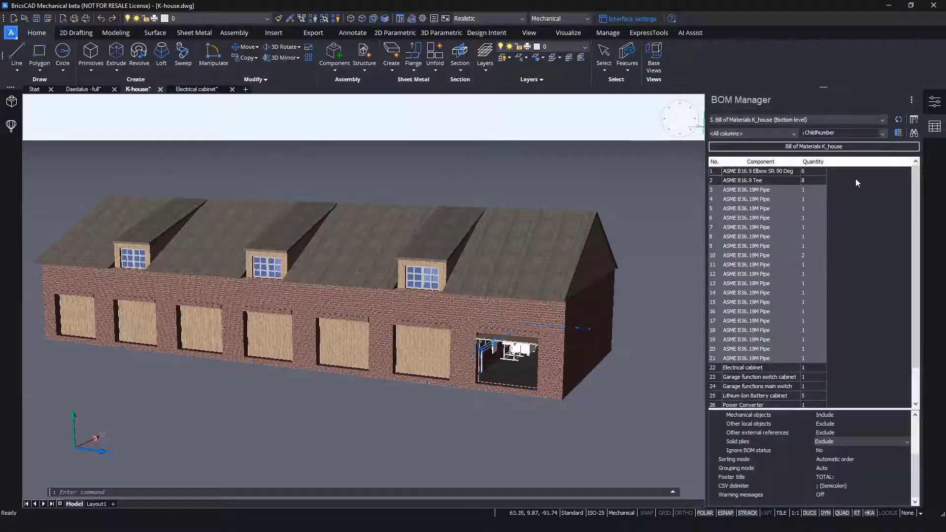
pyautogui.click(855, 180)
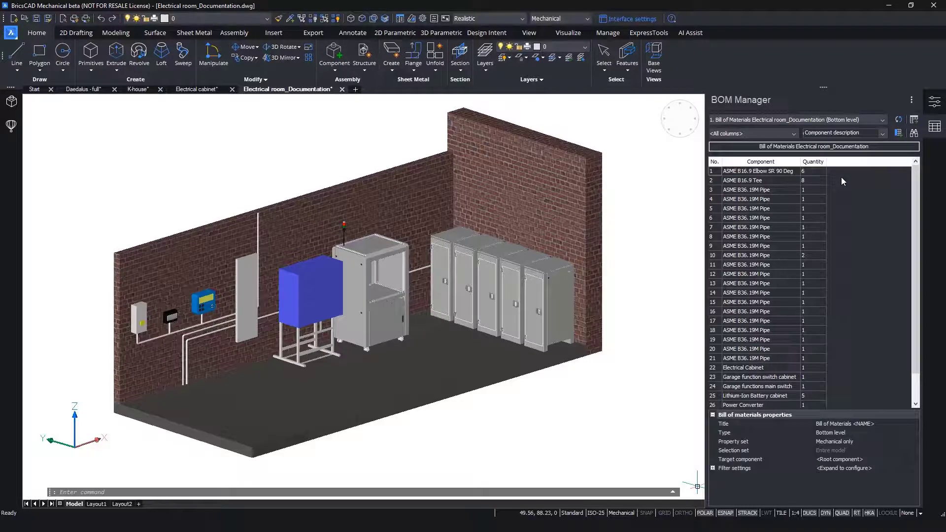
# - Filter the Component column to include only the cabinets, garage switches, Power Converter, Server rack with database and Solar Charge Controller, excluding all ASME piping parts
pyautogui.click(759, 162)
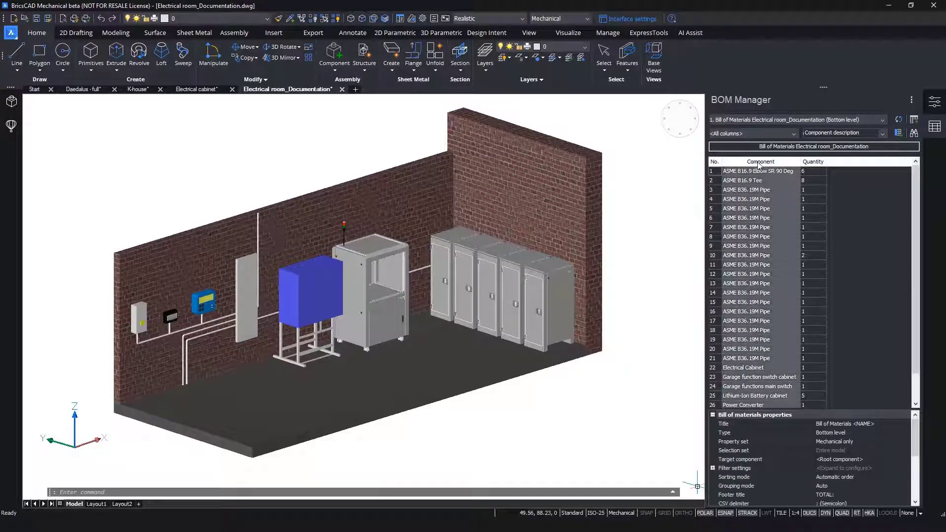
pyautogui.rightClick(759, 164)
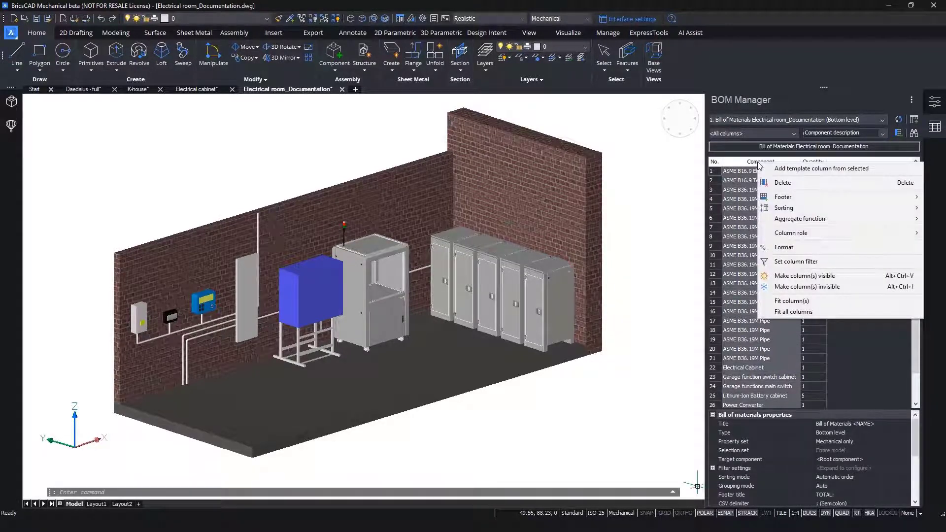
pyautogui.click(794, 261)
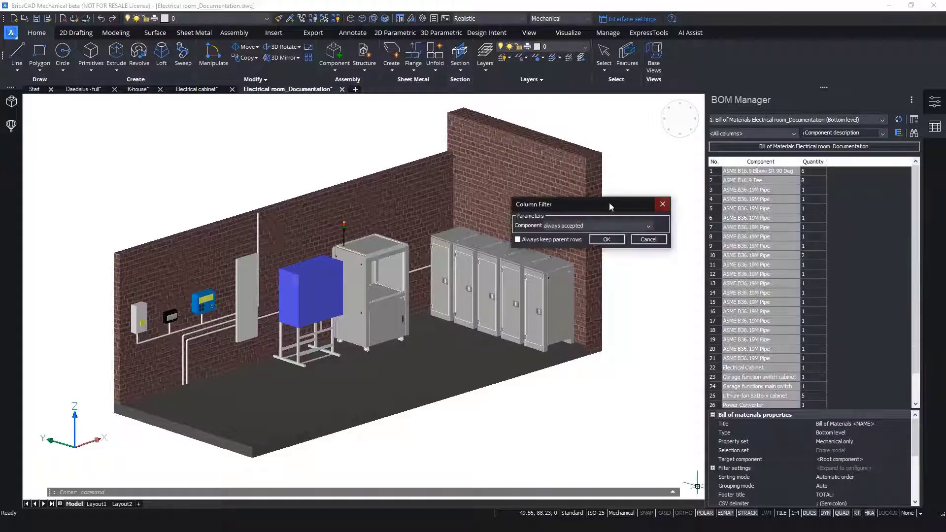
pyautogui.click(547, 226)
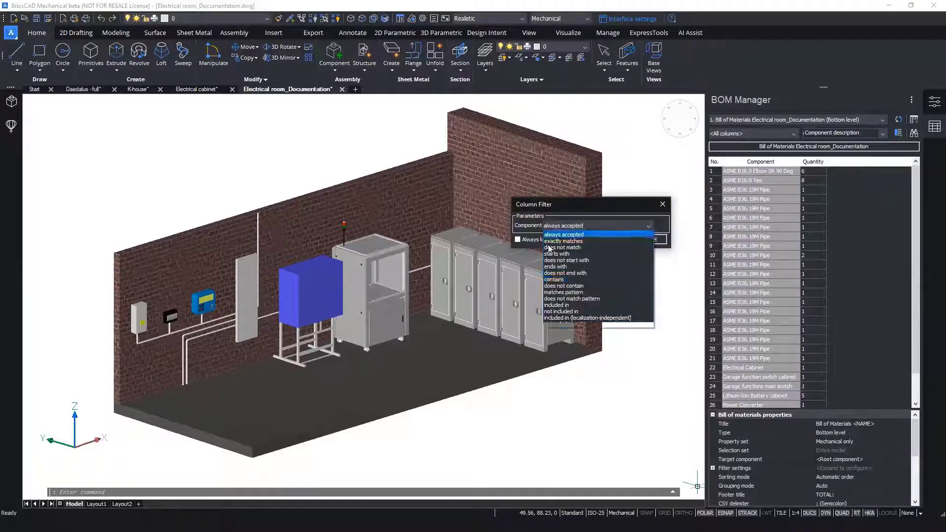
pyautogui.click(555, 305)
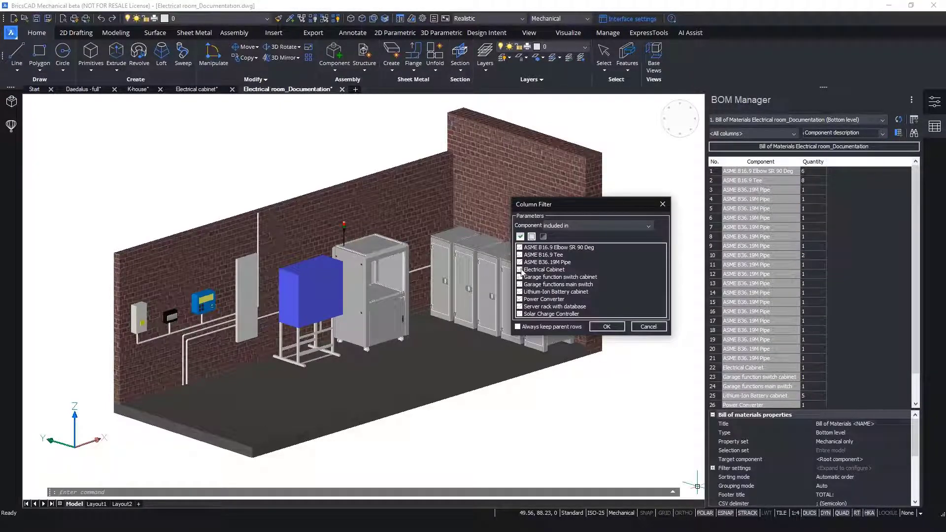
pyautogui.click(520, 270)
pyautogui.click(520, 276)
pyautogui.click(520, 307)
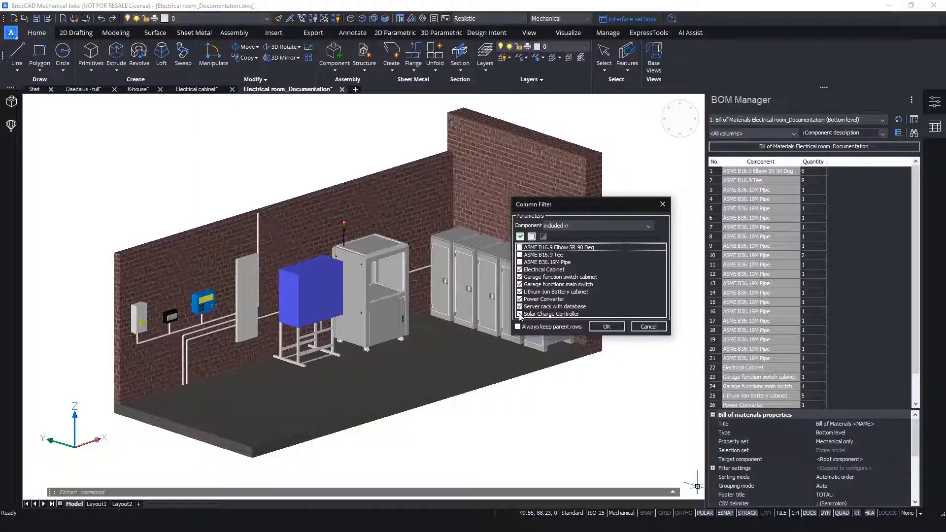
pyautogui.click(607, 327)
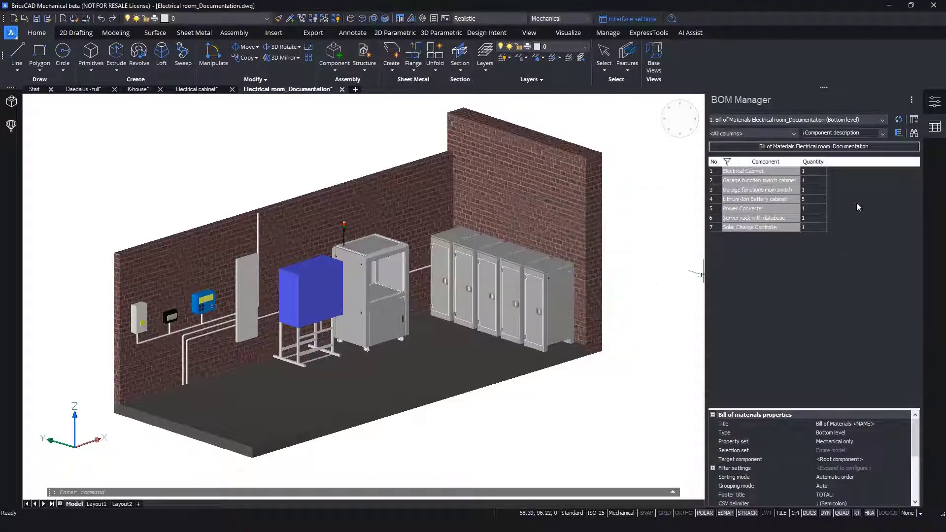
# - Add a sum footer to the Quantity column of the electrical room bill of materials
pyautogui.click(817, 163)
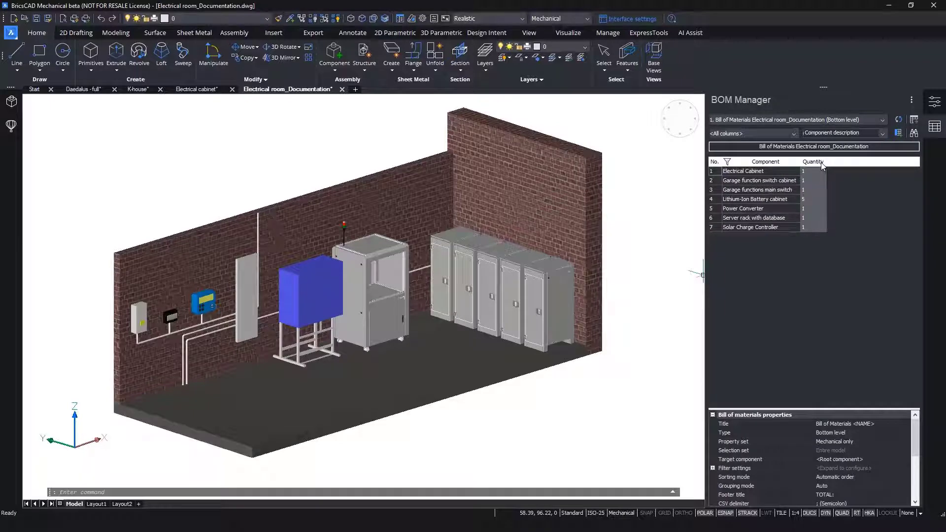
pyautogui.rightClick(822, 165)
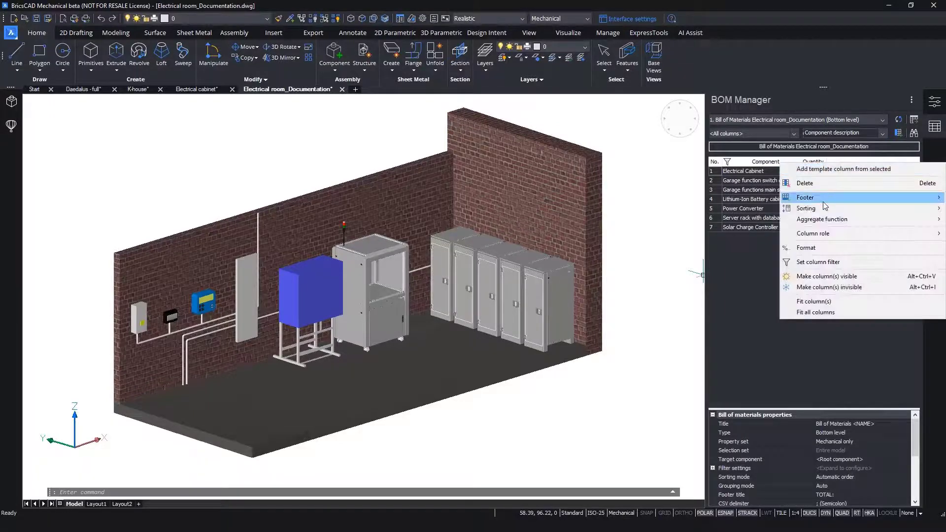
pyautogui.moveTo(827, 200)
pyautogui.click(709, 209)
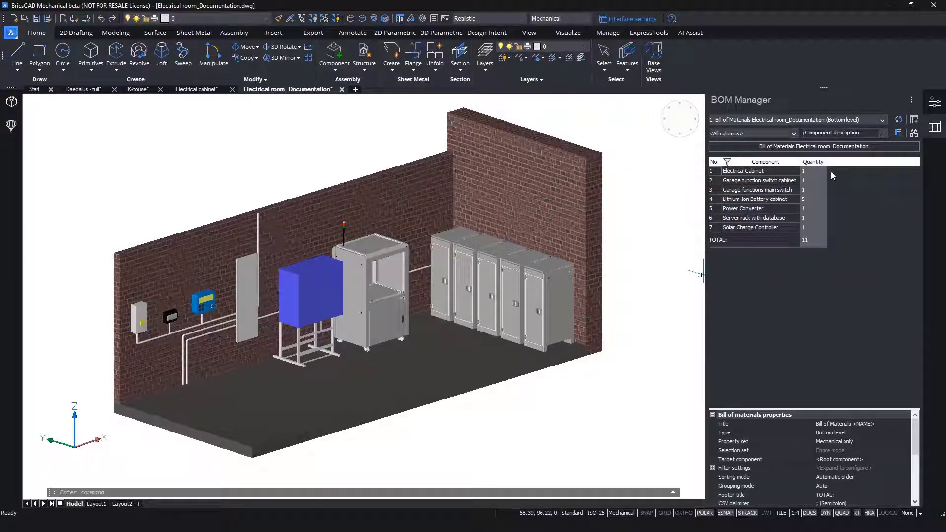
# - Add Part number, Manufacturer and In Stock columns to the electrical room bill of materials
pyautogui.click(882, 133)
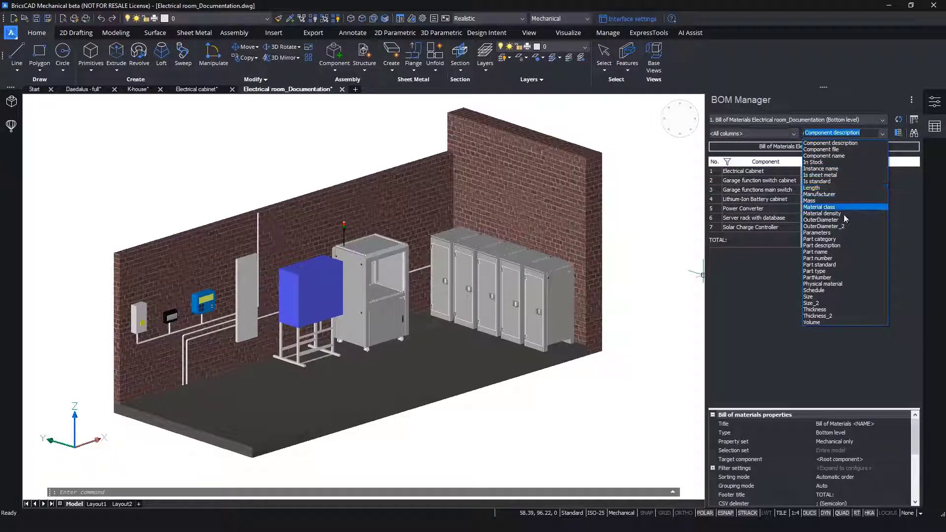
pyautogui.click(839, 257)
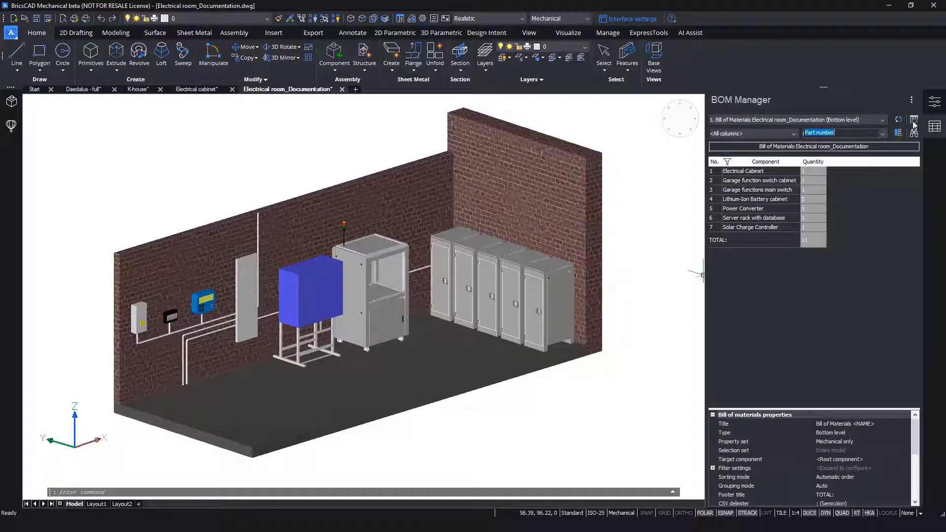
pyautogui.click(899, 133)
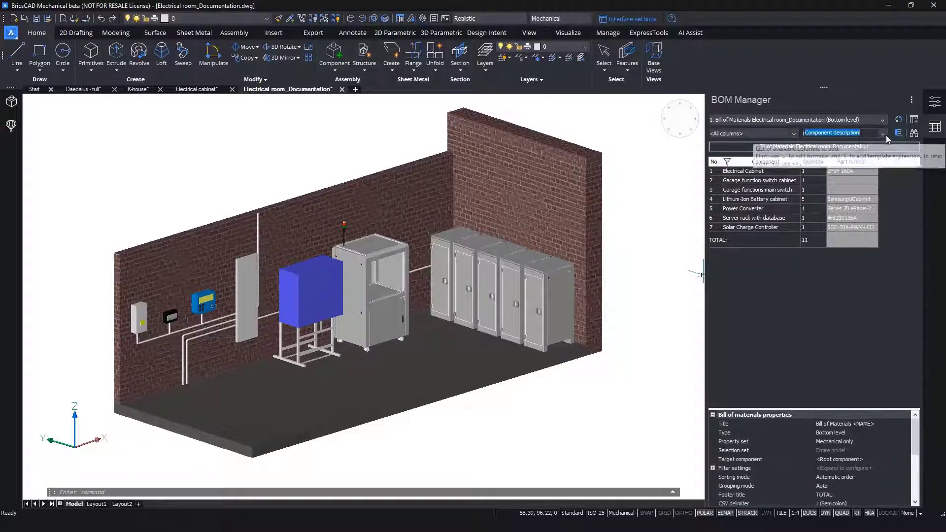
pyautogui.click(883, 134)
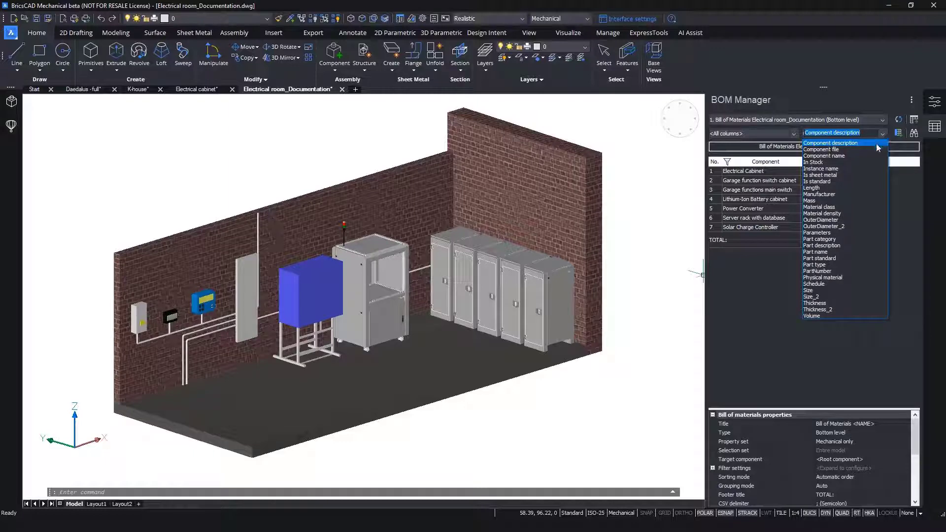
pyautogui.click(832, 194)
pyautogui.click(898, 133)
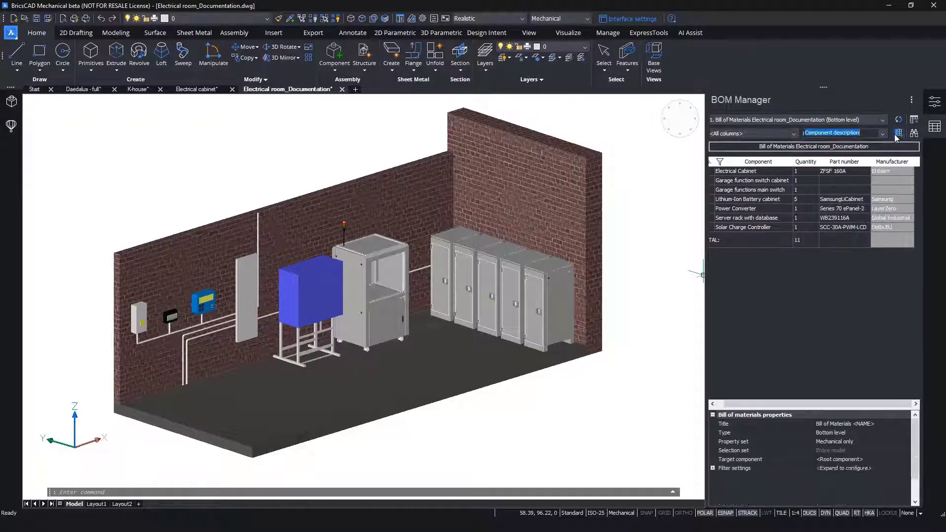
pyautogui.click(882, 136)
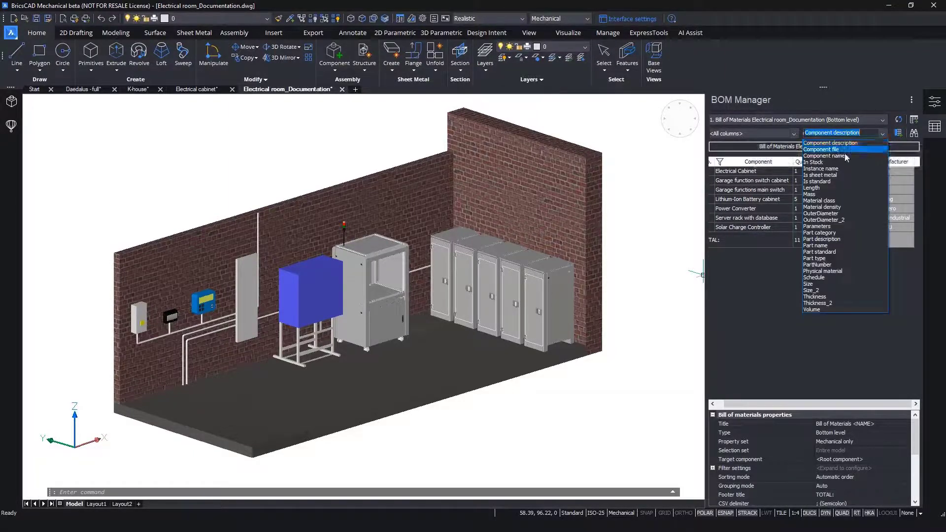
pyautogui.click(848, 165)
pyautogui.click(898, 133)
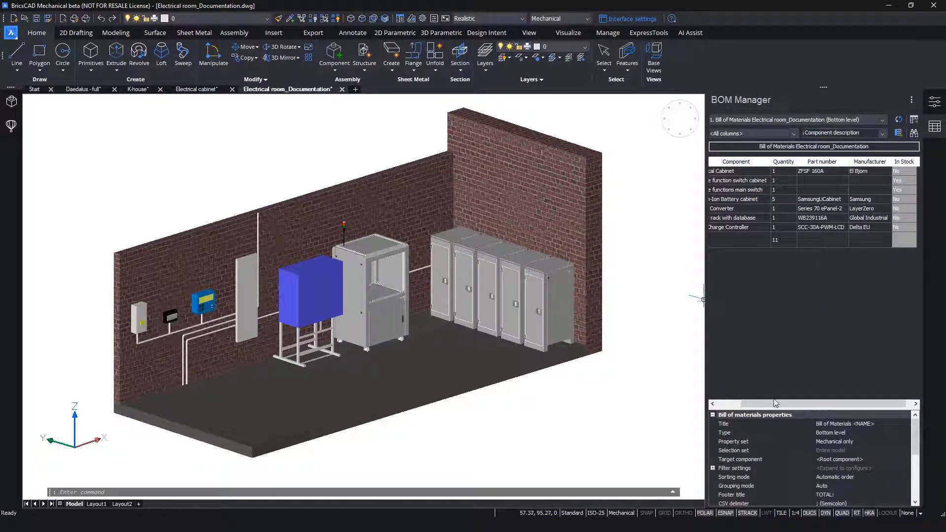
# - Examine the garage switch, server rack, charge controller and electrical cabinet rows by highlighting their components in the model, and review the quantity total
pyautogui.click(903, 182)
pyautogui.click(904, 191)
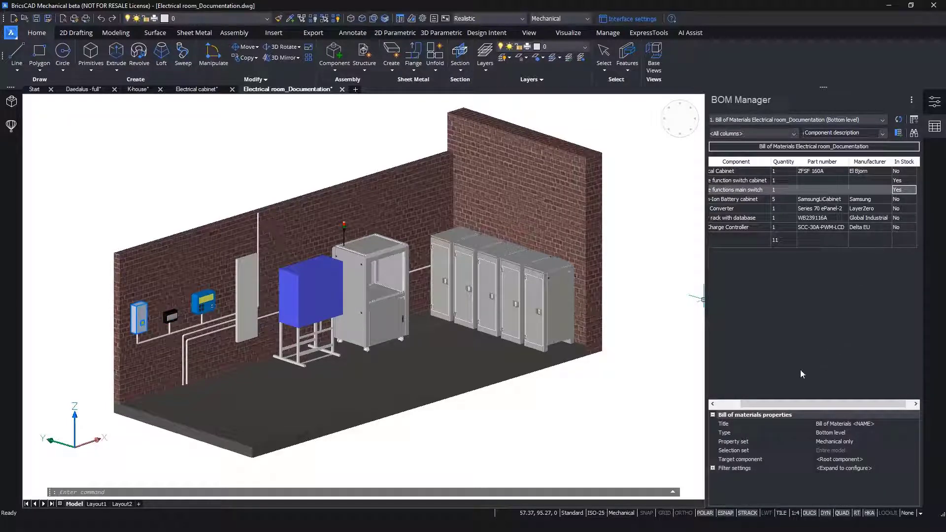
pyautogui.moveTo(798, 403); pyautogui.dragTo(783, 401)
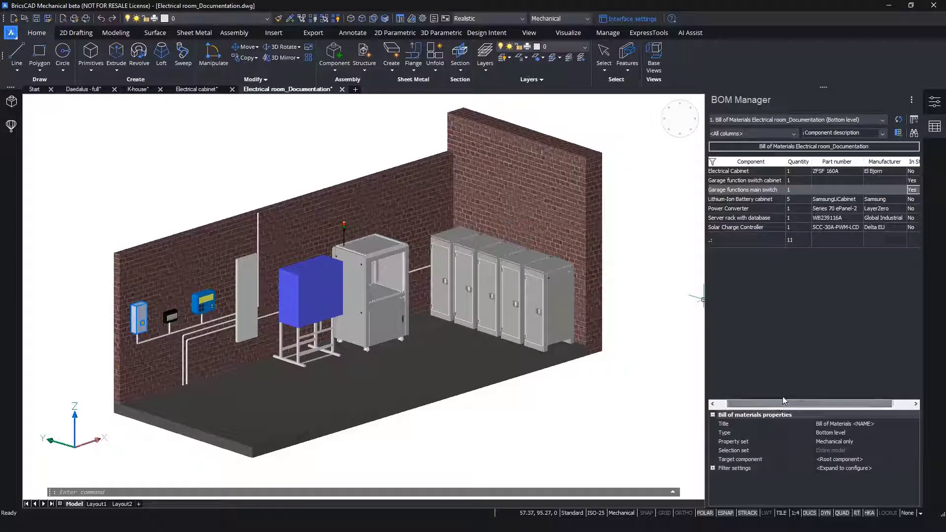
pyautogui.click(827, 218)
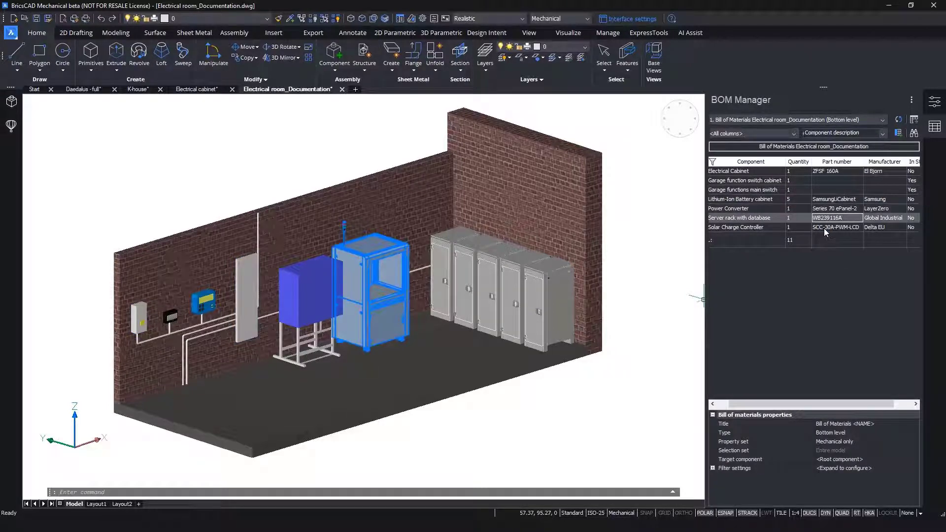
pyautogui.click(823, 228)
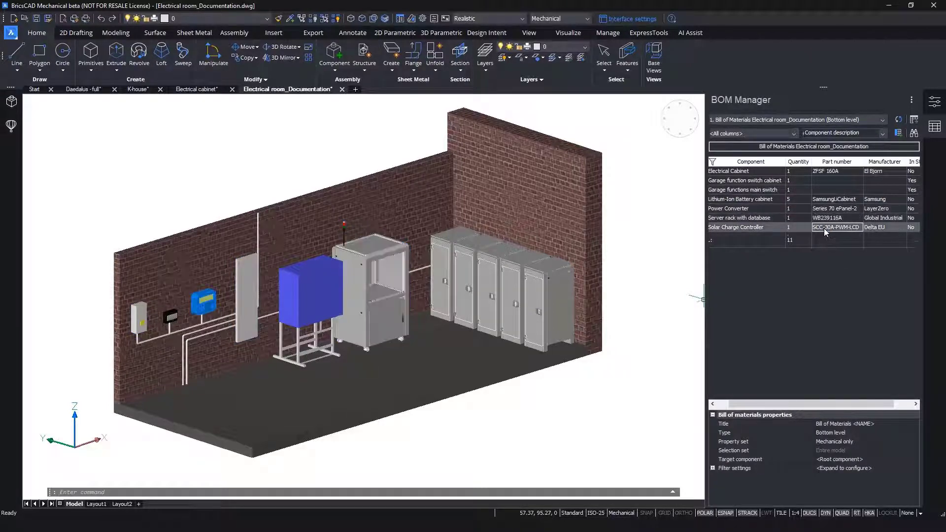
pyautogui.click(821, 173)
pyautogui.moveTo(778, 404); pyautogui.dragTo(767, 404)
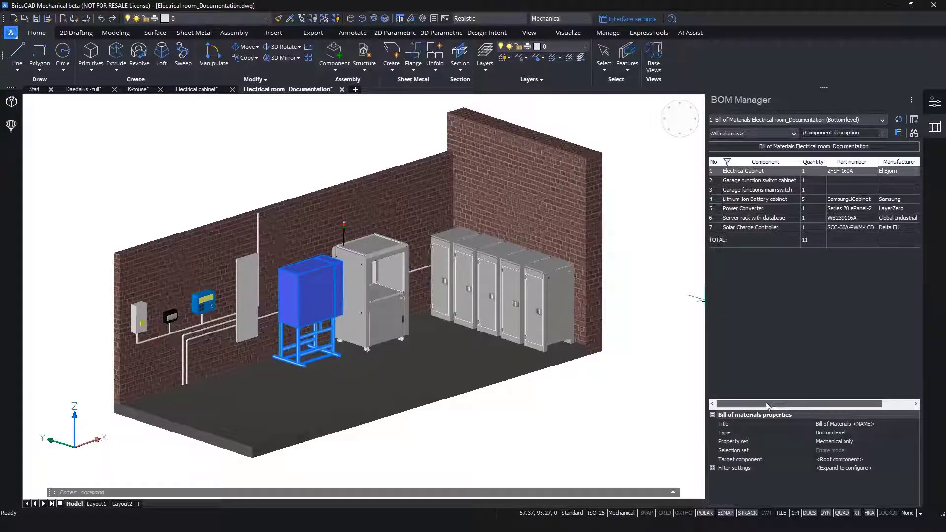
pyautogui.click(807, 241)
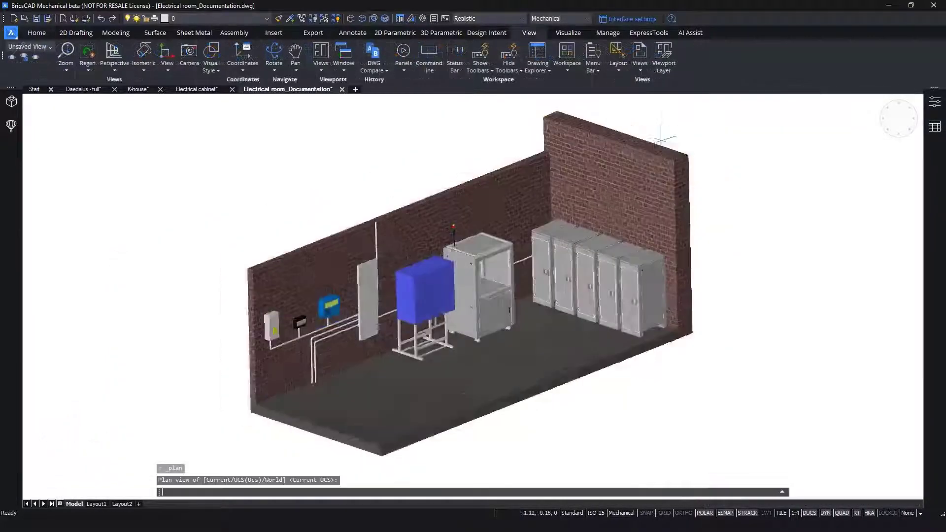
# - Set the plan view of the current UCS and twist it right 90° so the electrical room lies horizontally
pyautogui.press('Return')
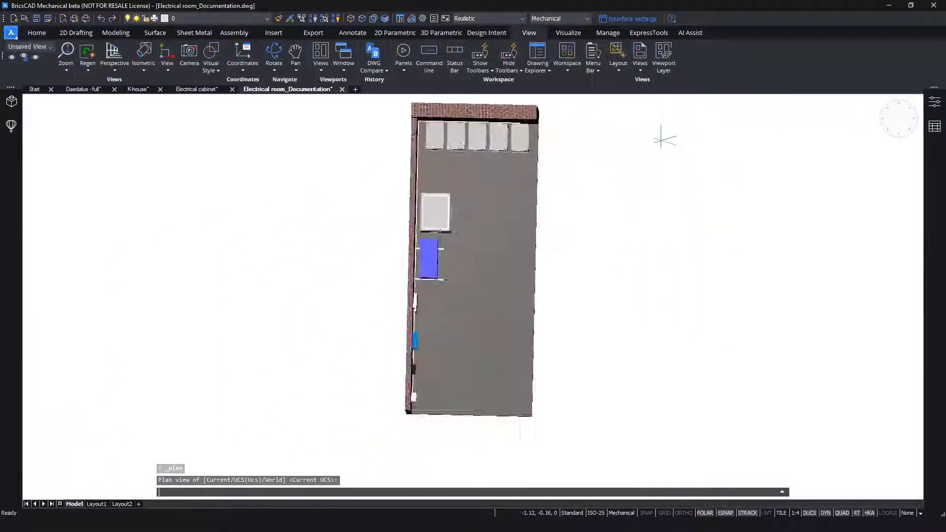
pyautogui.rightClick(906, 119)
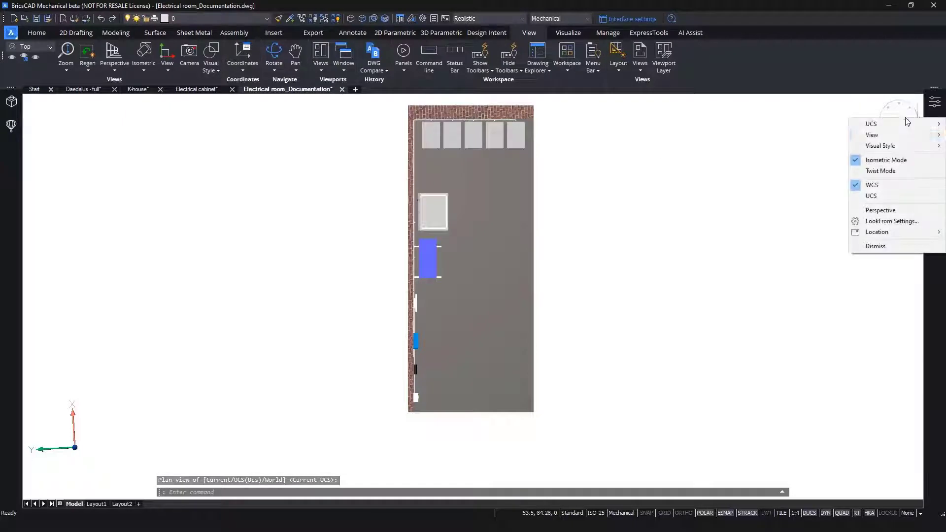
pyautogui.click(881, 170)
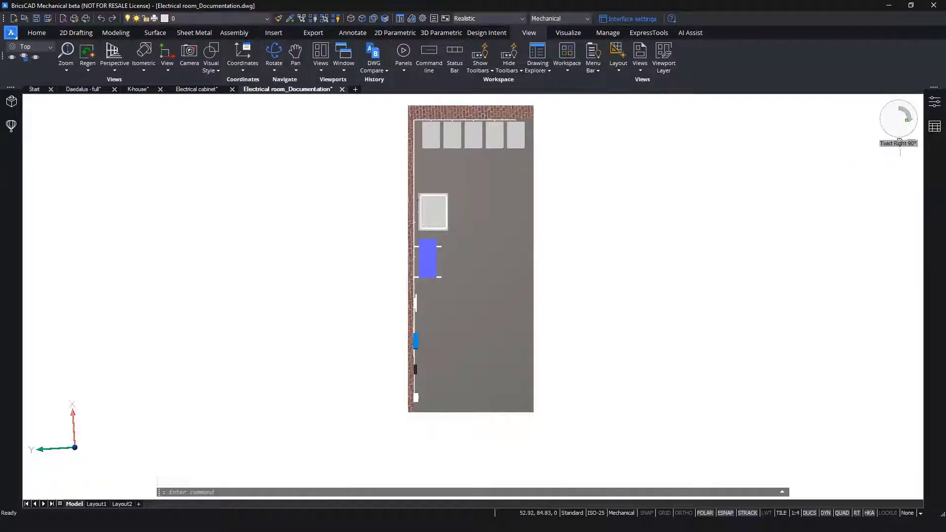
pyautogui.click(900, 140)
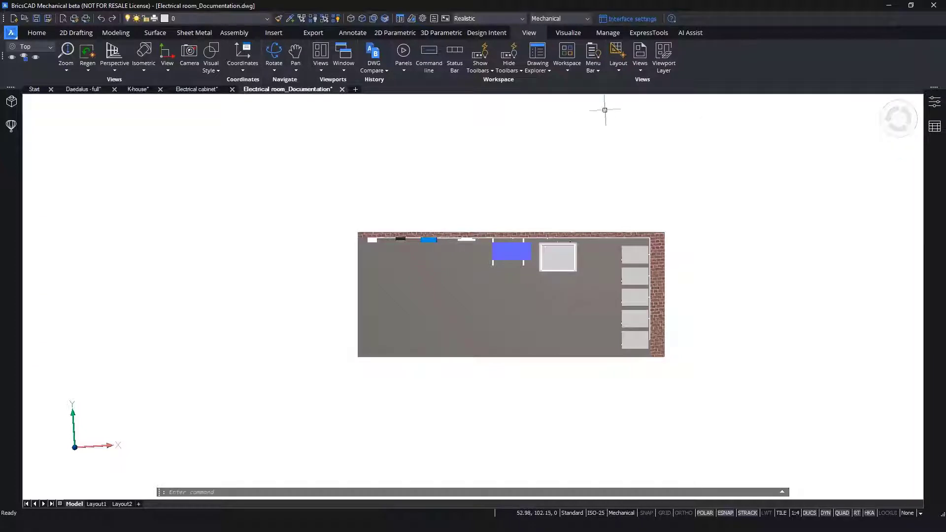
# - Generate drawing views of the entire model on Layout1 and leave the section view's viewport unselected
pyautogui.click(352, 32)
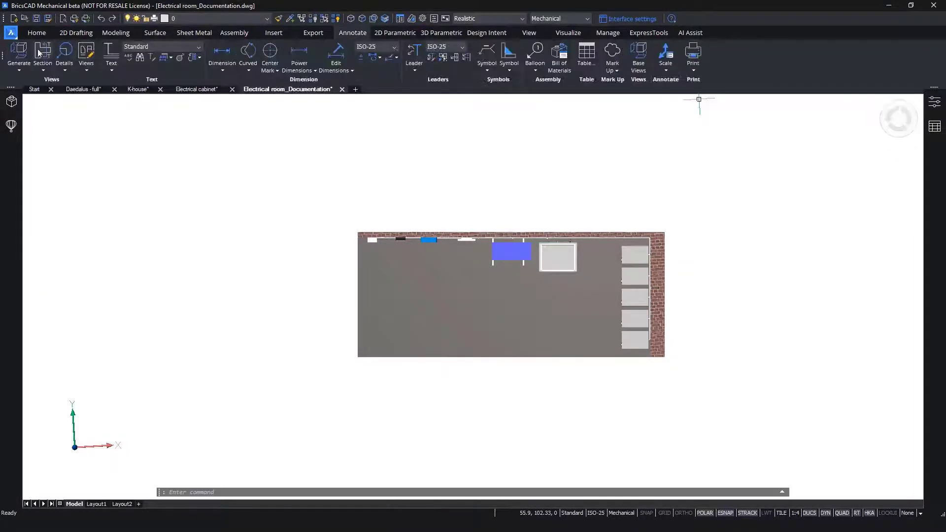
pyautogui.click(19, 53)
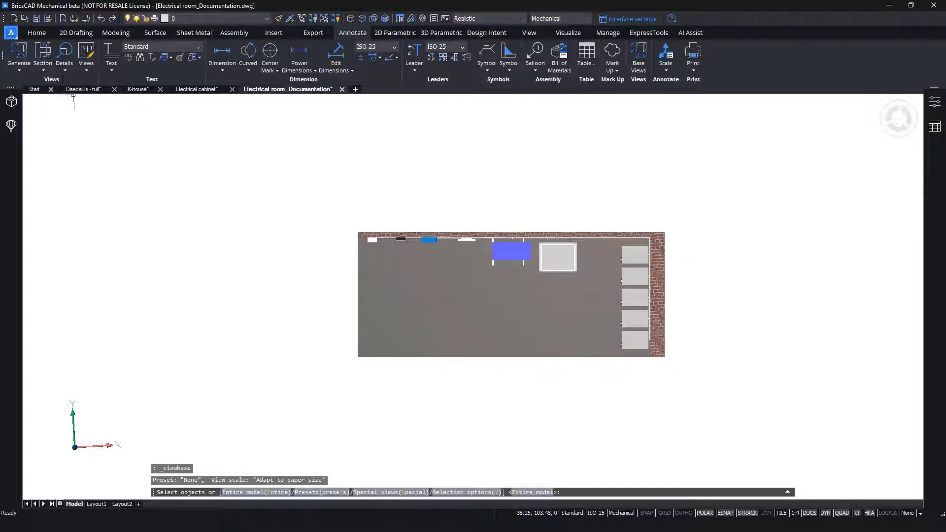
pyautogui.click(526, 492)
pyautogui.click(344, 492)
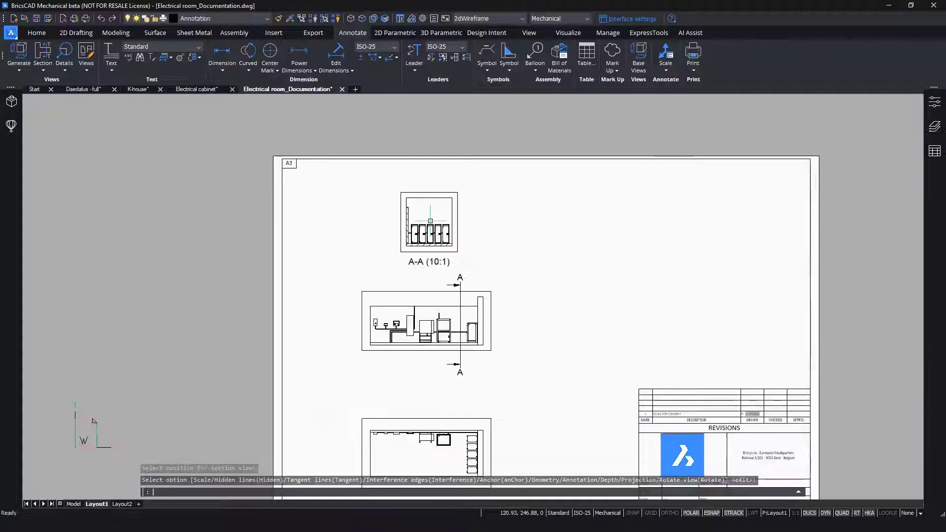
pyautogui.press('Return')
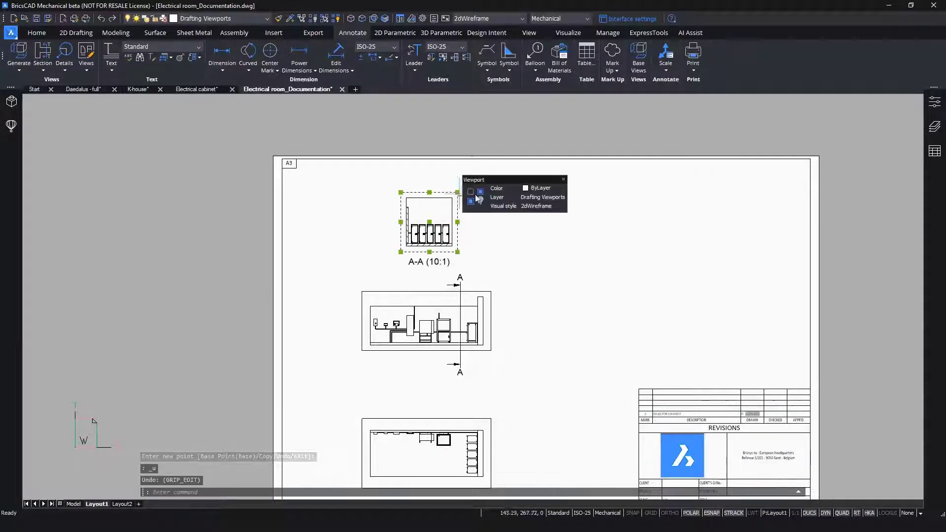
pyautogui.press('Escape')
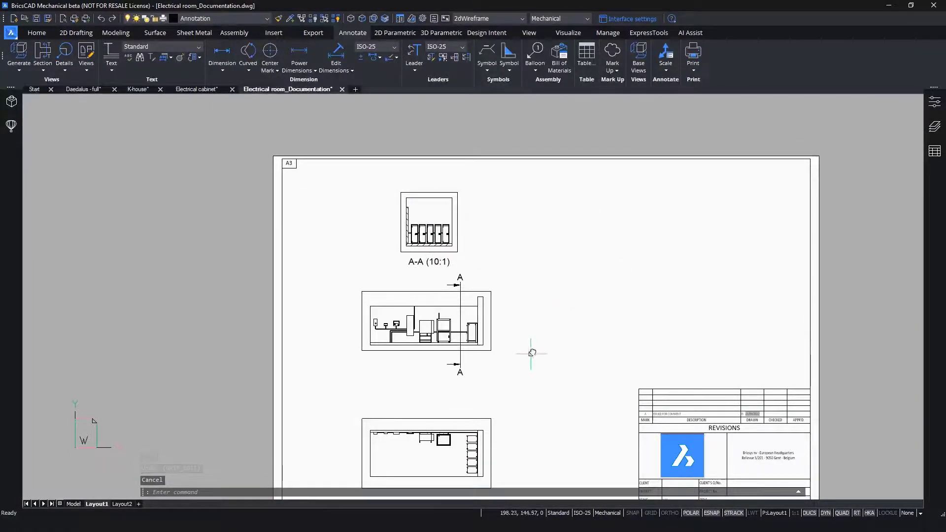
# - Insert the electrical room bill of materials table on Layout1, in the empty area beside the section view A-A
pyautogui.moveTo(532, 353); pyautogui.dragTo(502, 308, button='middle')
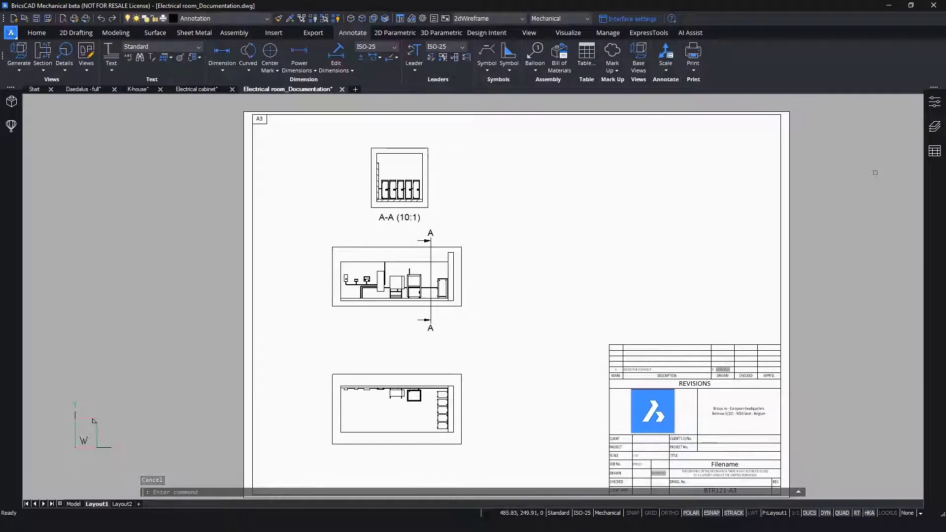
pyautogui.click(934, 150)
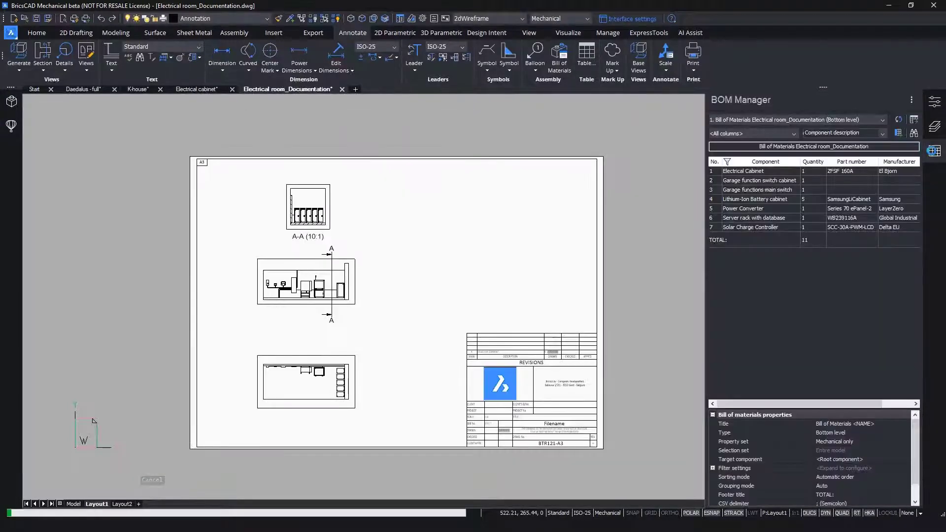
pyautogui.click(915, 120)
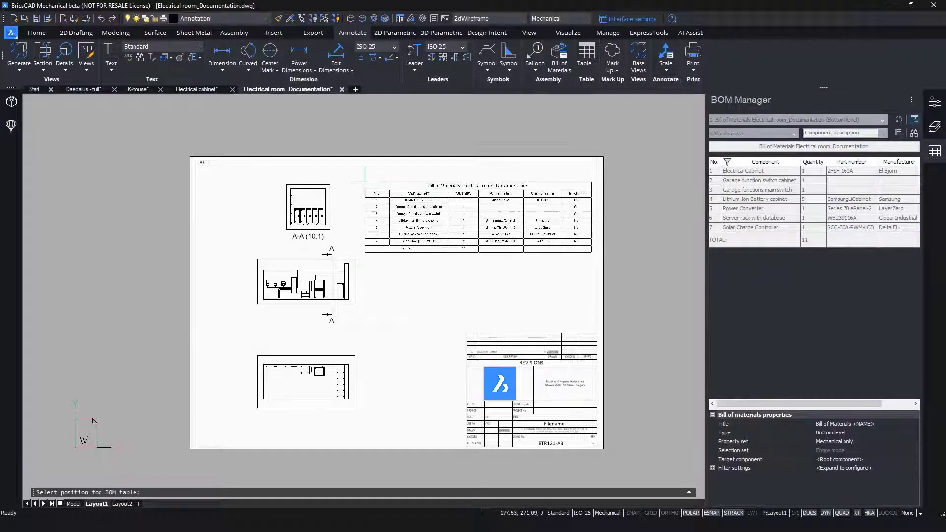
pyautogui.click(364, 182)
pyautogui.click(935, 150)
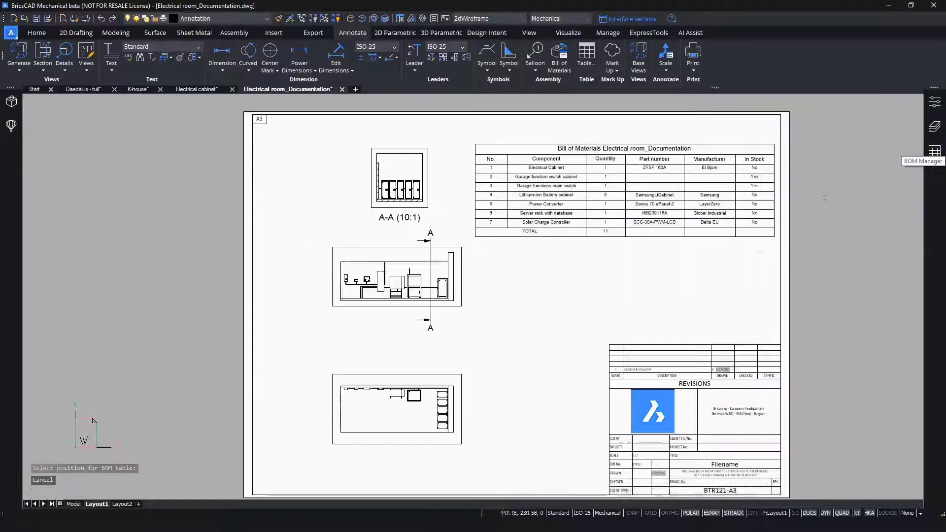
# - Move the BOM table so its upper-right corner meets the upper-right corner of the sheet's inner frame
pyautogui.click(733, 233)
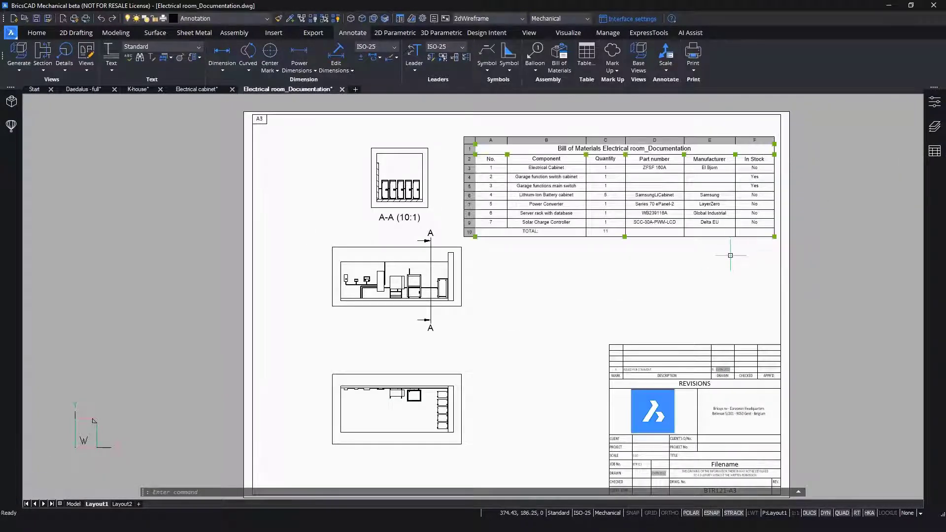
pyautogui.write('m')
pyautogui.press('Return')
pyautogui.click(773, 144)
pyautogui.click(781, 115)
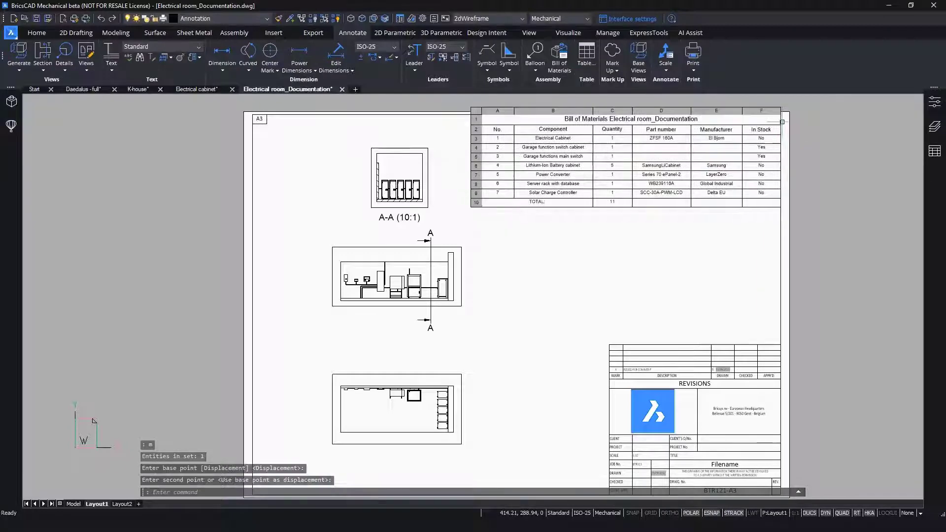
pyautogui.press('Escape')
# - Add a linear dimension in the front view from the end wall to the wheeled cabinet, placed below the lower section label A
pyautogui.moveTo(489, 302); pyautogui.dragTo(500, 259, button='middle')
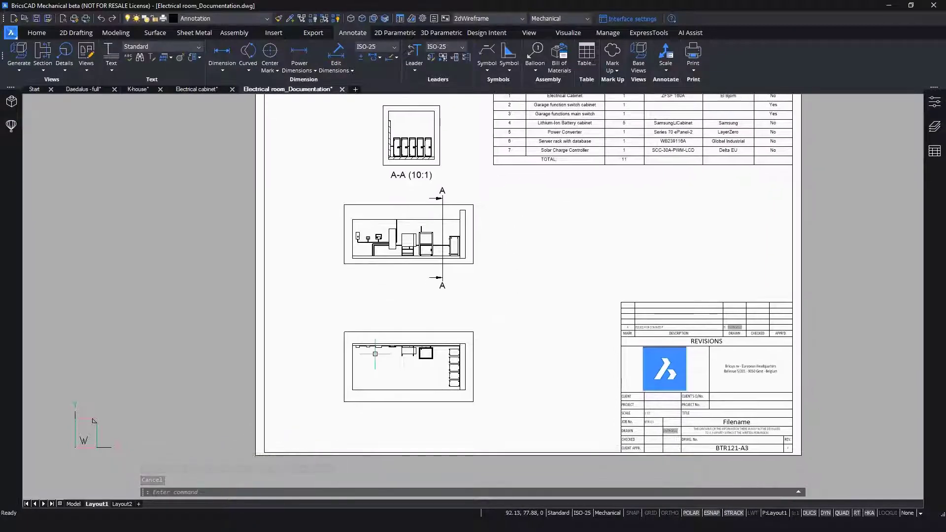
pyautogui.scroll(6, 378, 224)
pyautogui.moveTo(378, 225); pyautogui.dragTo(355, 239, button='middle')
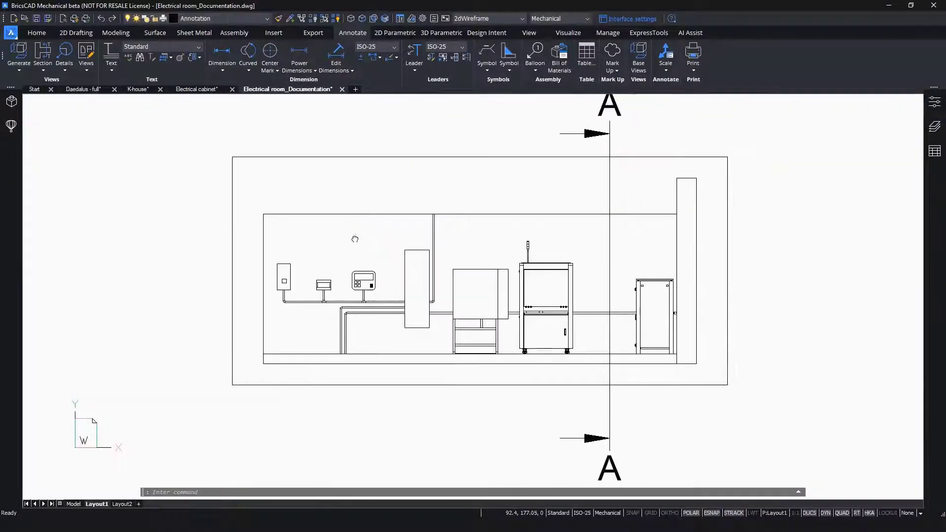
pyautogui.click(222, 70)
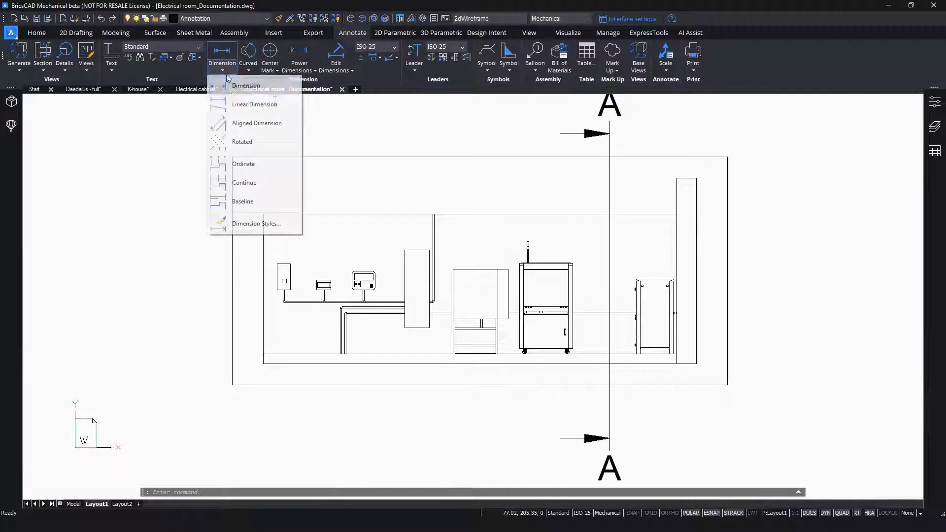
pyautogui.click(237, 102)
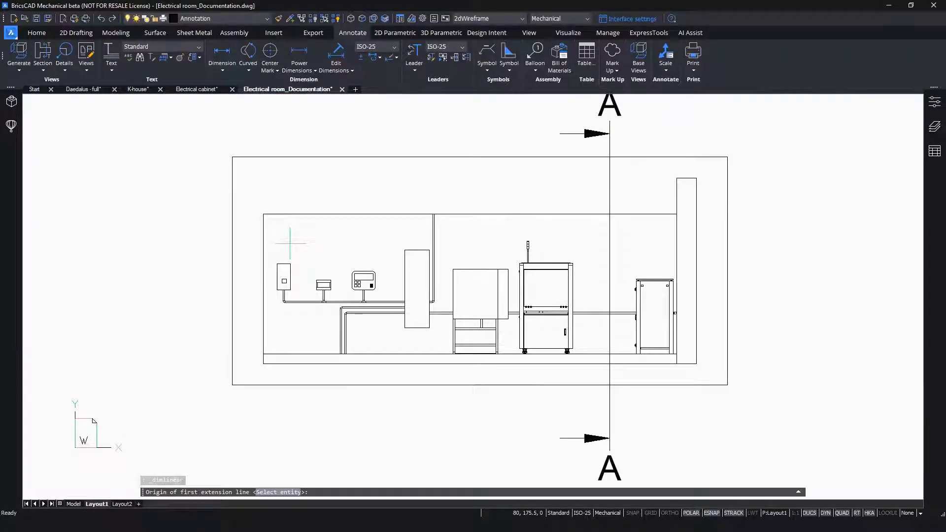
pyautogui.click(677, 364)
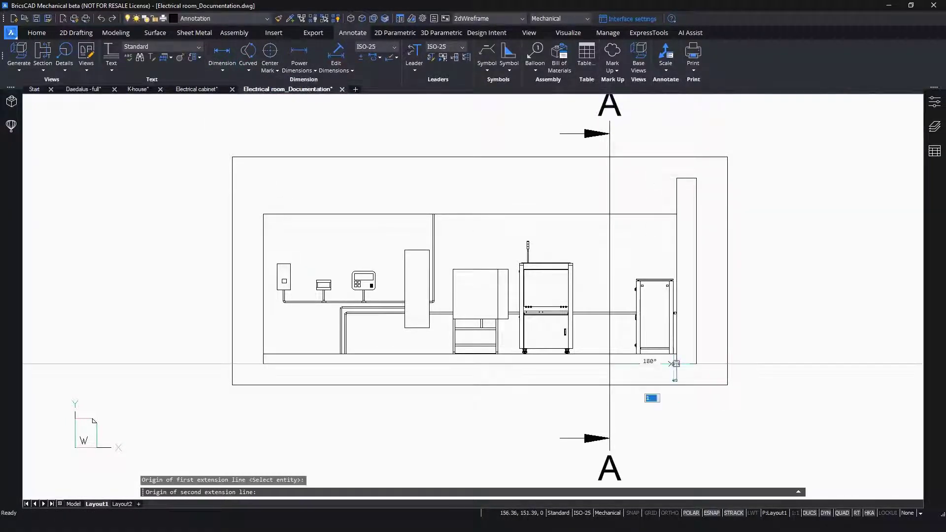
pyautogui.scroll(6, 575, 362)
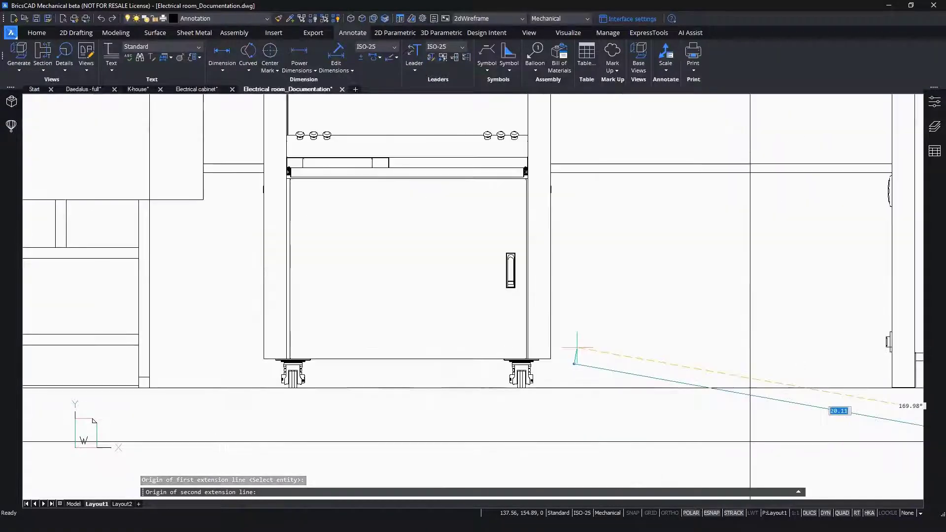
pyautogui.click(550, 358)
pyautogui.scroll(-6, 550, 358)
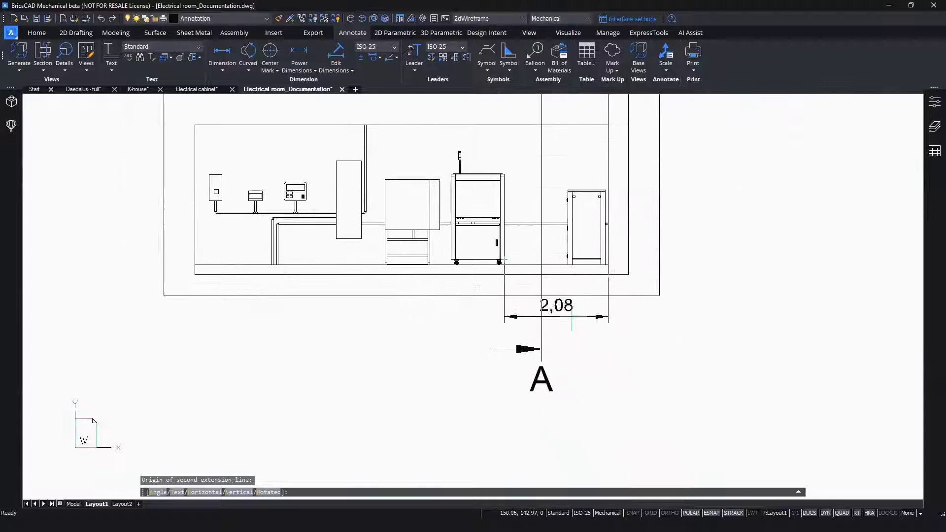
pyautogui.click(628, 425)
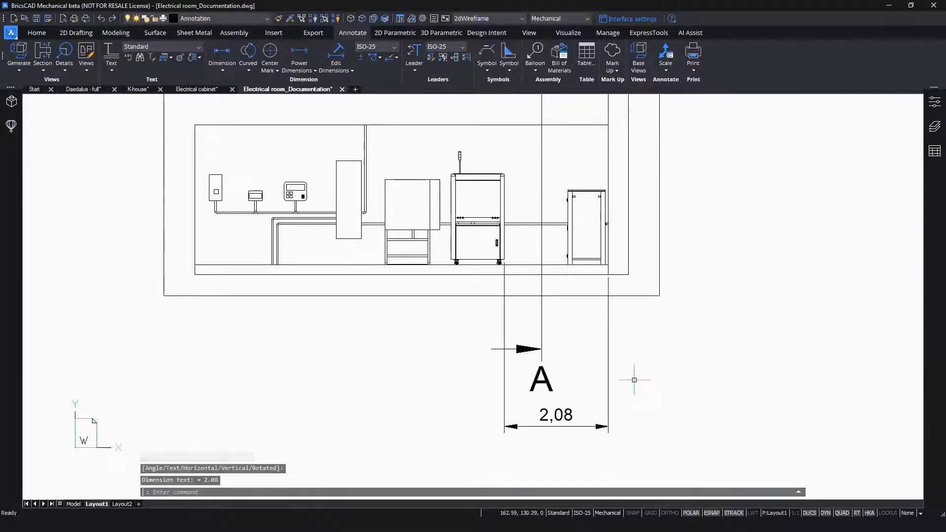
# - Stretch the lower end of section line A-A upward so its arrow and label sit close to the front view
pyautogui.click(547, 364)
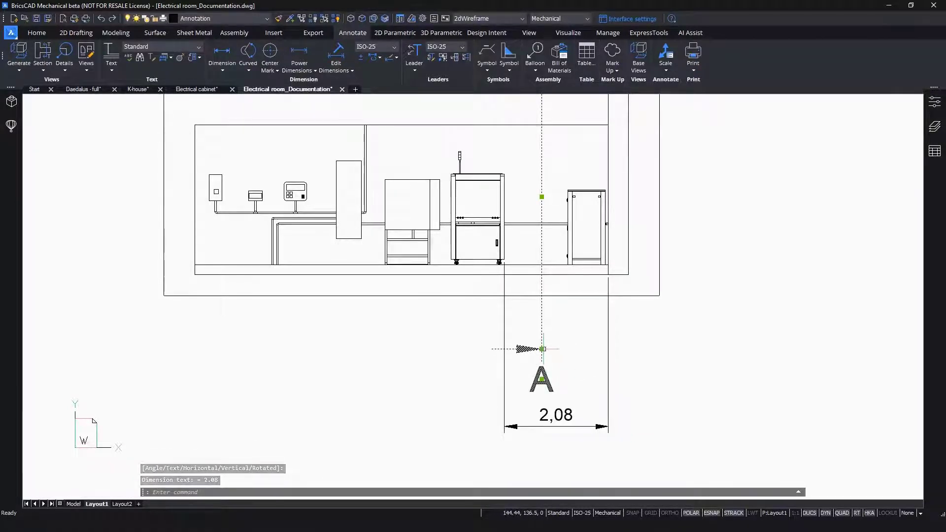
pyautogui.click(541, 348)
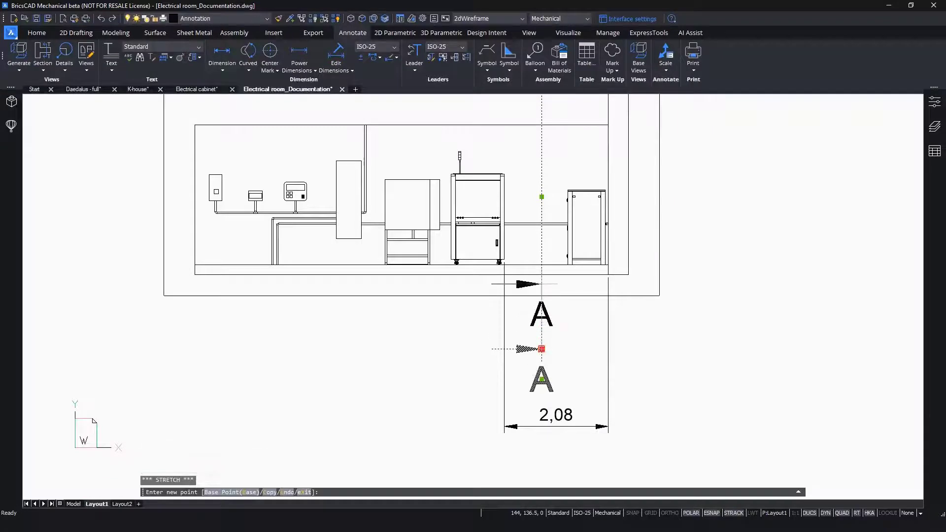
pyautogui.click(541, 289)
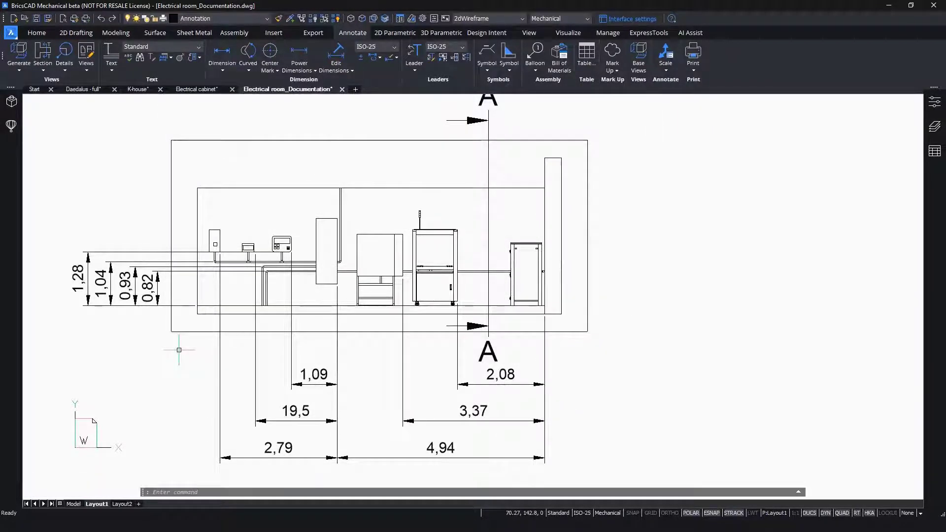
# - Add a horizontal power dimension in section view A-A between the near edges of the first two battery cabinets, placed above them
pyautogui.scroll(-4, 178, 351)
pyautogui.moveTo(200, 191); pyautogui.dragTo(230, 308, button='middle')
pyautogui.scroll(4, 255, 264)
pyautogui.scroll(4, 226, 268)
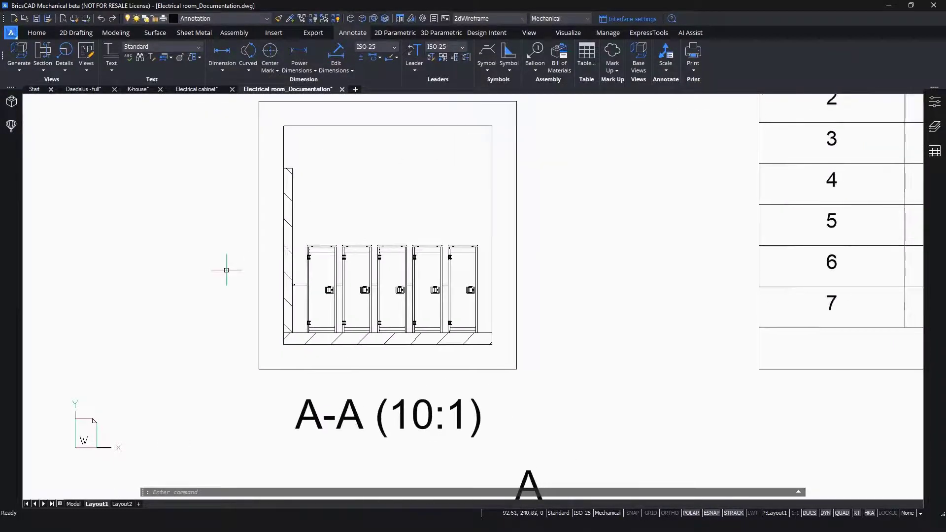
pyautogui.click(303, 71)
pyautogui.click(322, 123)
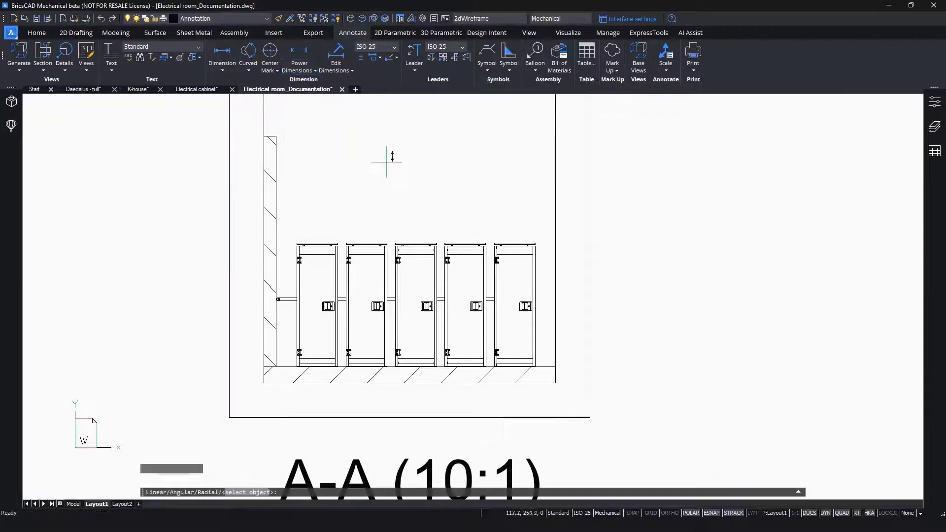
pyautogui.scroll(6, 309, 224)
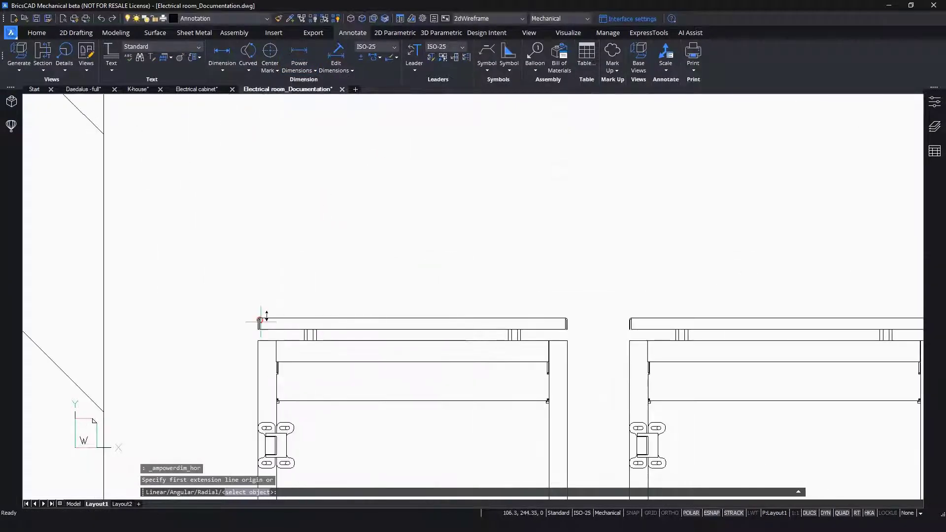
pyautogui.click(258, 325)
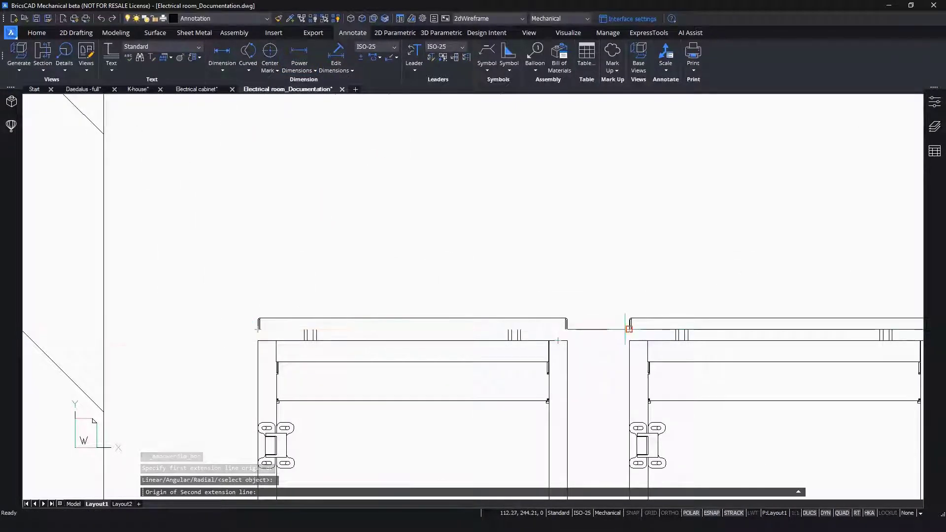
pyautogui.click(629, 325)
pyautogui.scroll(-7, 630, 325)
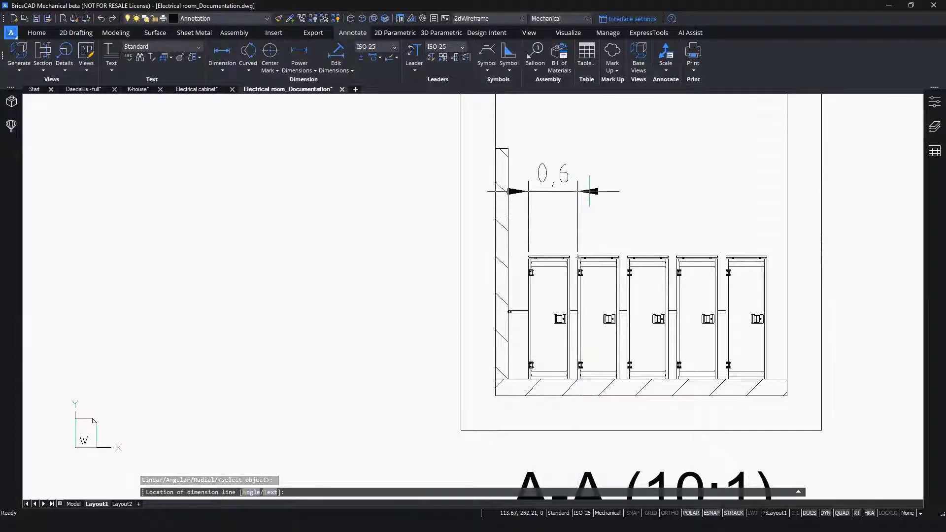
pyautogui.click(571, 203)
# - Set the cabinet spacing dimension's upper deviation to 0.02, enable Use Tolerance and finish the power dimension
pyautogui.click(577, 147)
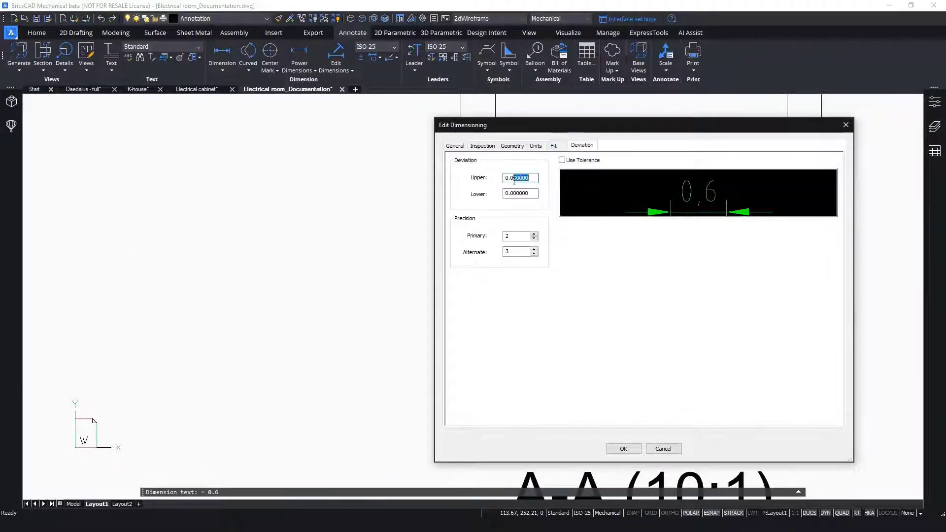
pyautogui.write('2')
pyautogui.click(562, 160)
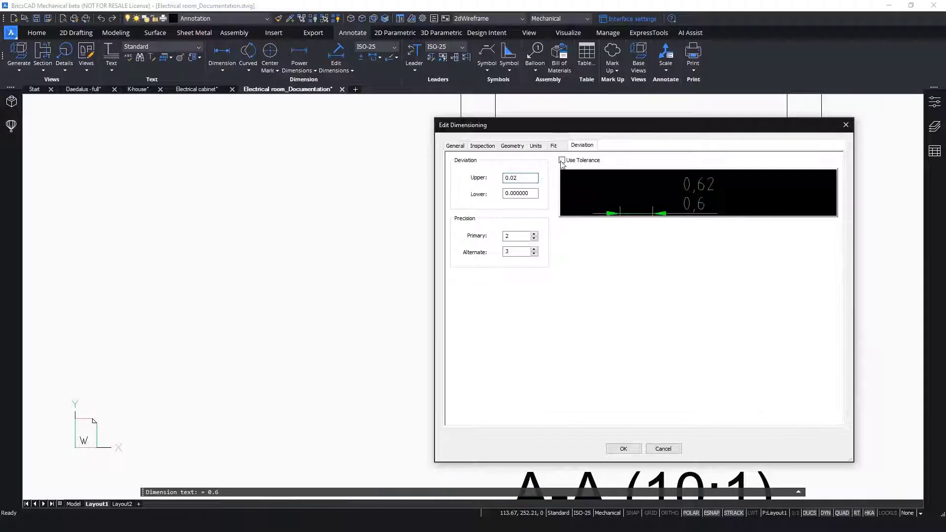
pyautogui.click(623, 449)
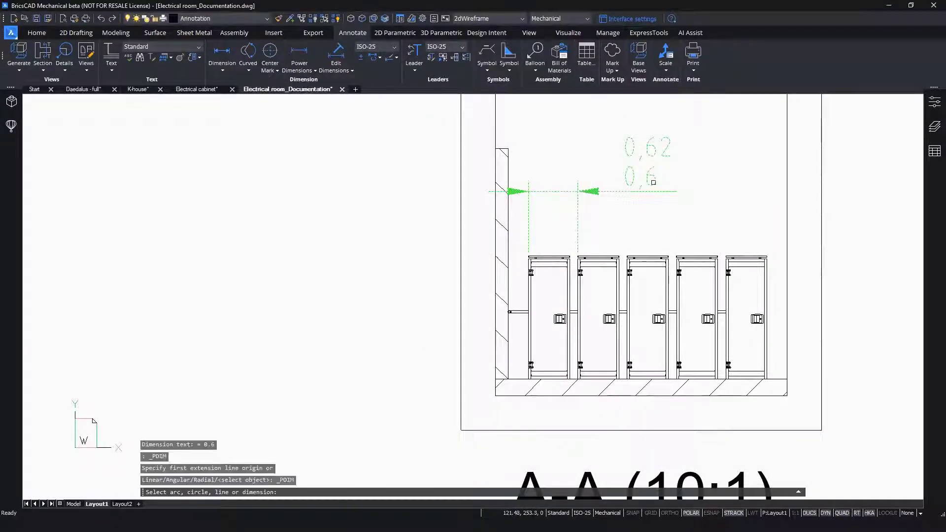
pyautogui.press('Escape')
pyautogui.moveTo(653, 182)
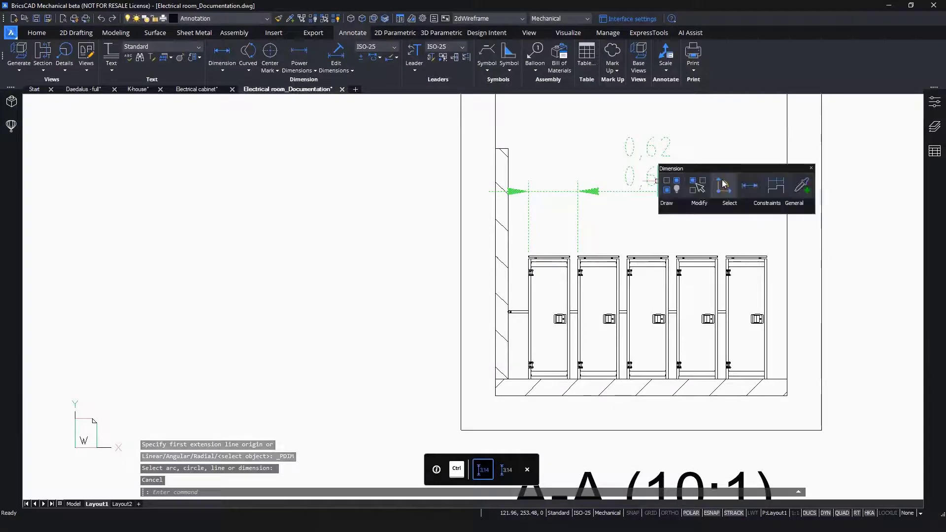
pyautogui.click(722, 181)
pyautogui.press('Escape')
# - Set the color of the toleranced cabinet spacing dimension to ByBlock and deselect it
pyautogui.moveTo(659, 178)
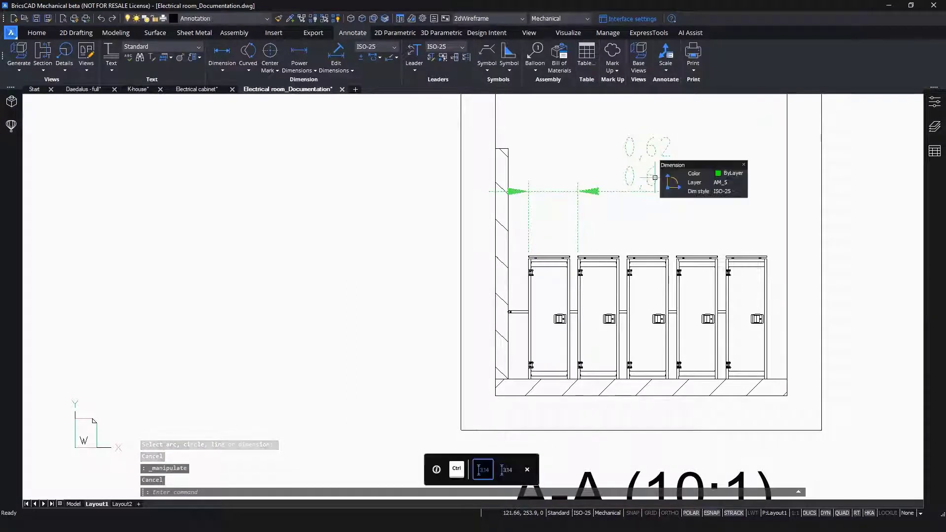
pyautogui.click(733, 176)
pyautogui.click(730, 186)
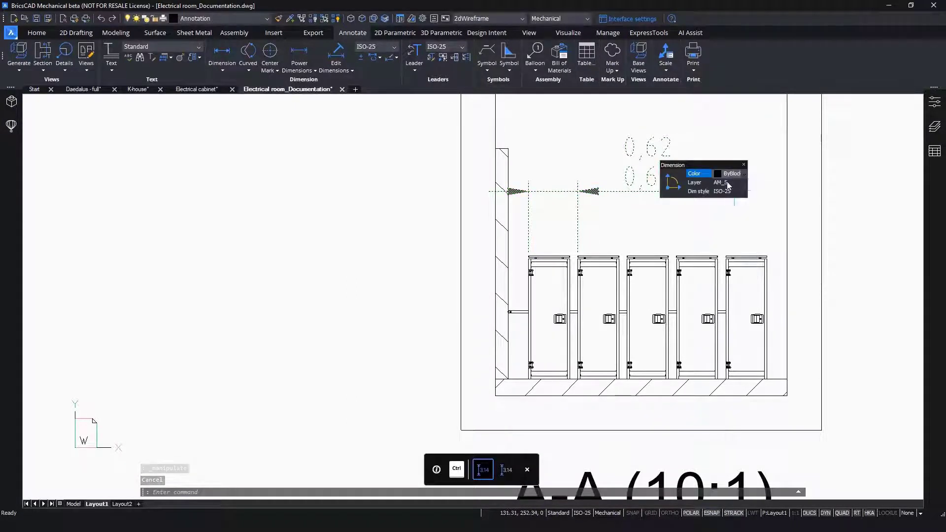
pyautogui.press('Escape')
pyautogui.moveTo(706, 155)
pyautogui.mouseDown(button='middle')
pyautogui.moveTo(616, 194)
pyautogui.moveTo(474, 194)
pyautogui.mouseUp(button='middle')
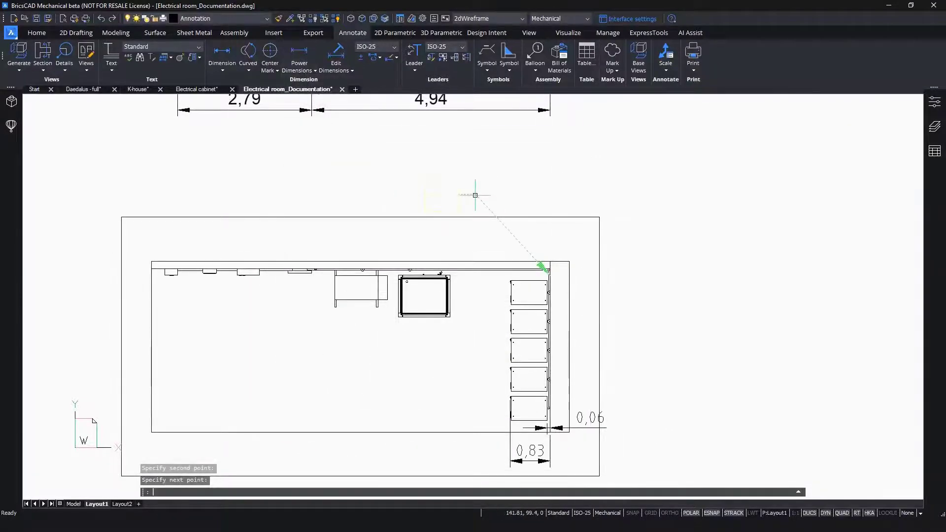
# - Finish the feature control frame whose leader points at the wall corner in the plan view, and set its color to ByBlock
pyautogui.press('Return')
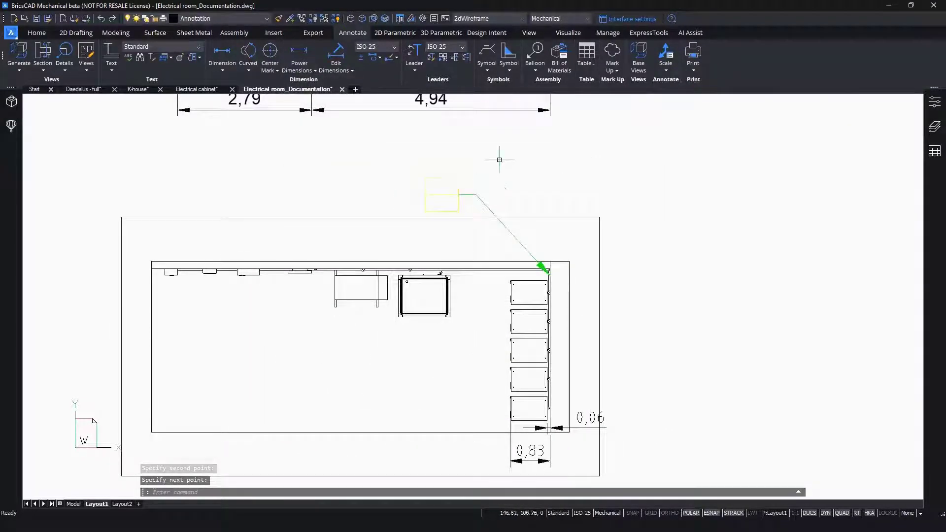
pyautogui.moveTo(458, 188)
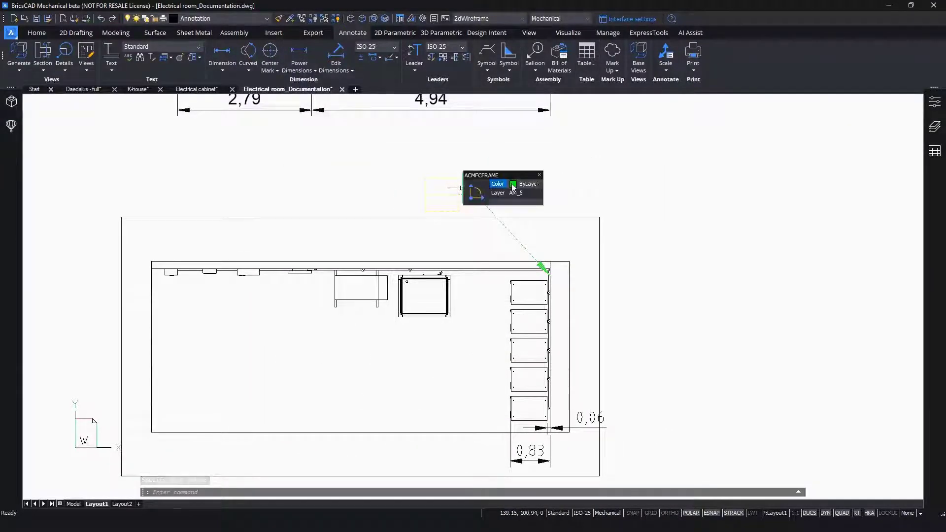
pyautogui.click(523, 185)
pyautogui.click(523, 203)
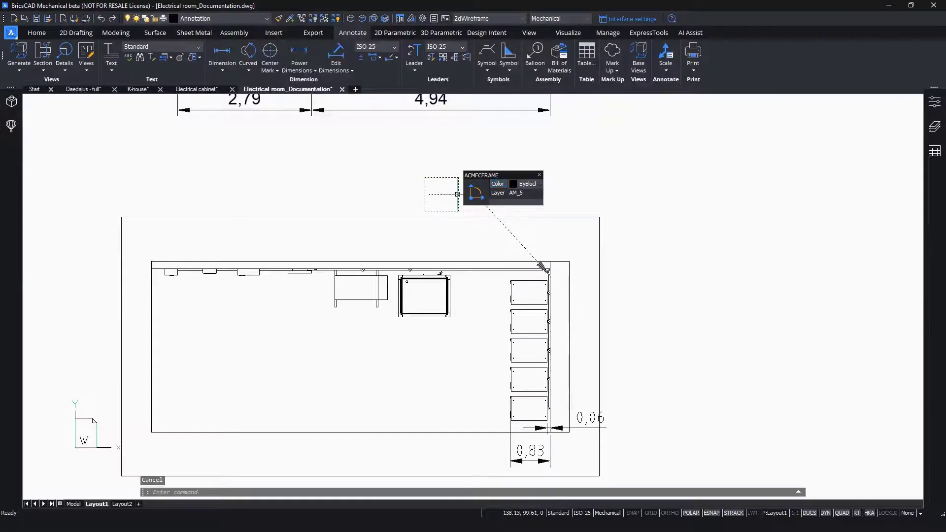
# - Set the feature control frame's geometric symbol to Parallelism and its Tolerance 1 to 0.1
pyautogui.click(934, 102)
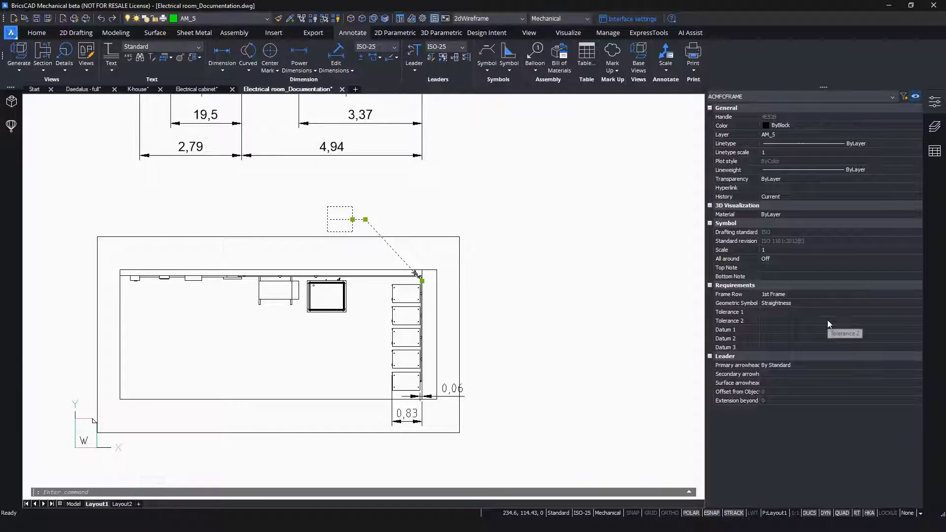
pyautogui.click(818, 303)
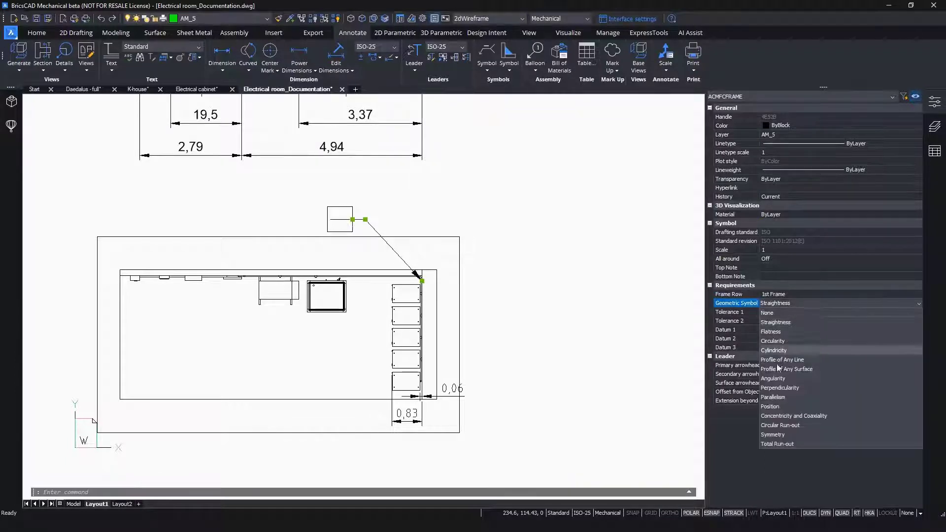
pyautogui.click(780, 400)
pyautogui.click(775, 312)
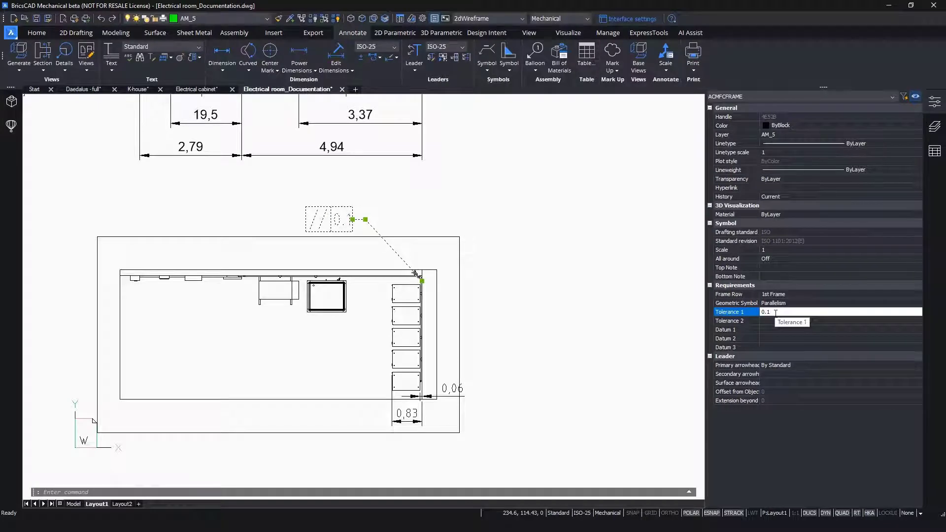
# - Set the feature control frame's Datum 1 to A and deselect the frame
pyautogui.click(770, 329)
pyautogui.write('A')
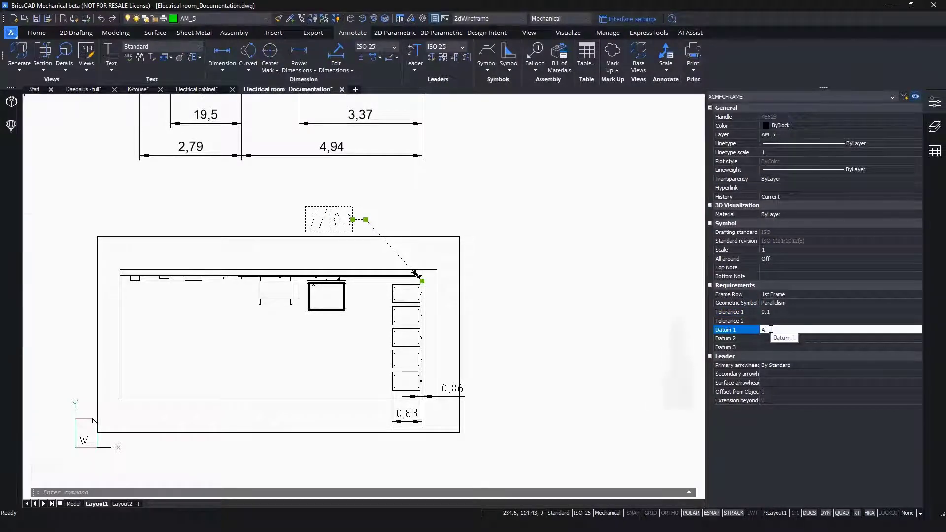
pyautogui.click(298, 338)
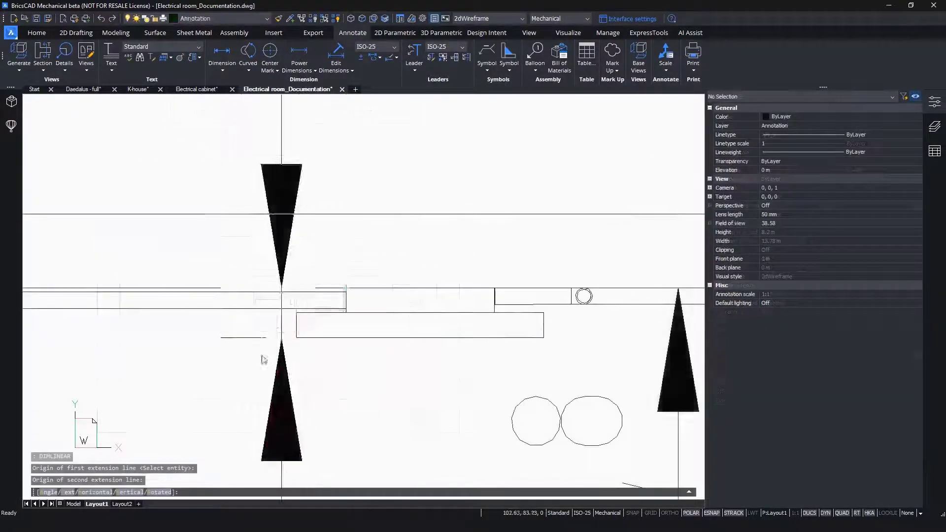
# - Dimension the depth of the fourth wall-mounted device in the plan view and move the dimension text below the wall
pyautogui.scroll(-7, 261, 355)
pyautogui.click(258, 333)
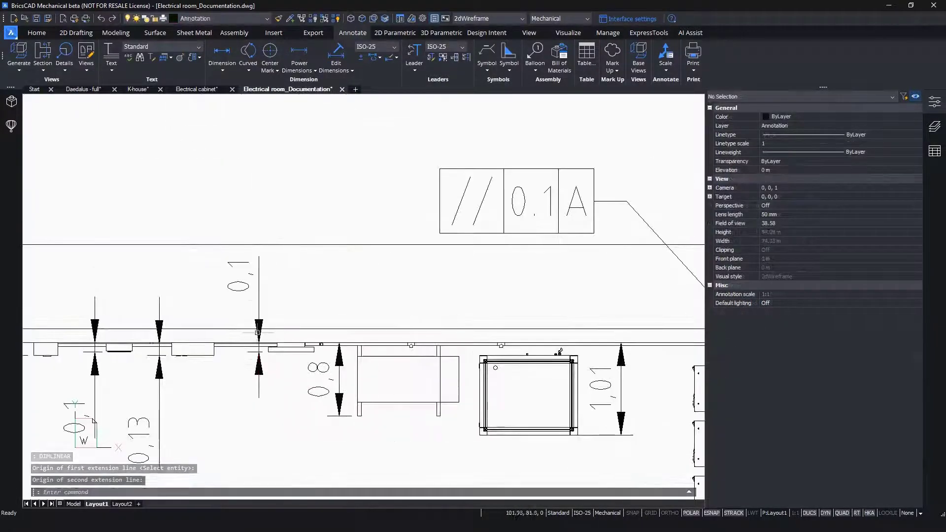
pyautogui.click(258, 335)
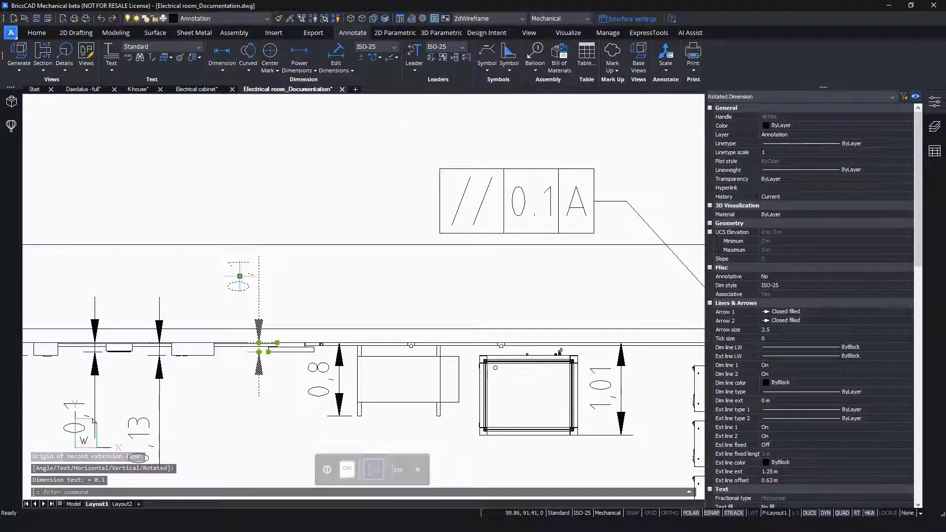
pyautogui.click(240, 276)
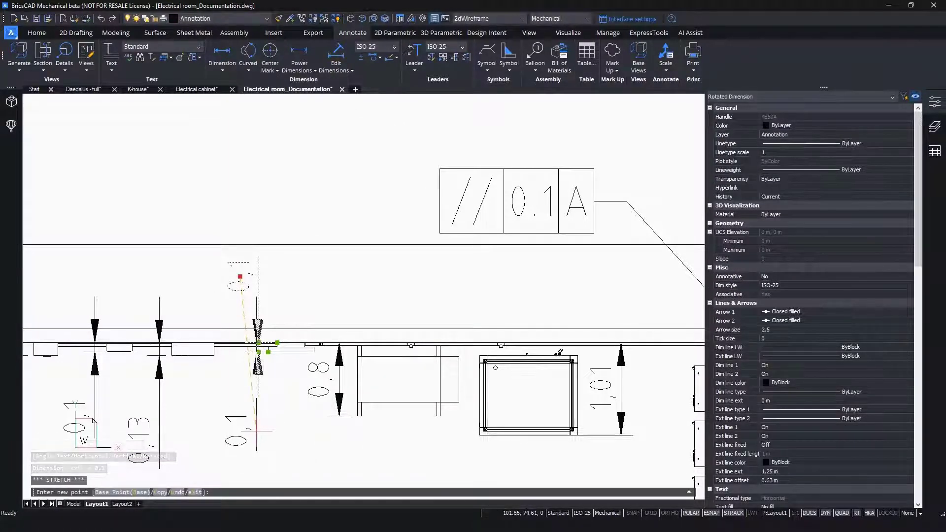
pyautogui.press('Escape')
pyautogui.press('Escape')
pyautogui.scroll(-3, 273, 348)
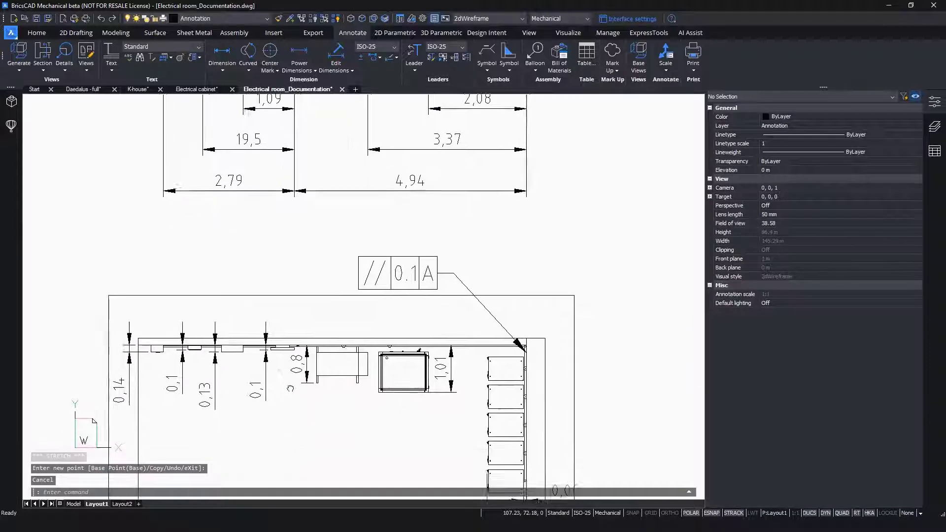
# - Hide the object properties and add automatic balloons to the middle elevation view, aligned along a horizontal line just above it
pyautogui.moveTo(290, 388); pyautogui.dragTo(290, 338, button='middle')
pyautogui.scroll(-1, 290, 339)
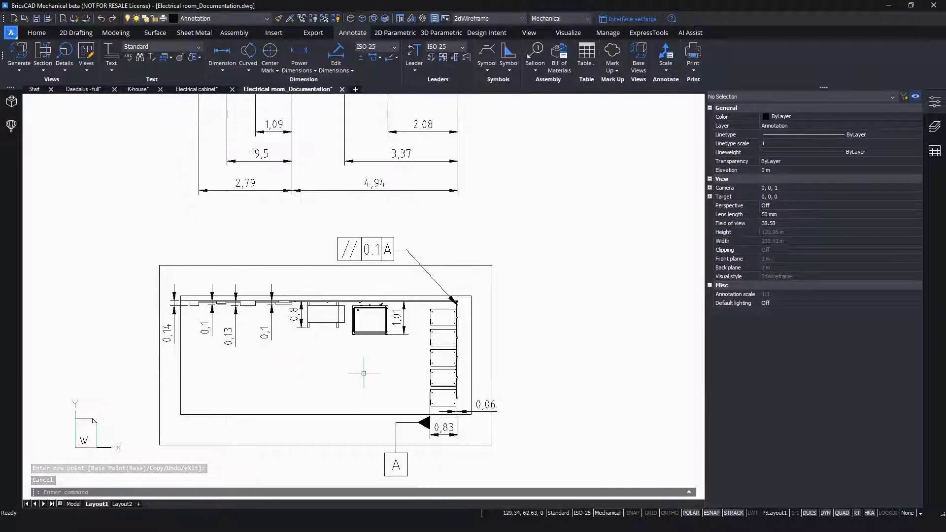
pyautogui.moveTo(364, 373); pyautogui.dragTo(323, 355, button='middle')
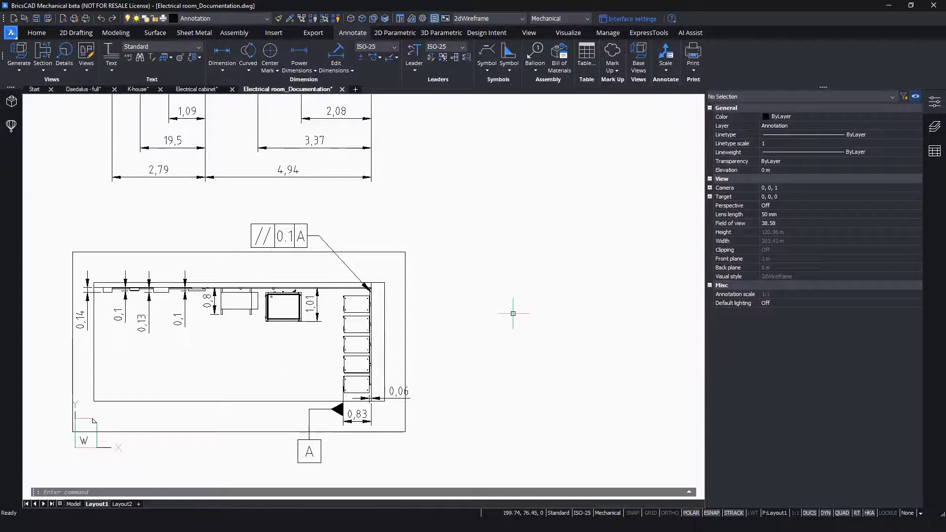
pyautogui.scroll(-1, 483, 289)
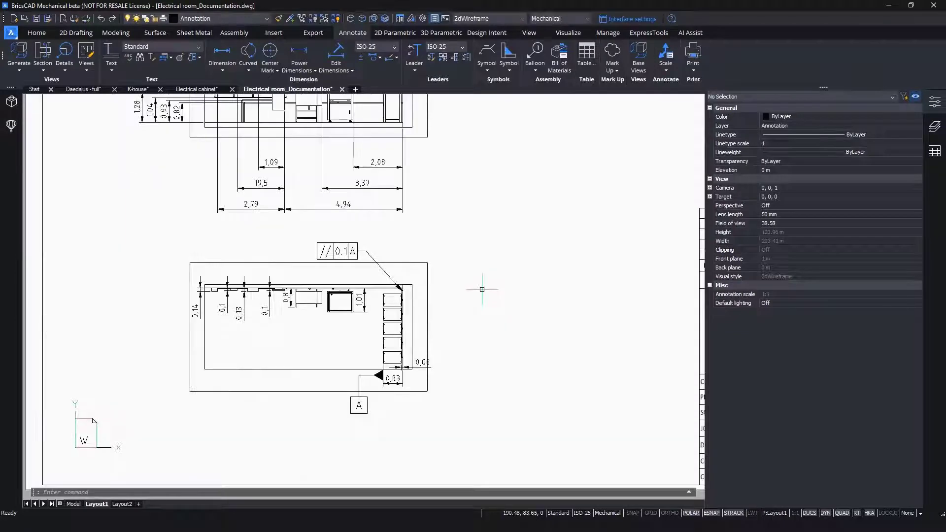
pyautogui.scroll(-2, 483, 289)
pyautogui.moveTo(510, 231); pyautogui.dragTo(365, 329, button='middle')
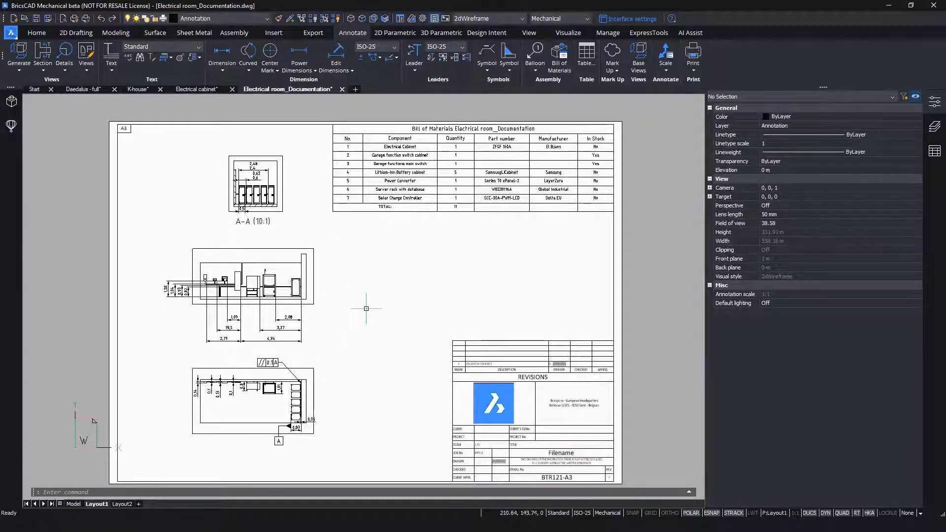
pyautogui.click(934, 102)
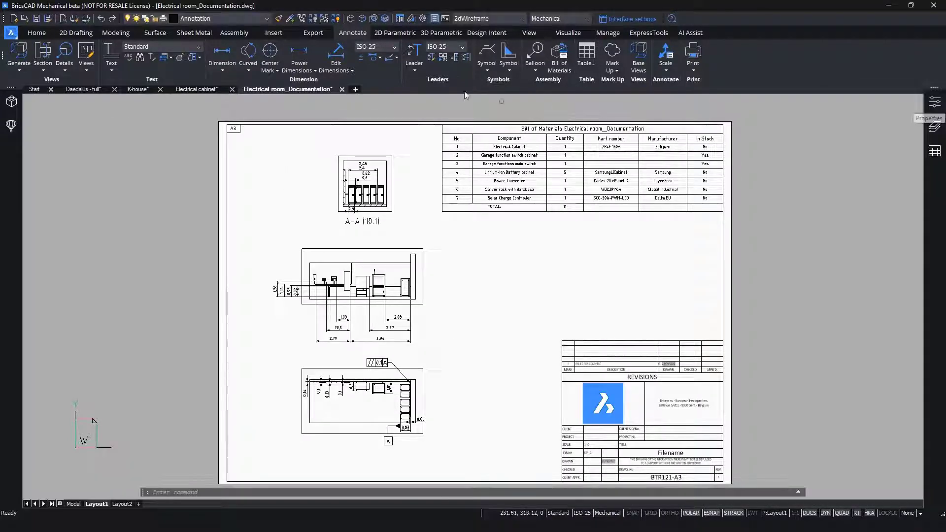
pyautogui.click(536, 72)
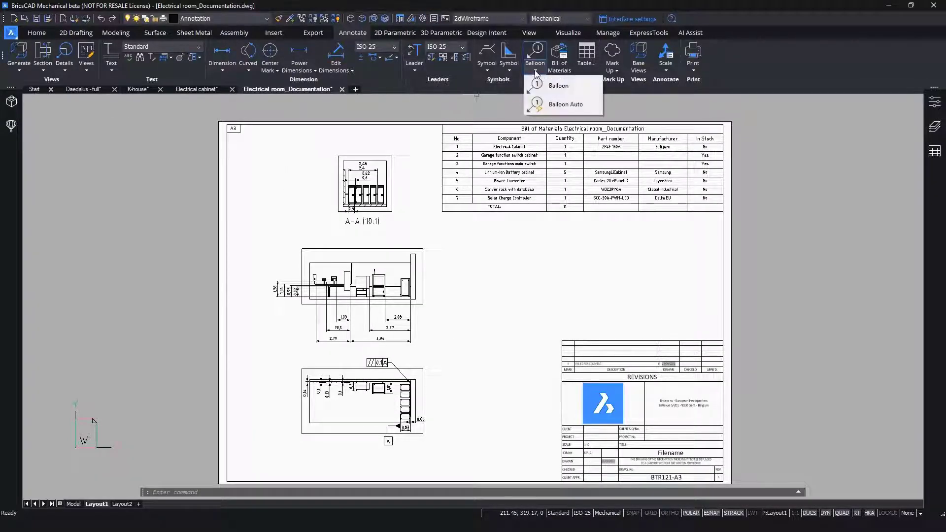
pyautogui.click(553, 104)
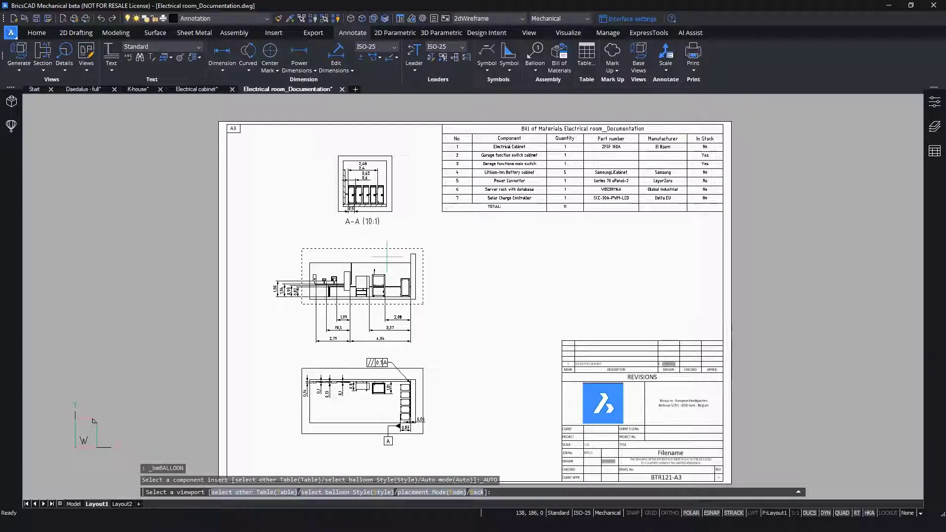
pyautogui.click(431, 237)
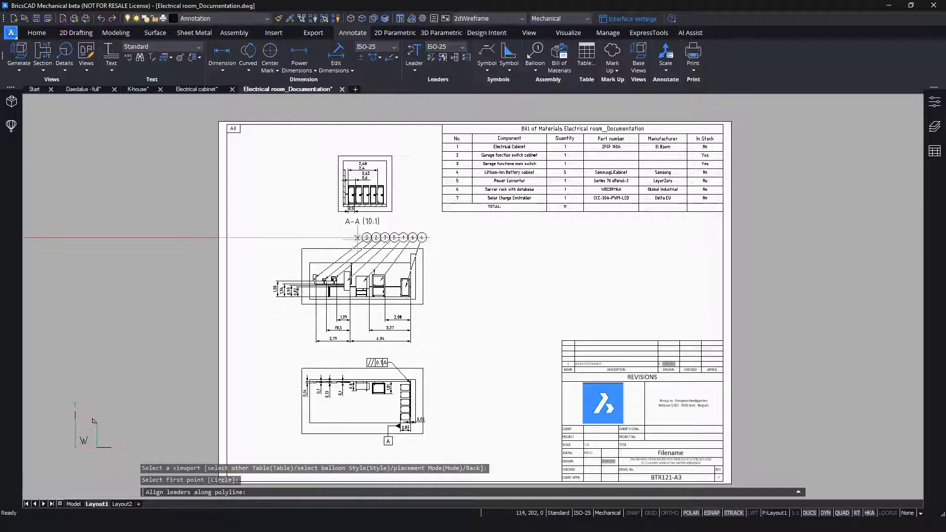
pyautogui.click(260, 236)
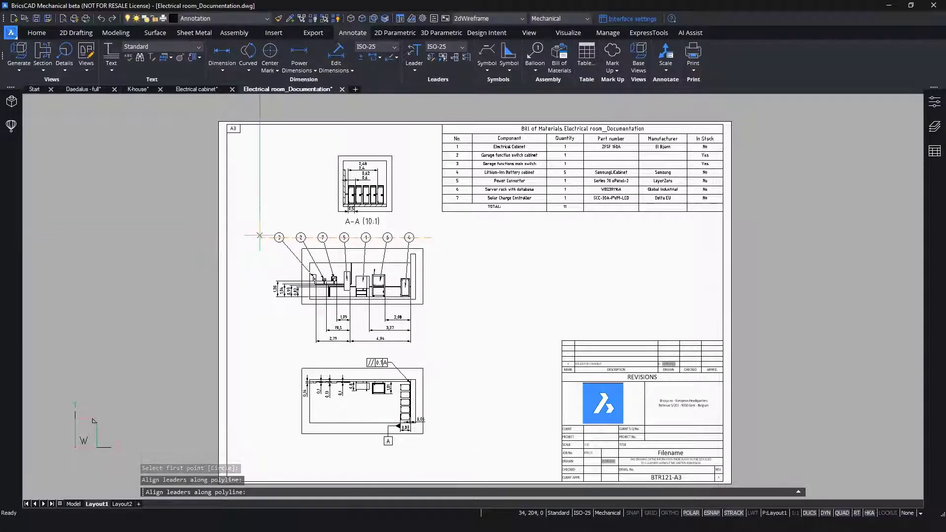
pyautogui.press('Return')
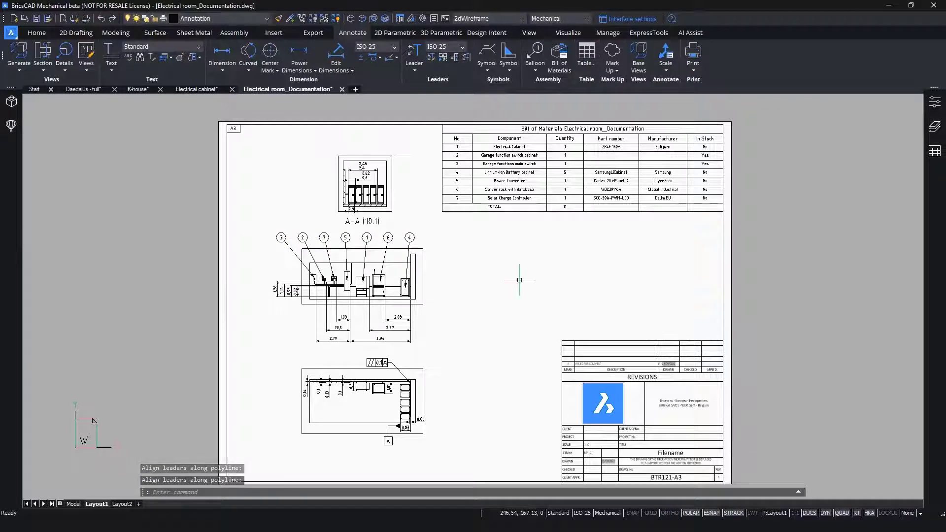
# - Examine the balloons on the elevation view against the bill of materials and review the whole A3 sheet
pyautogui.scroll(2, 350, 258)
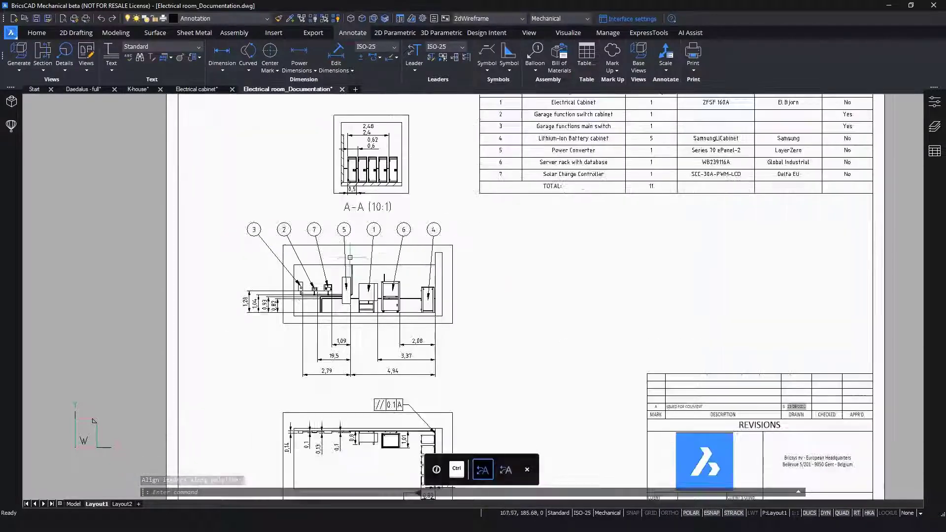
pyautogui.scroll(1, 349, 257)
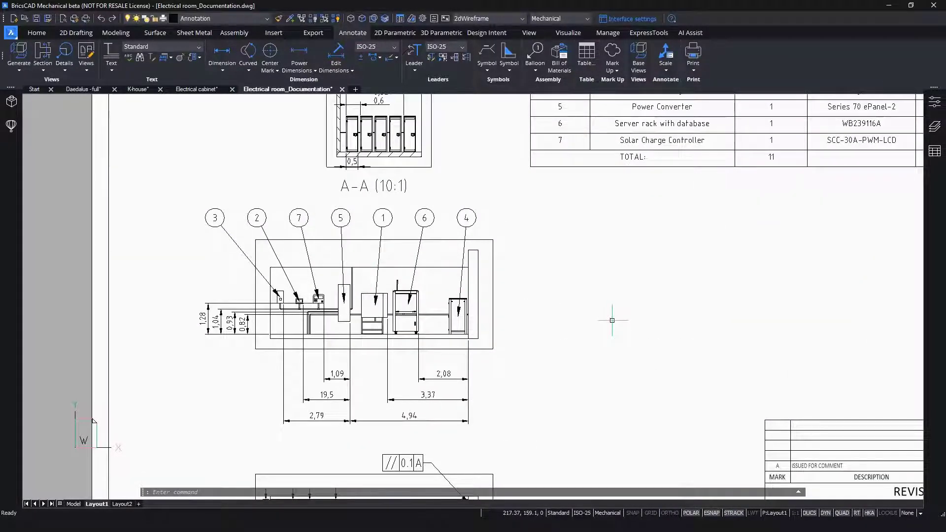
pyautogui.scroll(-4, 612, 320)
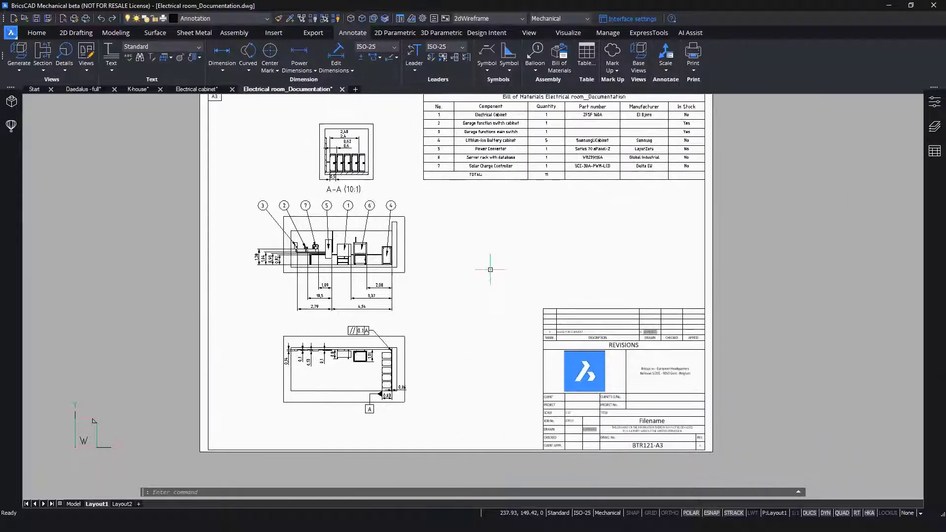
pyautogui.scroll(2, 491, 270)
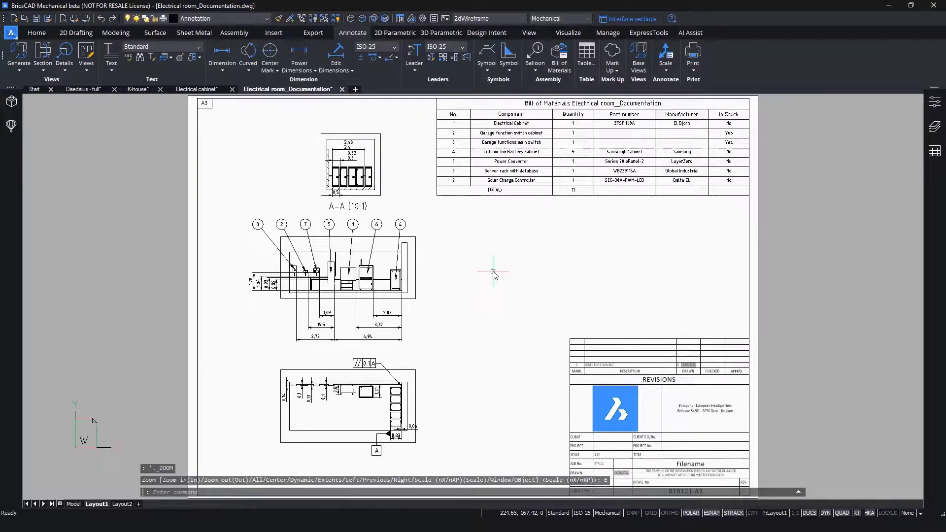
pyautogui.press('Escape')
pyautogui.press('Escape')
pyautogui.press('Escape')
pyautogui.press('Escape')
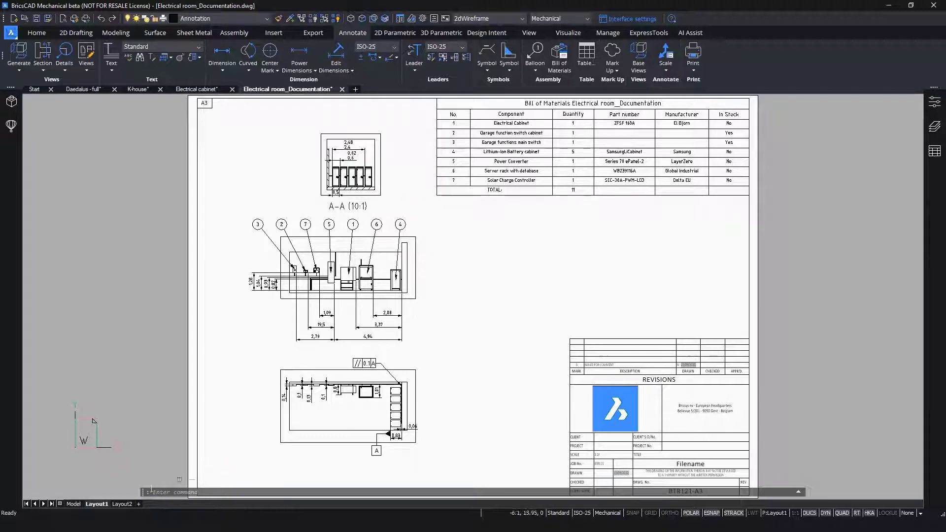
# - Check Layout1's page setup for the printer, A3 paper size, Layout plot area and 1:1 scale, and accept it
pyautogui.rightClick(103, 506)
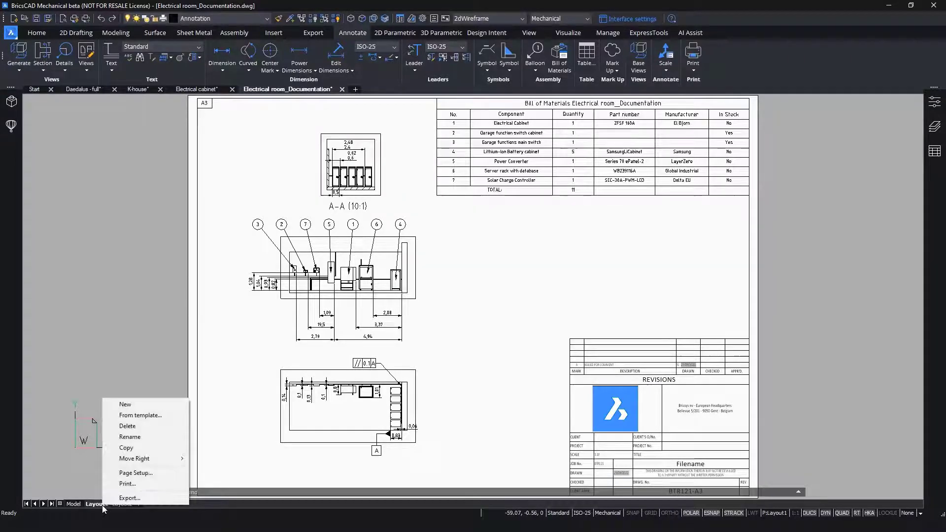
pyautogui.click(136, 473)
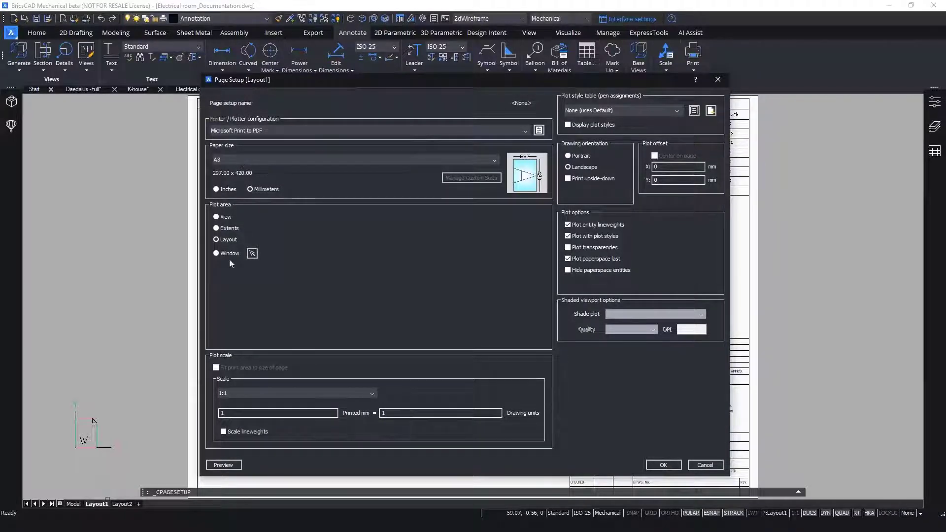
pyautogui.click(663, 465)
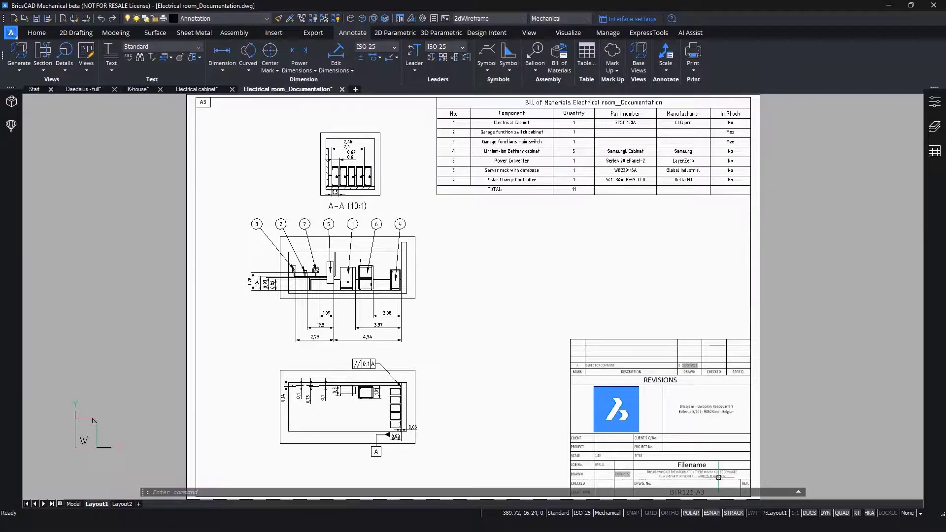
pyautogui.rightClick(112, 506)
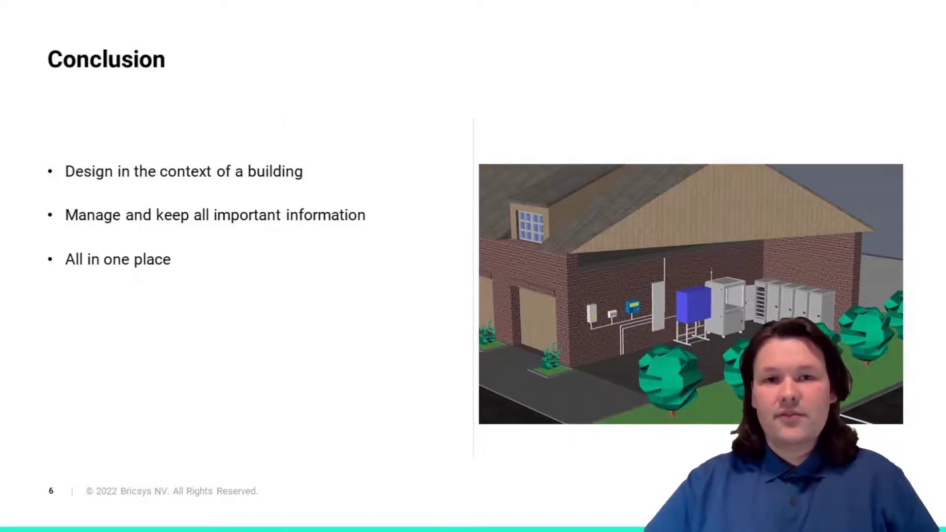
pyautogui.press('Right')
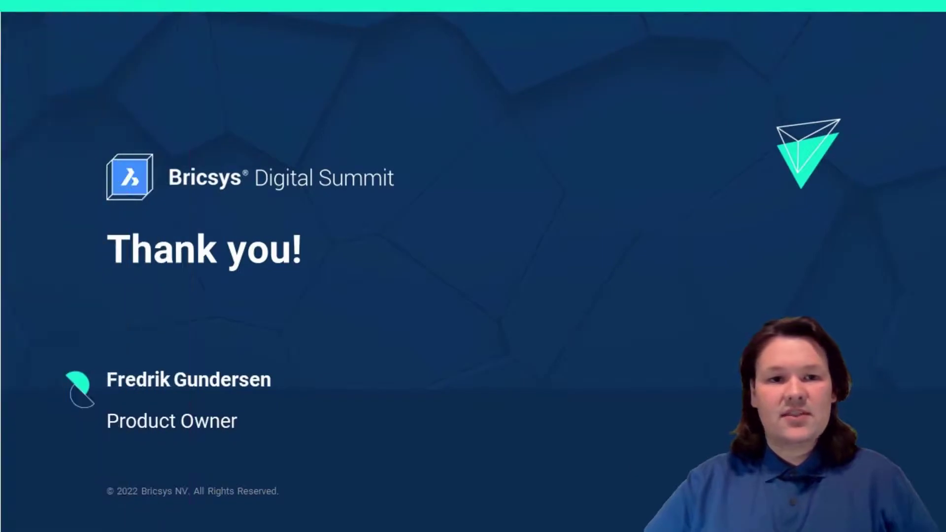